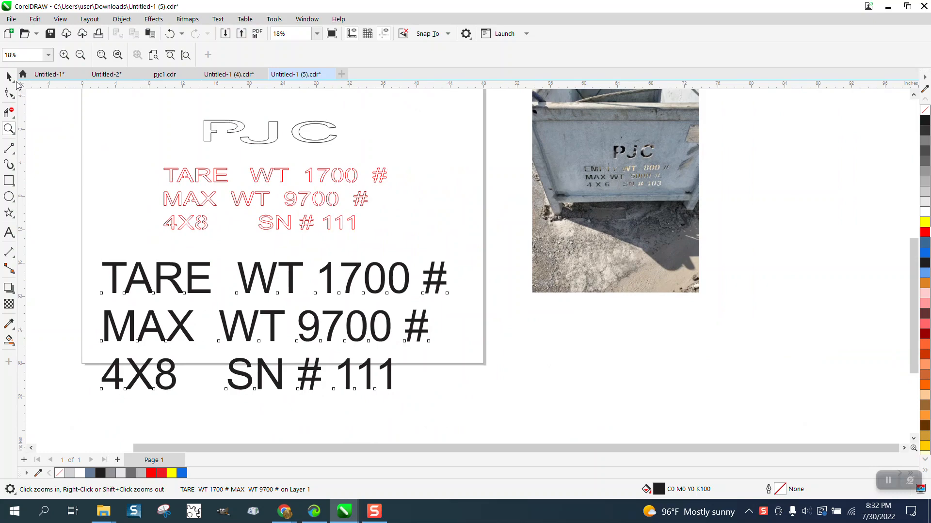
Examine the cut-out stencil lettering on the PJC bin in the reference photo
{"action": "left_click", "coordinate": [9, 77]}
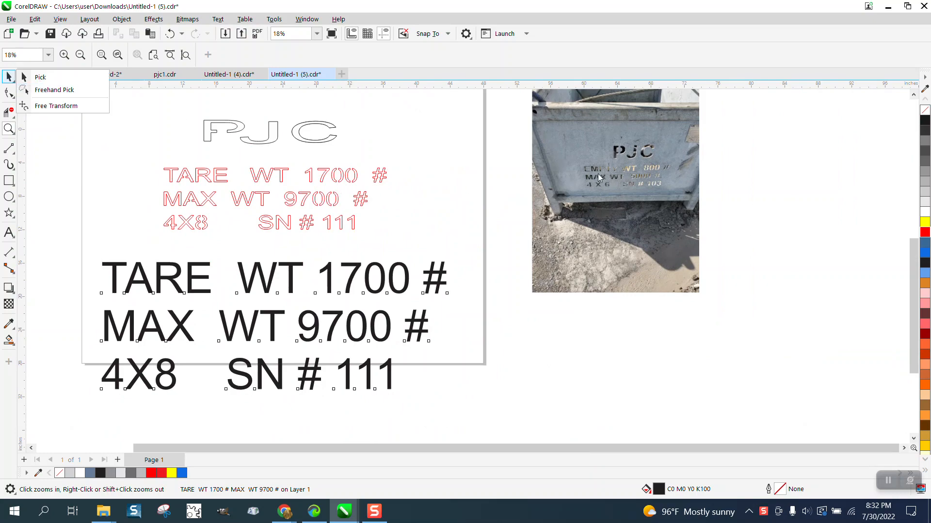
{"action": "left_click", "coordinate": [613, 182]}
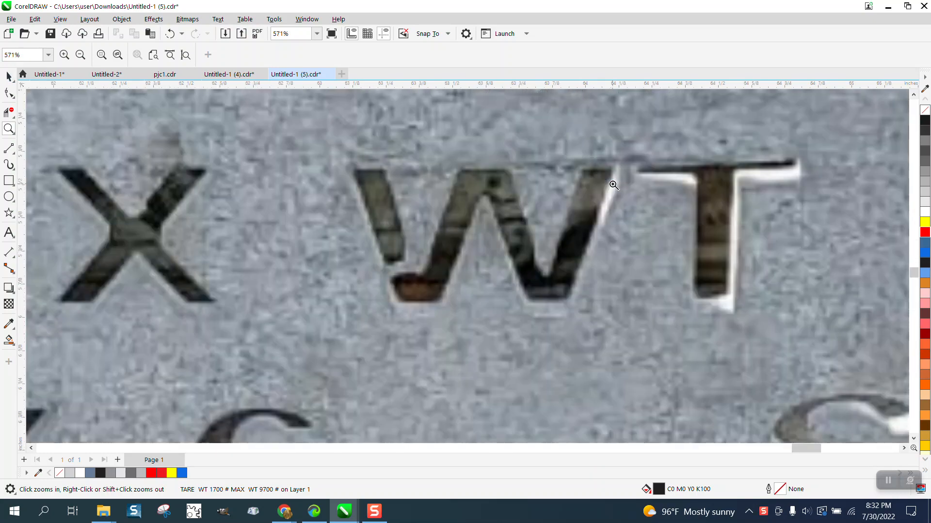
{"action": "scroll", "coordinate": [437, 248], "scroll_direction": "down", "scroll_amount": 3}
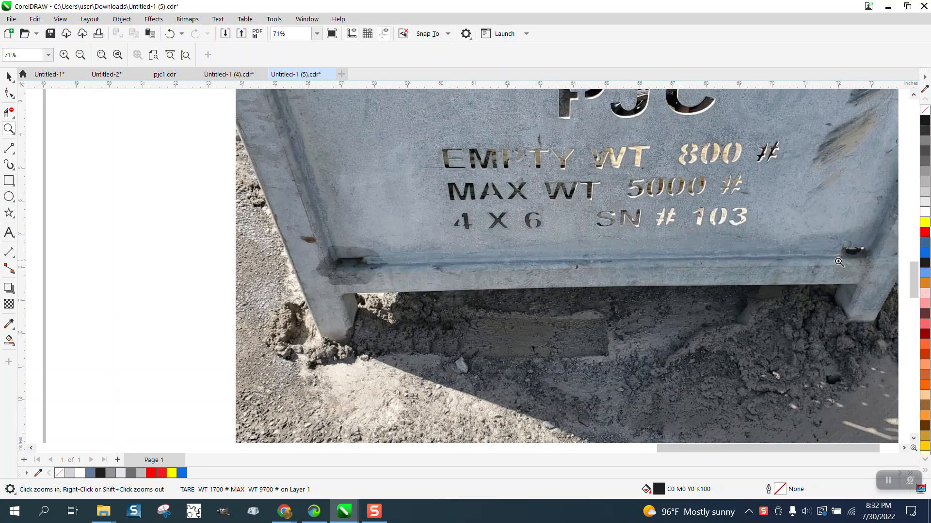
{"action": "scroll", "coordinate": [331, 251], "scroll_direction": "down", "scroll_amount": 3}
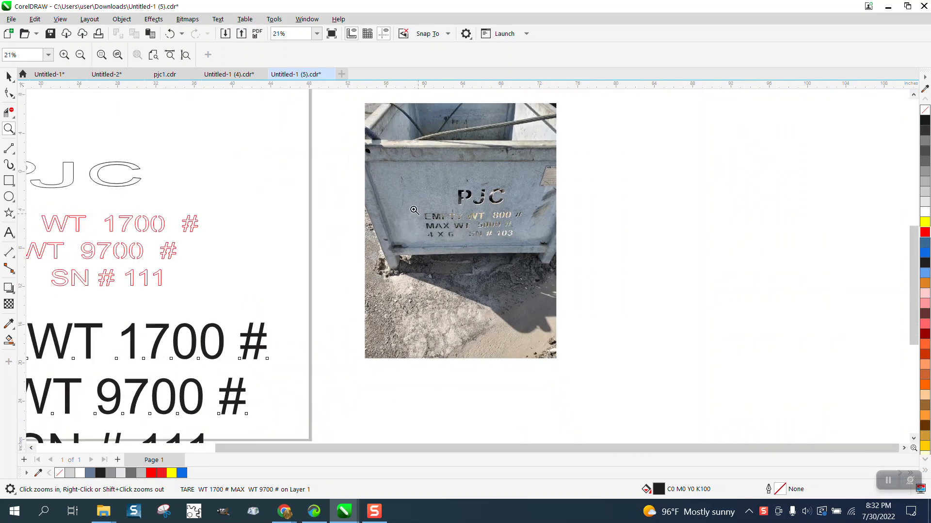
{"action": "left_click_drag", "start_coordinate": [414, 211], "coordinate": [571, 247]}
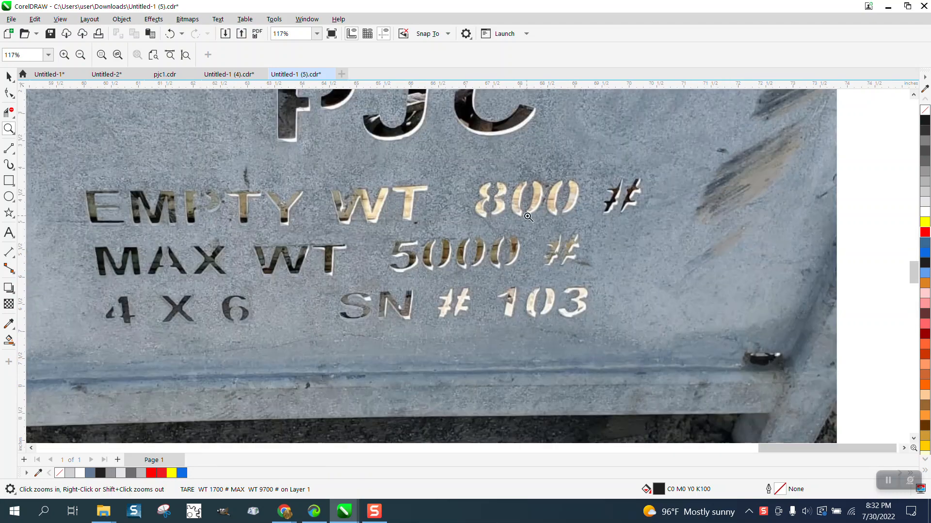
{"action": "scroll", "coordinate": [513, 273], "scroll_direction": "down", "scroll_amount": 5}
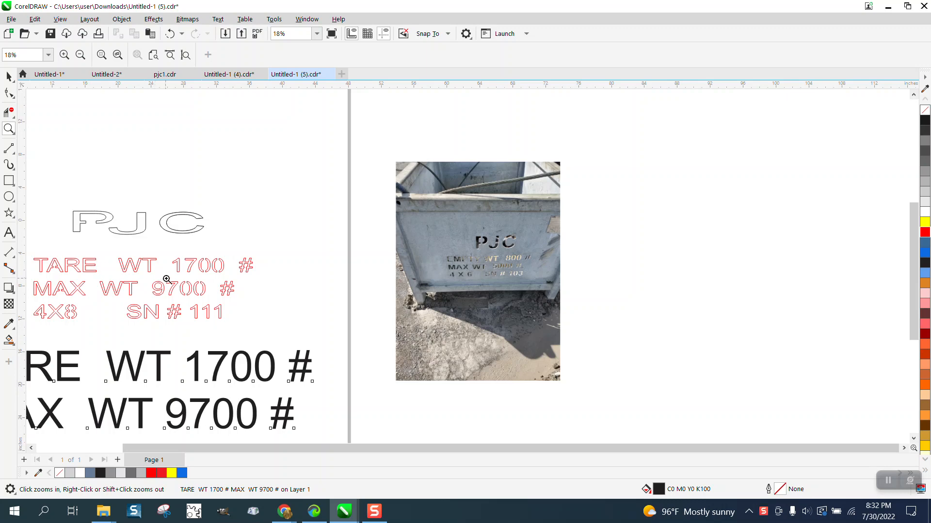
{"action": "scroll", "coordinate": [238, 270], "scroll_direction": "down", "scroll_amount": 1}
{"action": "scroll", "coordinate": [241, 270], "scroll_direction": "down", "scroll_amount": 1}
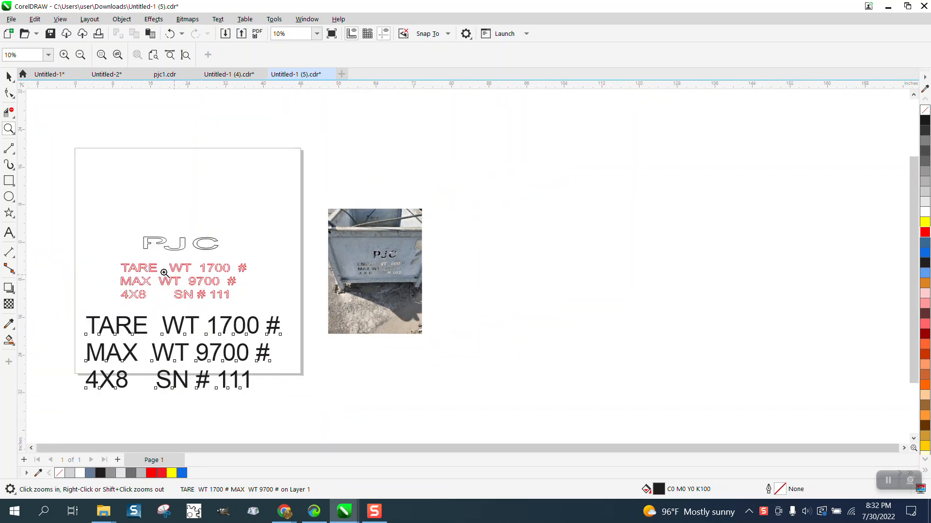
Move the PJC outline and the red stencil lettering together off the page, beside the reference photo
{"action": "left_click", "coordinate": [9, 77]}
{"action": "left_click_drag", "start_coordinate": [102, 236], "coordinate": [269, 298]}
{"action": "left_click_drag", "start_coordinate": [205, 270], "coordinate": [495, 198]}
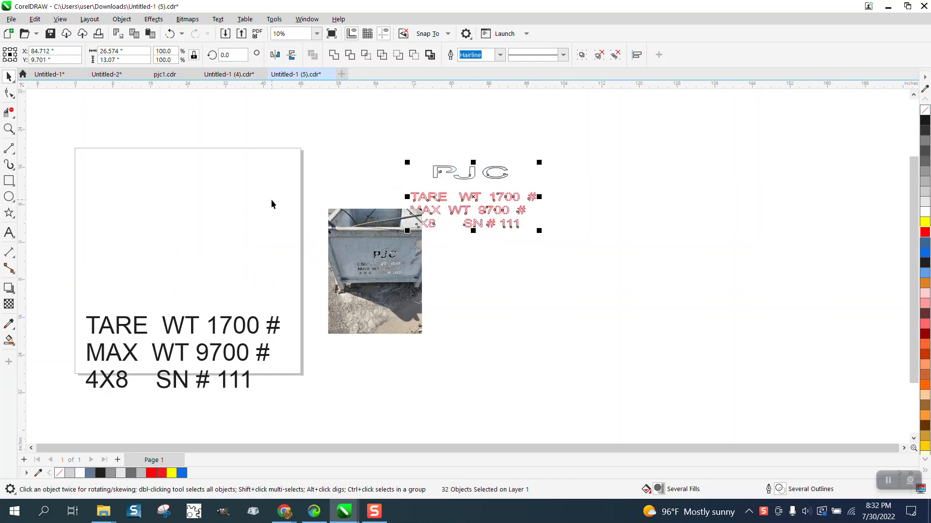
{"action": "left_click", "coordinate": [249, 202]}
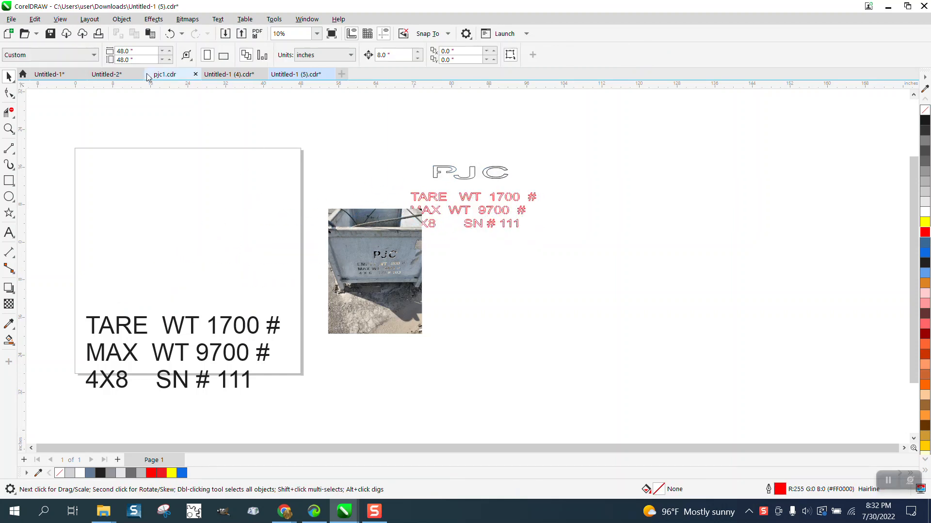
Scale the black three-line text down to about 33.5 by 12.5 inches and centre it on the page
{"action": "left_click_drag", "start_coordinate": [192, 328], "coordinate": [195, 186]}
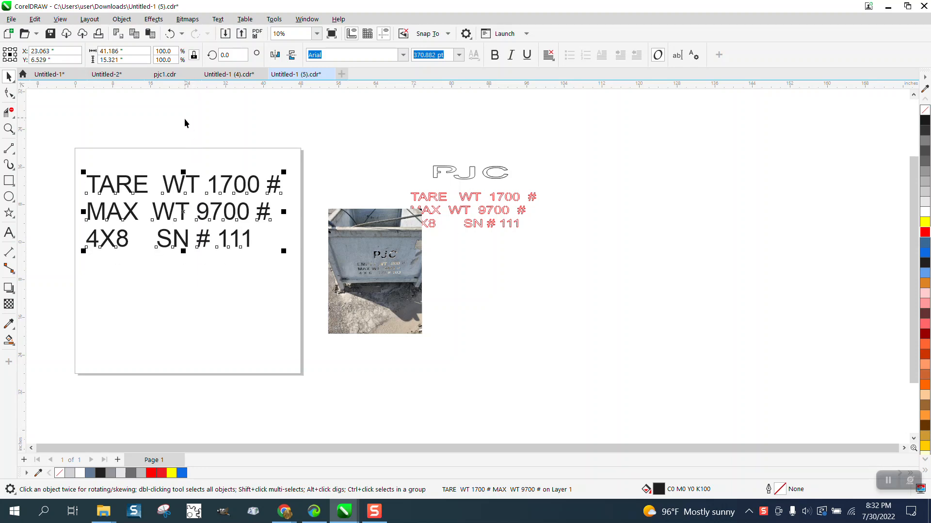
{"action": "left_click", "coordinate": [122, 97]}
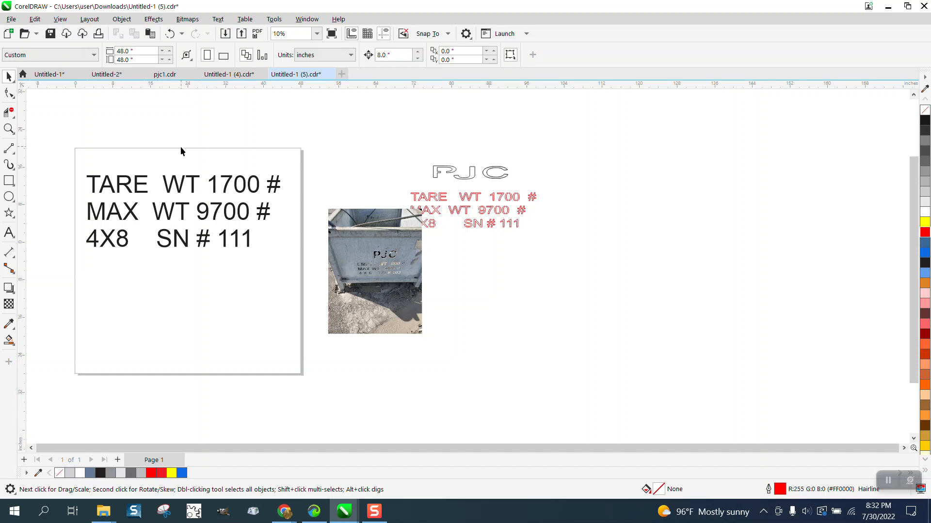
{"action": "left_click", "coordinate": [271, 188]}
{"action": "left_click_drag", "start_coordinate": [285, 170], "coordinate": [248, 186]}
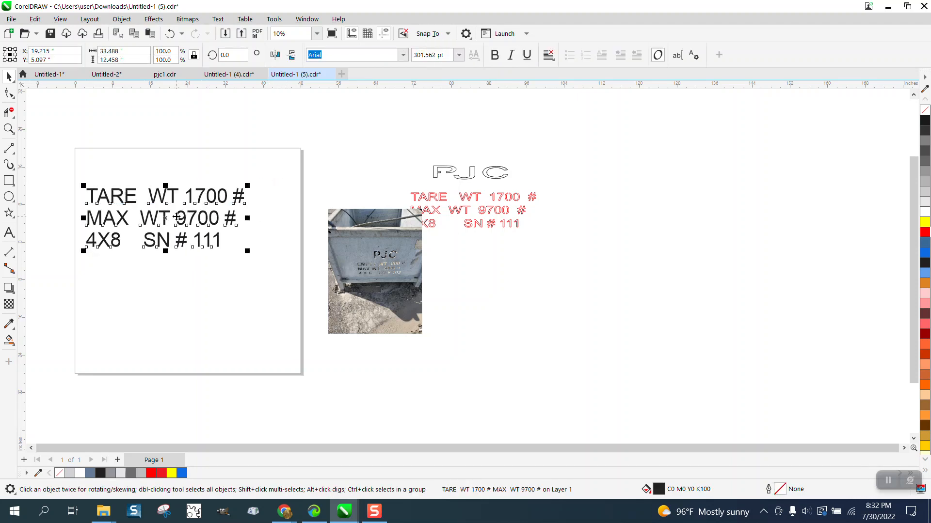
{"action": "left_click", "coordinate": [199, 218]}
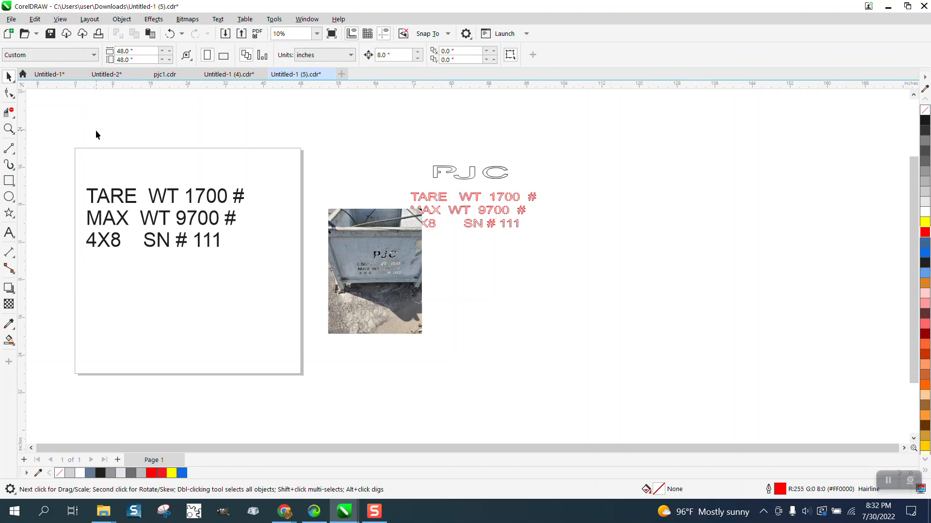
{"action": "left_click", "coordinate": [173, 228]}
{"action": "key", "text": "p"}
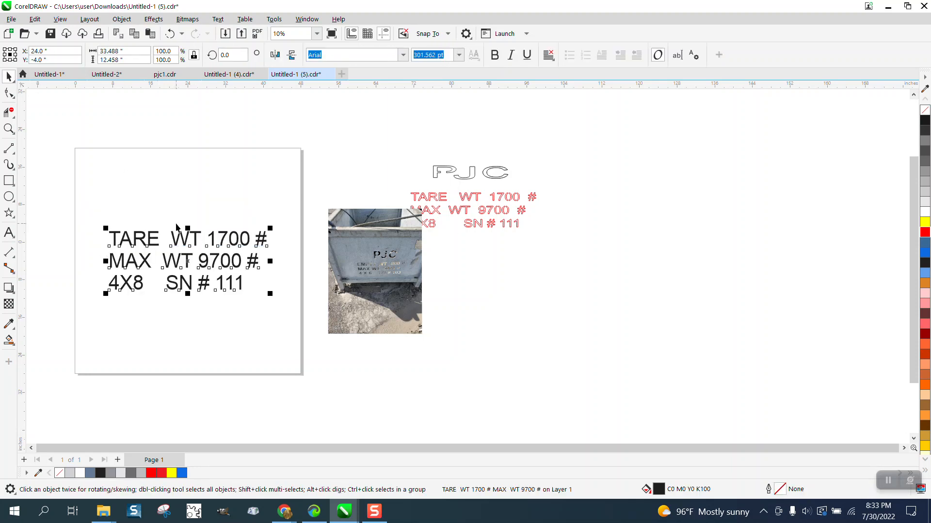
Delete the reference photo, the PJC outline and the red stencil lettering beside the page
{"action": "left_click_drag", "start_coordinate": [323, 143], "coordinate": [668, 380]}
{"action": "key", "text": "Delete"}
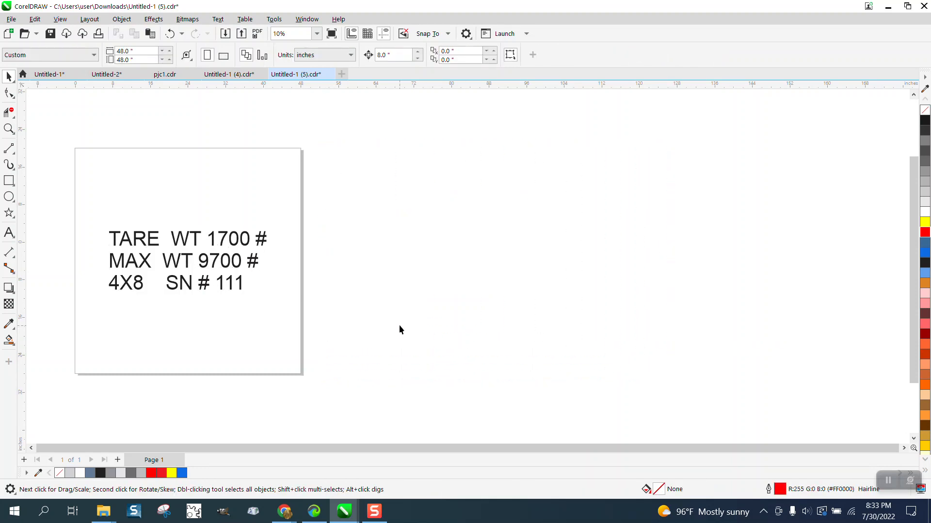
{"action": "key", "text": "F4"}
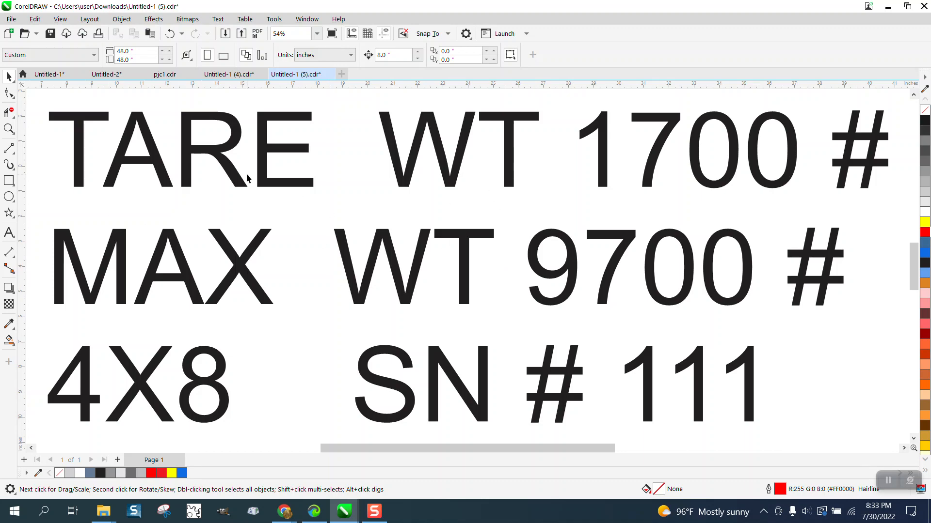
{"action": "scroll", "coordinate": [165, 213], "scroll_direction": "down", "scroll_amount": 3}
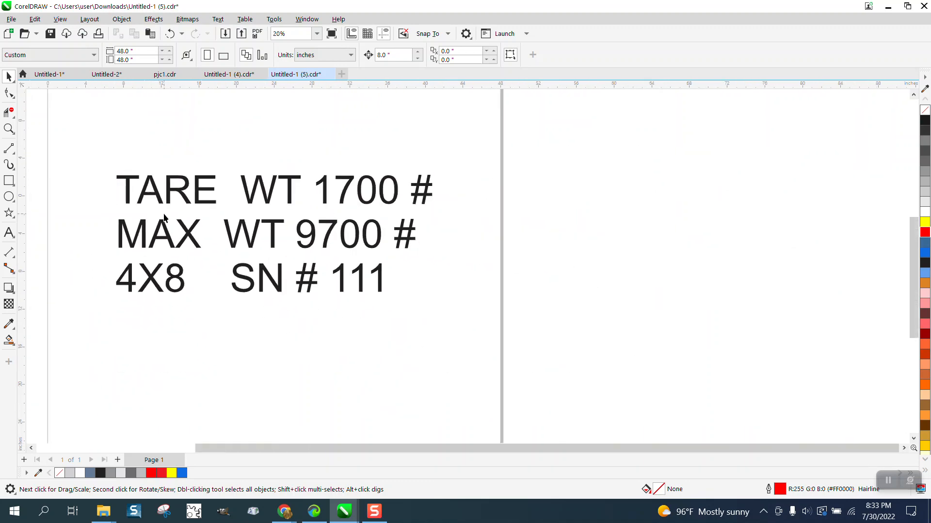
Draw a small ellipse about 0.8 by 1.2 inches far outside the page and zoom back to the text
{"action": "left_click", "coordinate": [9, 197]}
{"action": "left_click_drag", "start_coordinate": [892, 101], "coordinate": [900, 113]}
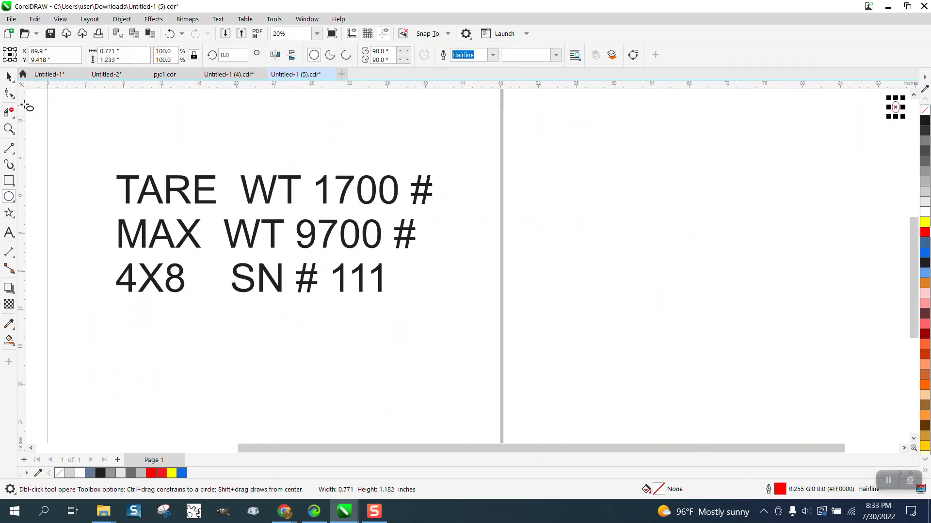
{"action": "left_click", "coordinate": [8, 77]}
{"action": "left_click", "coordinate": [10, 130]}
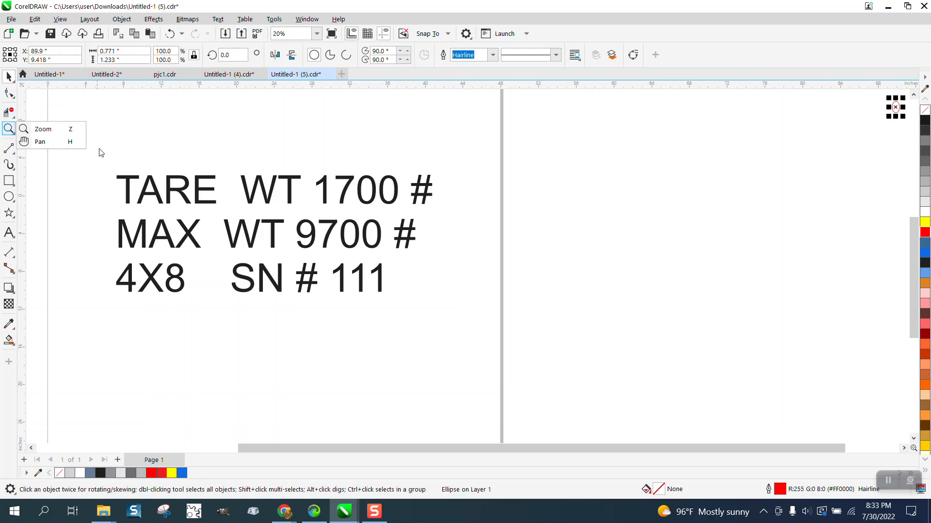
{"action": "left_click_drag", "start_coordinate": [100, 150], "coordinate": [496, 346]}
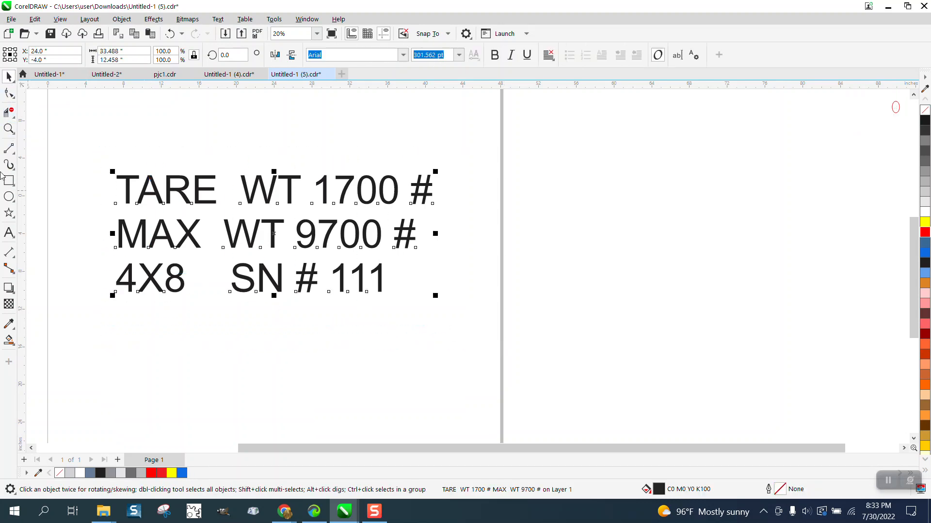
{"action": "left_click", "coordinate": [8, 128]}
{"action": "left_click_drag", "start_coordinate": [100, 152], "coordinate": [562, 379]}
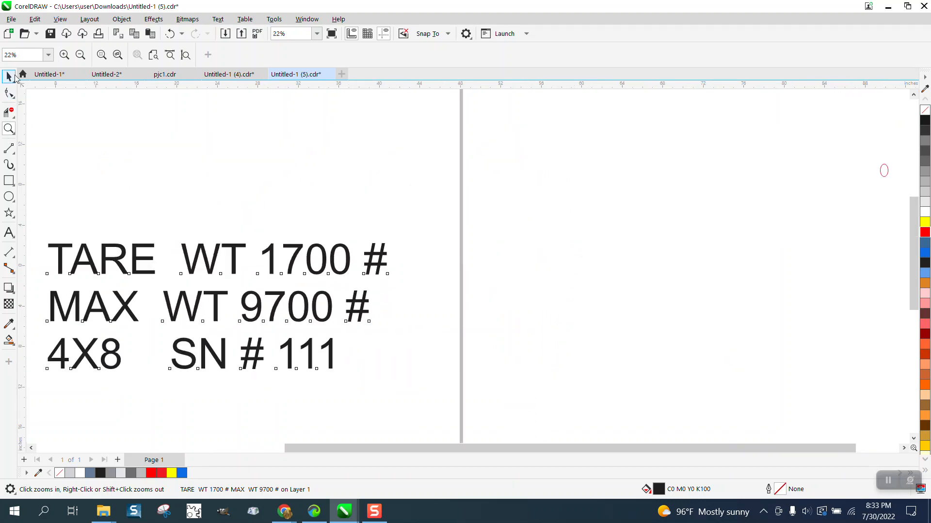
Delete the small ellipse outside the page
{"action": "left_click", "coordinate": [12, 77]}
{"action": "left_click", "coordinate": [883, 174]}
{"action": "key", "text": "Delete"}
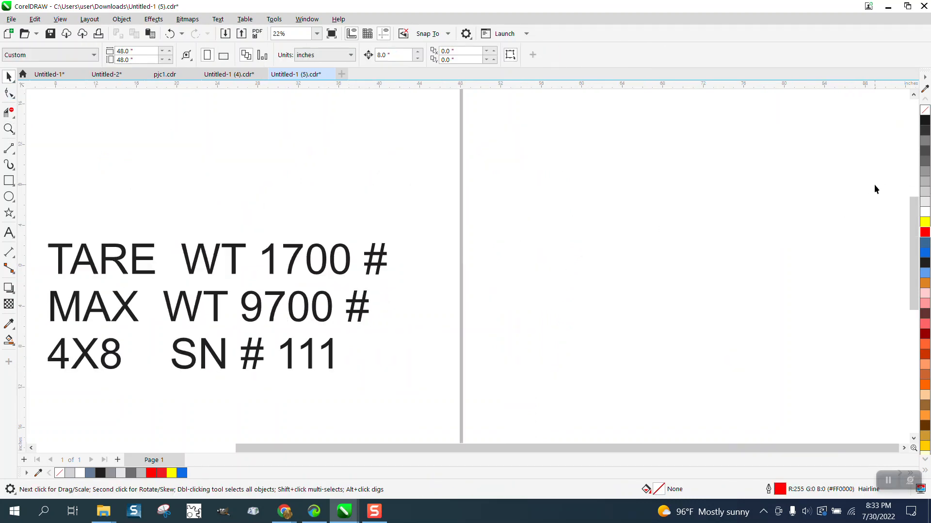
{"action": "scroll", "coordinate": [580, 203], "scroll_direction": "down", "scroll_amount": 2}
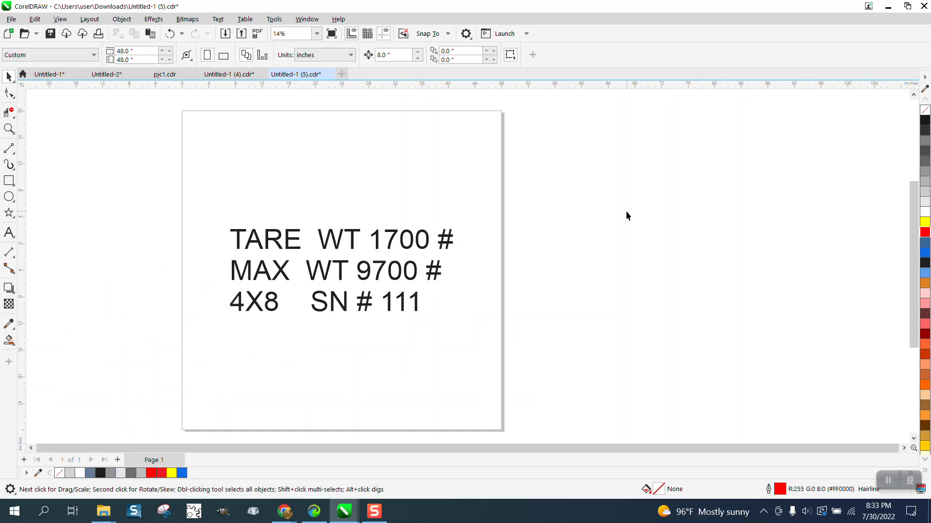
Change the font of the three-line text to Arial Black
{"action": "scroll", "coordinate": [523, 213], "scroll_direction": "down", "scroll_amount": 1}
{"action": "left_click", "coordinate": [415, 238]}
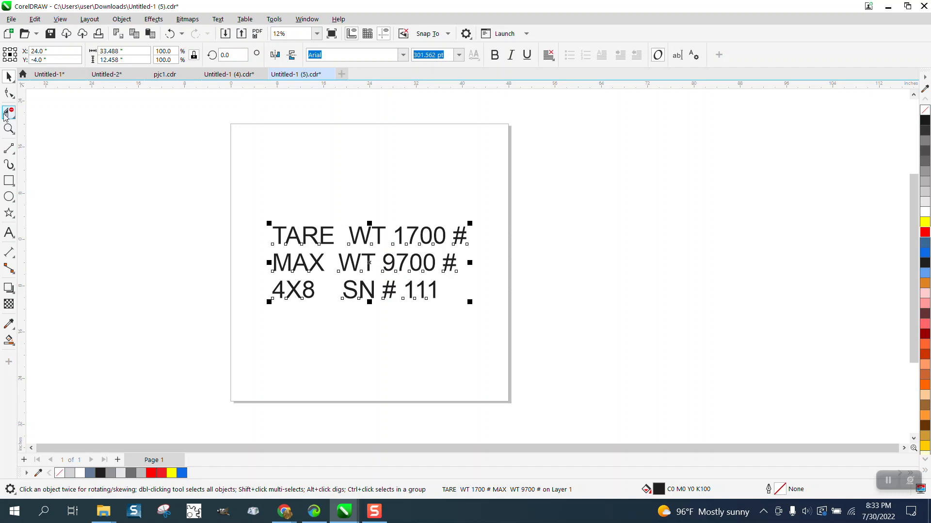
{"action": "left_click", "coordinate": [8, 128]}
{"action": "left_click_drag", "start_coordinate": [235, 219], "coordinate": [590, 351]}
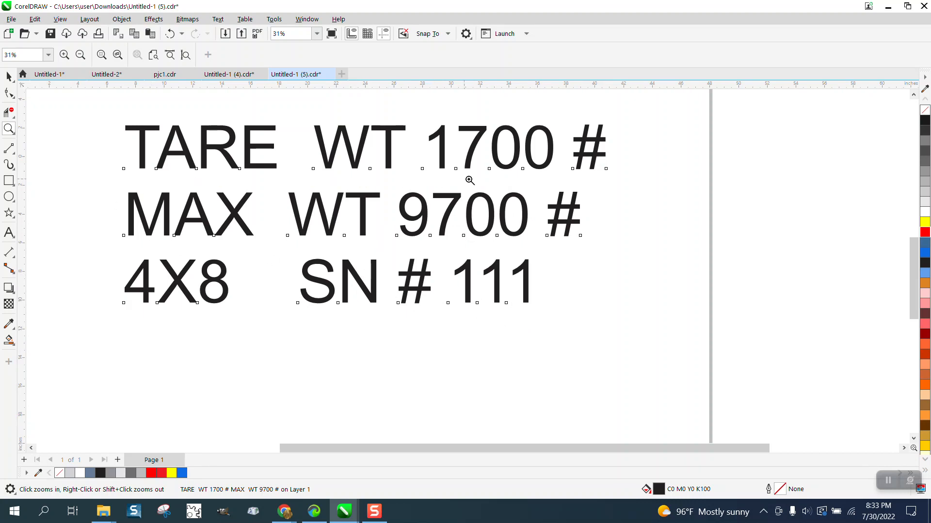
{"action": "left_click", "coordinate": [8, 76]}
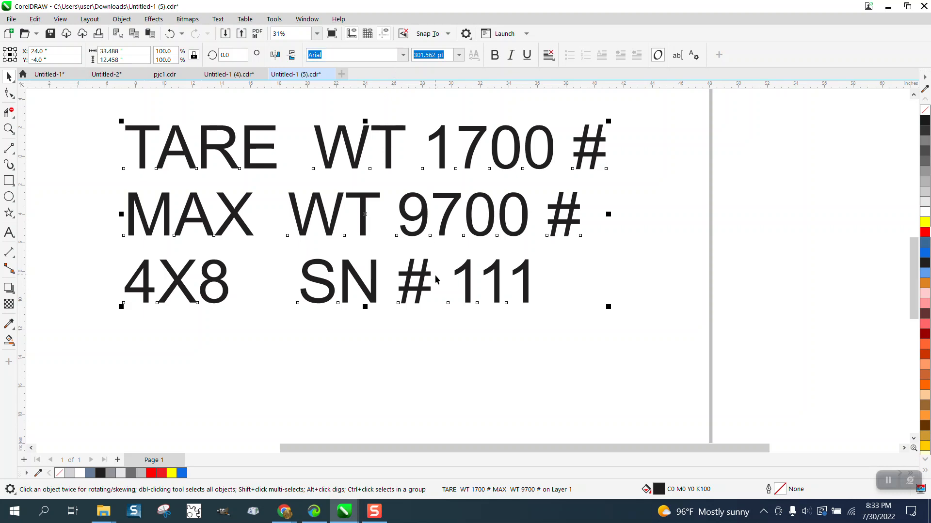
{"action": "left_click", "coordinate": [403, 55]}
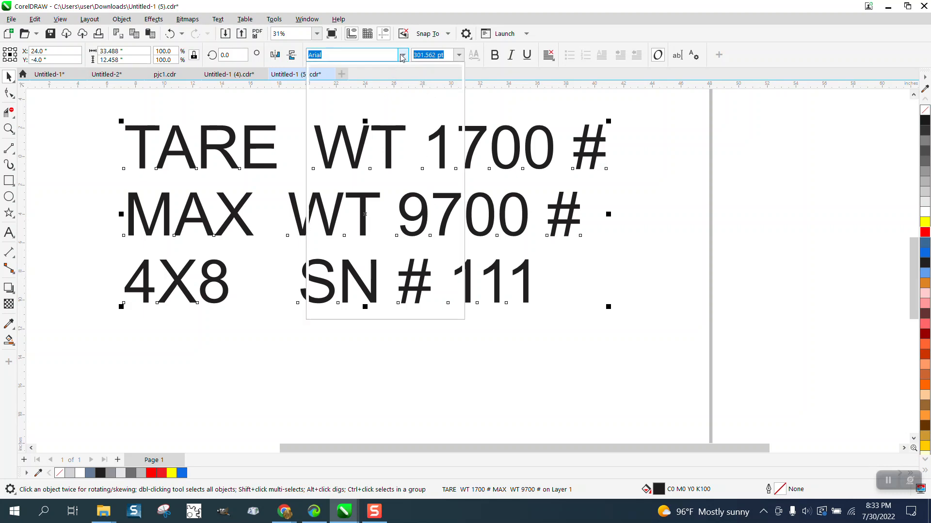
{"action": "left_click", "coordinate": [365, 106]}
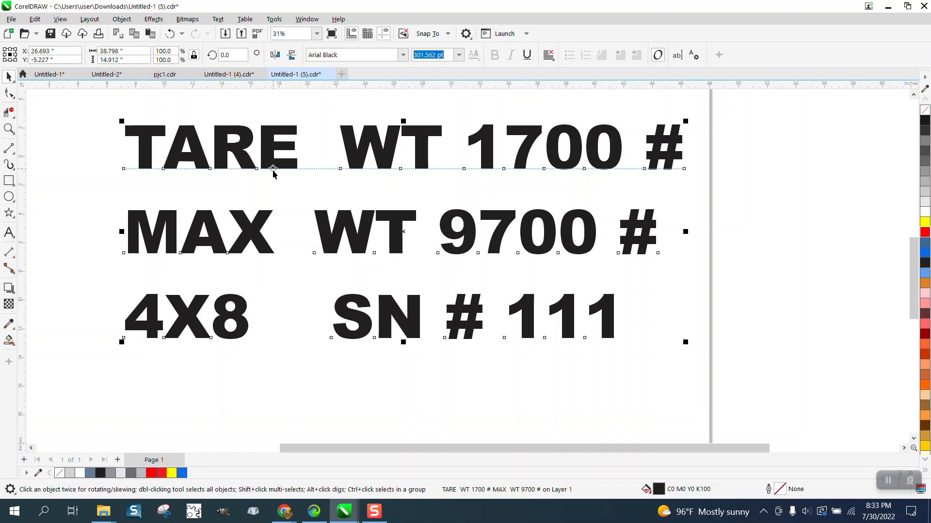
Remove the fill from the three-line text and give it a thin near-black outline (#1A1A1A)
{"action": "left_click", "coordinate": [925, 111]}
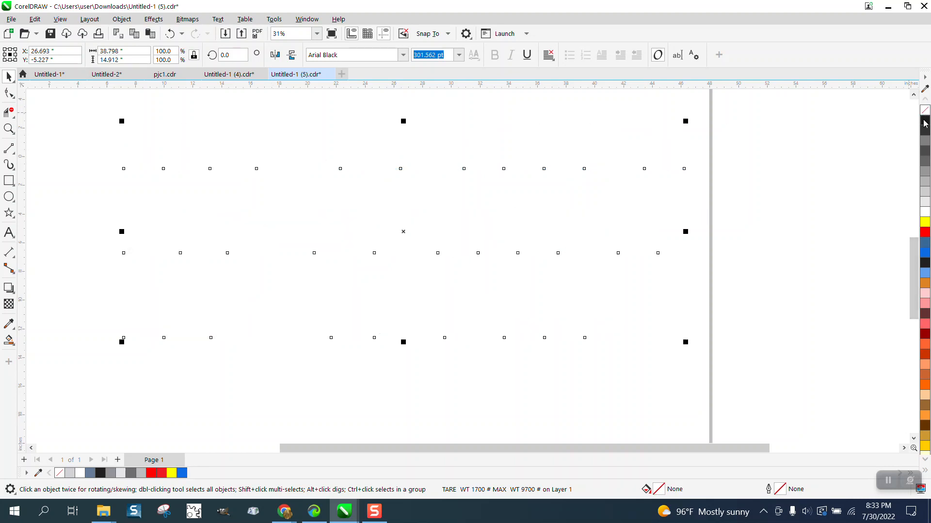
{"action": "right_click", "coordinate": [925, 122]}
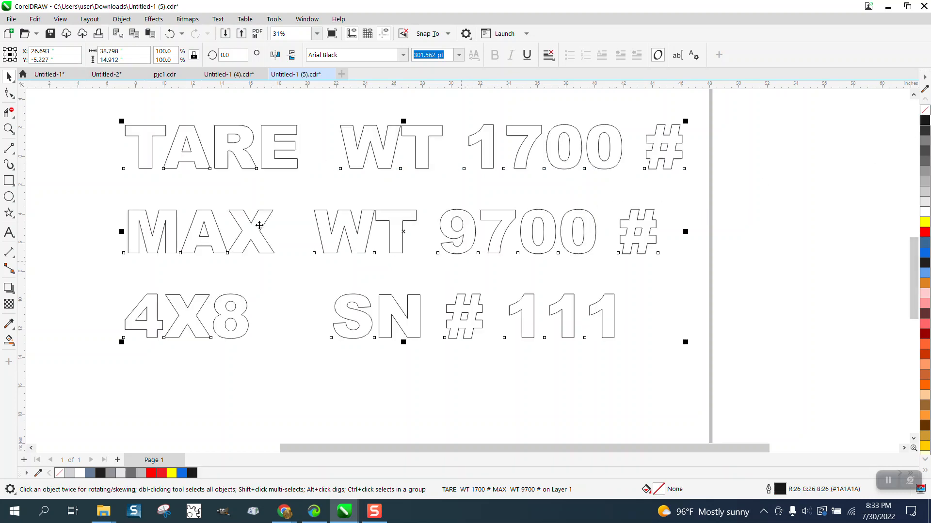
{"action": "scroll", "coordinate": [240, 201], "scroll_direction": "down", "scroll_amount": 1}
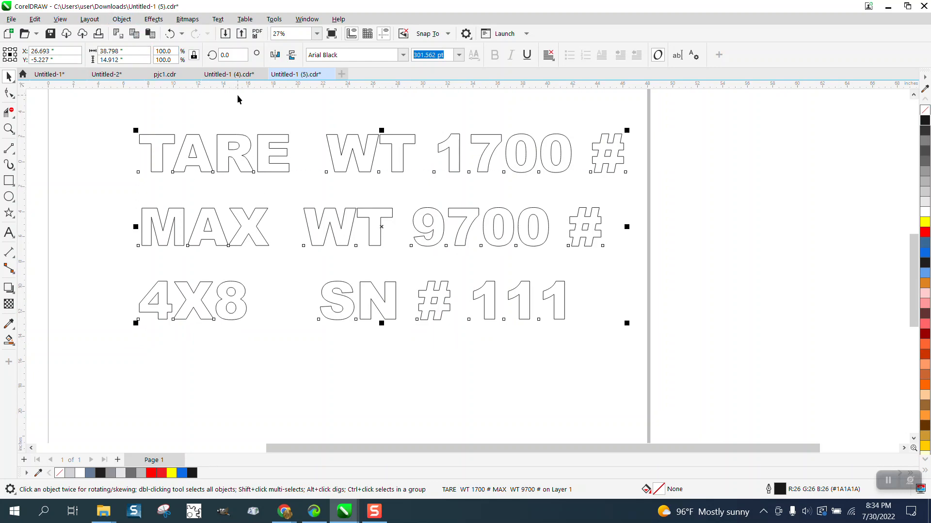
Break the text apart into separate lines, and the top line down to the individual letters of TARE and WT
{"action": "key", "text": "ctrl+k"}
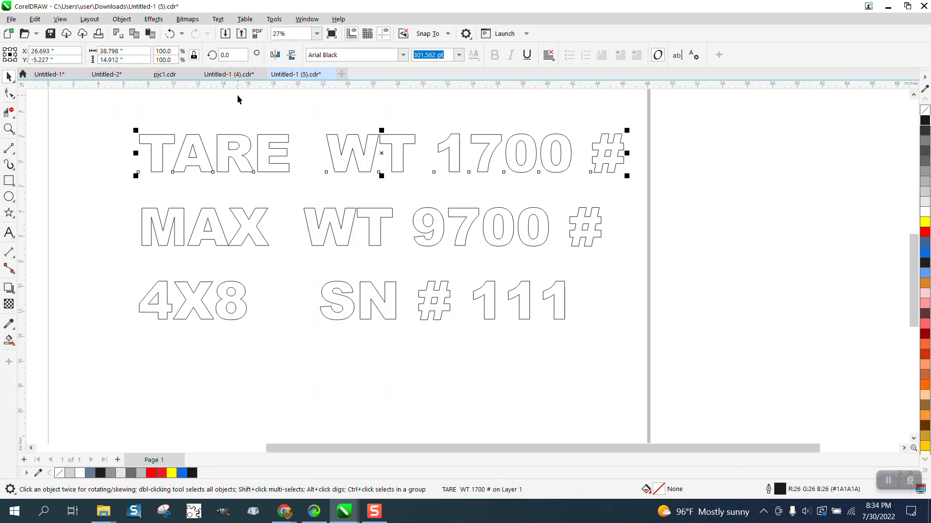
{"action": "key", "text": "ctrl+k"}
{"action": "key", "text": "ctrl+k"}
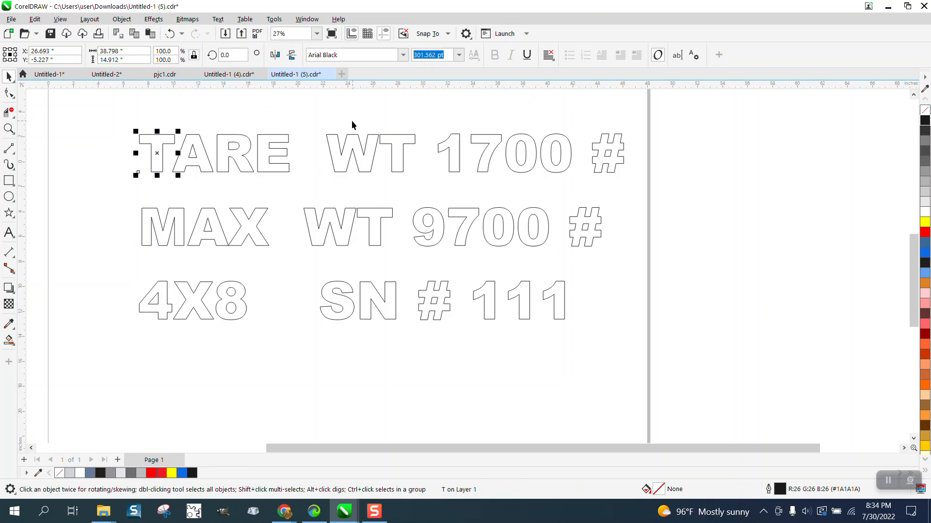
{"action": "left_click", "coordinate": [368, 153]}
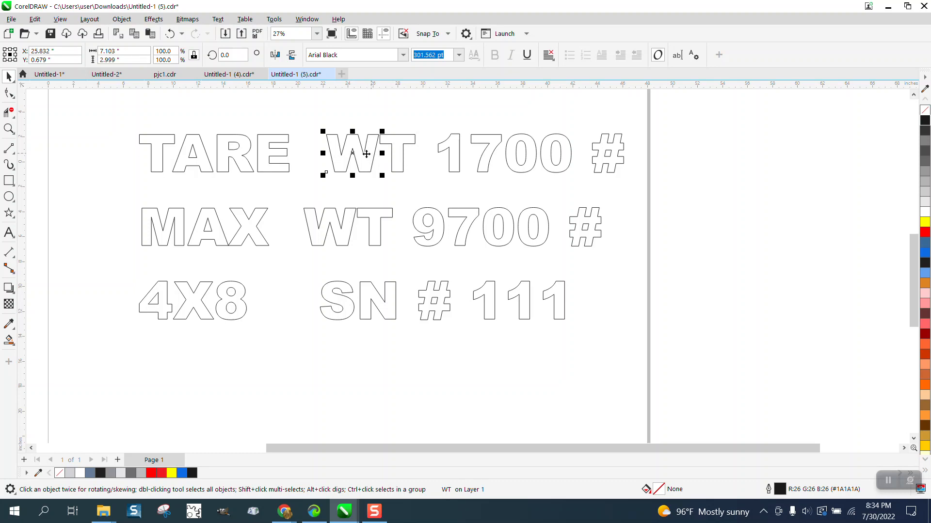
{"action": "key", "text": "ctrl+k"}
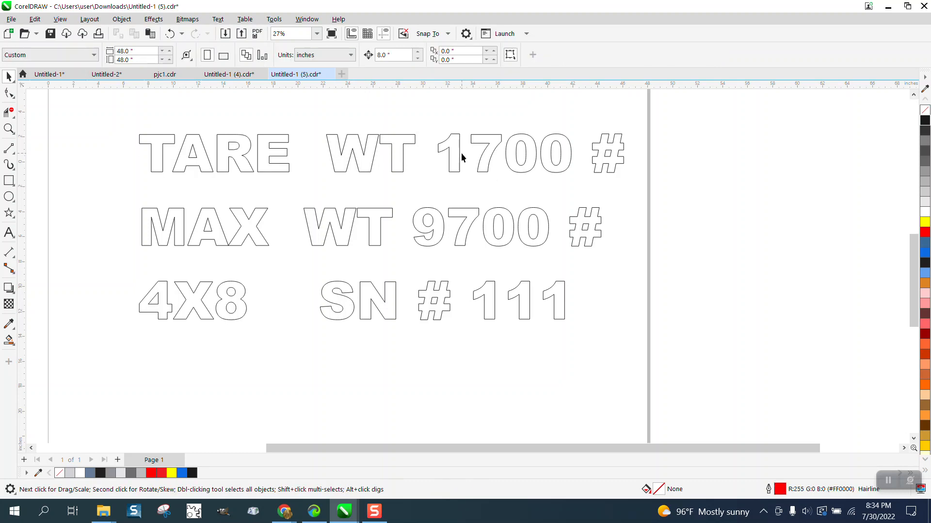
Break 1700 in the top line apart into digits, and split the middle line into words and MAX into letters
{"action": "left_click", "coordinate": [459, 157]}
{"action": "key", "text": "ctrl+k"}
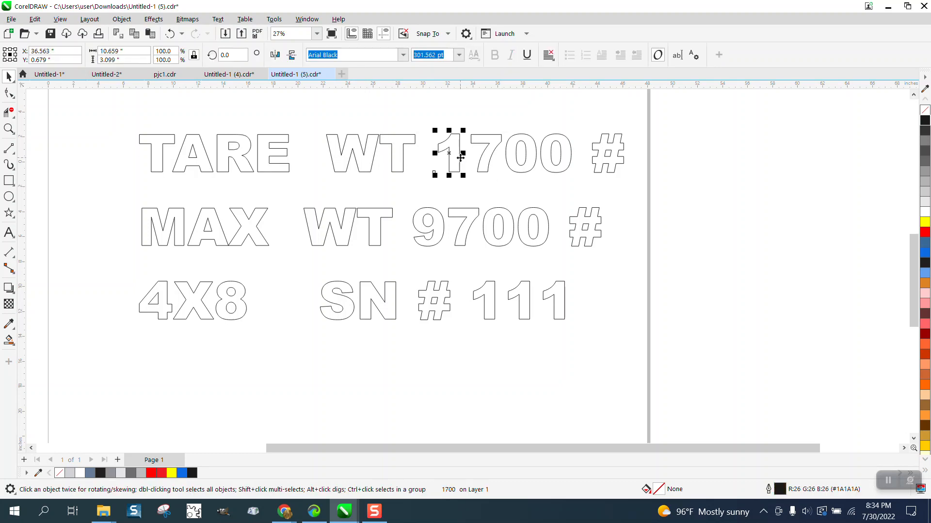
{"action": "left_click", "coordinate": [253, 227]}
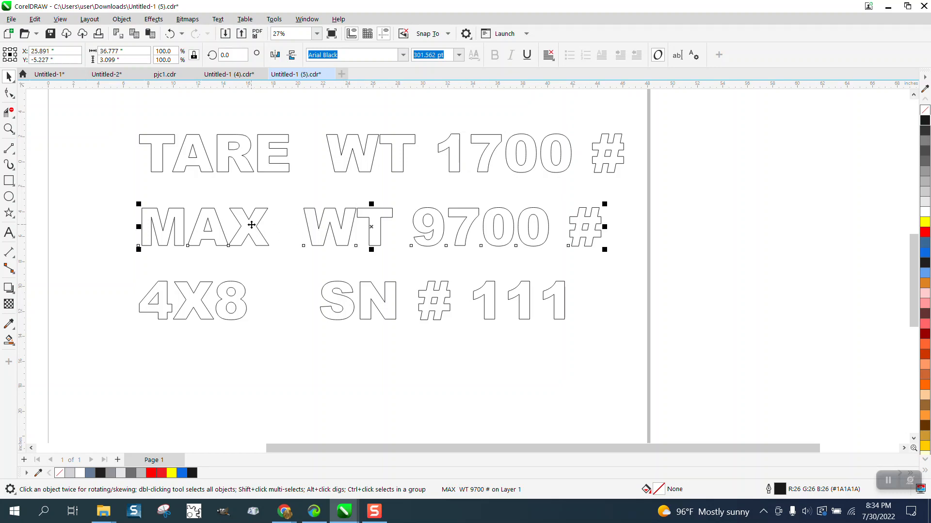
{"action": "key", "text": "ctrl+k"}
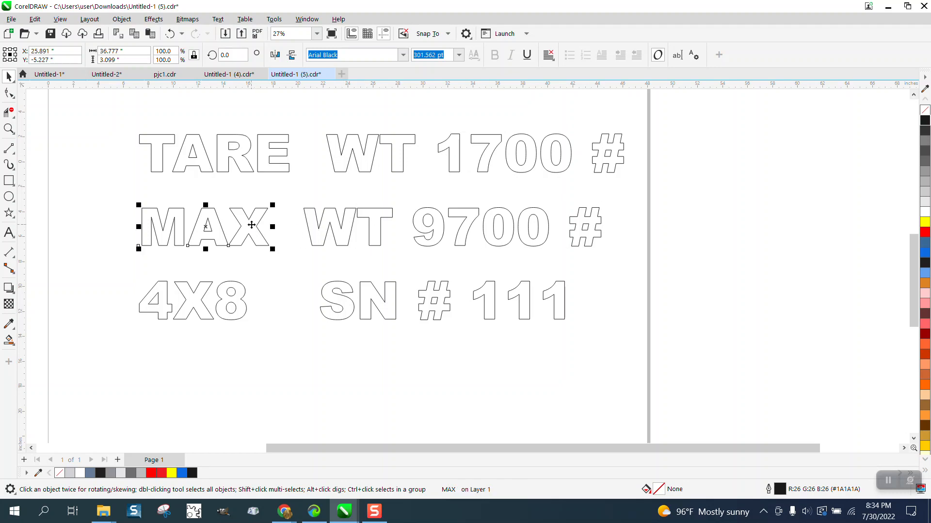
{"action": "key", "text": "ctrl+k"}
Break WT and 9700 in the middle line apart into individual characters
{"action": "left_click", "coordinate": [350, 246]}
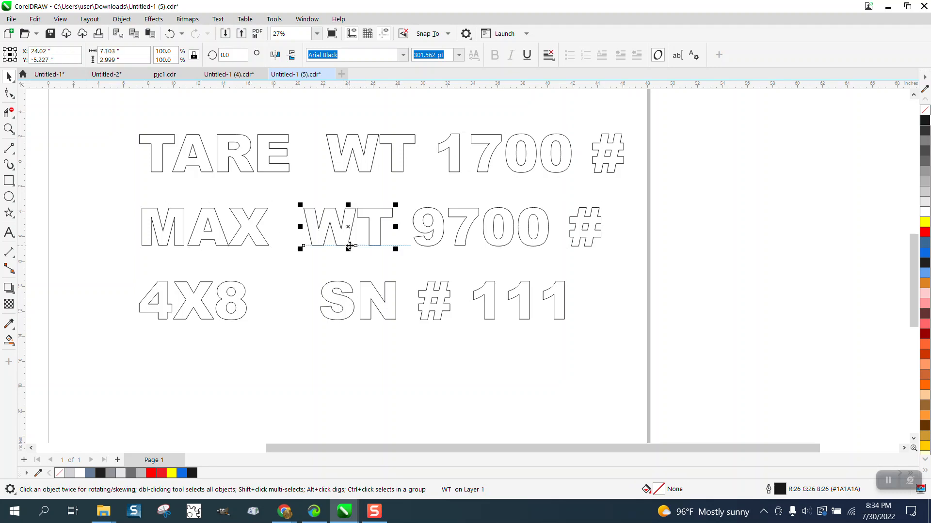
{"action": "key", "text": "ctrl+k"}
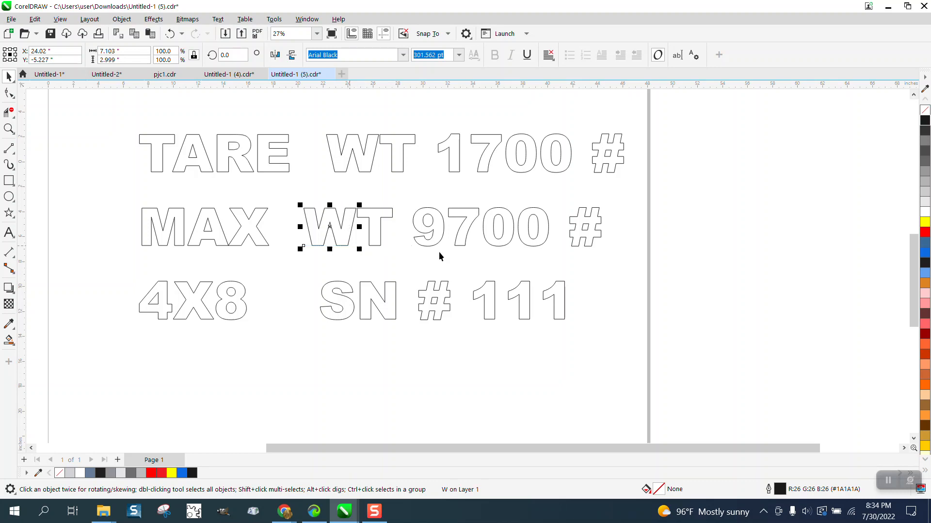
{"action": "left_click", "coordinate": [469, 243]}
{"action": "double_click", "coordinate": [467, 242]}
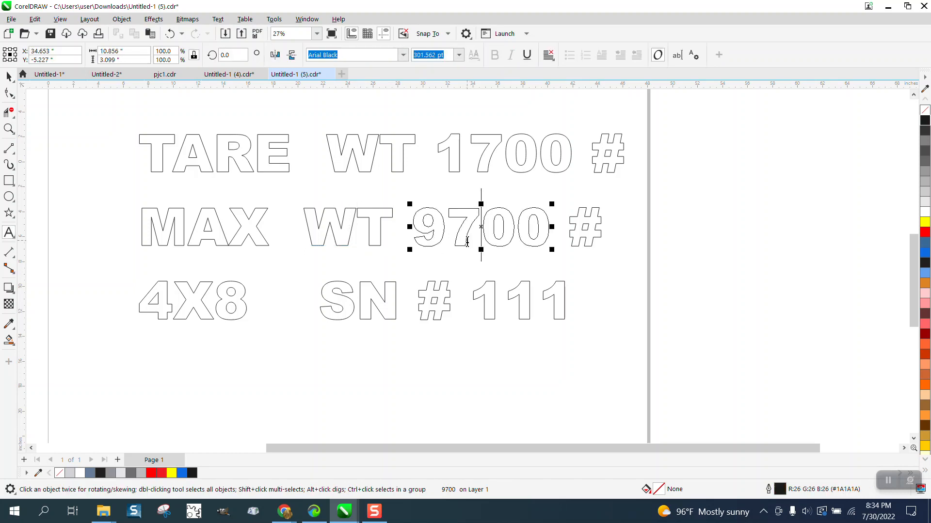
{"action": "key", "text": "ctrl+k"}
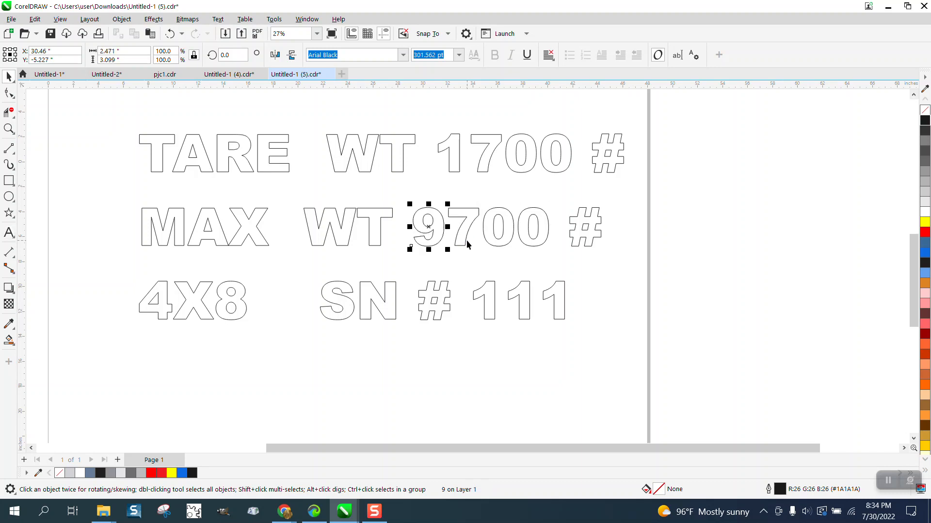
Break the line 4X8 SN # 111 apart into words and then into individual characters
{"action": "left_click", "coordinate": [489, 305]}
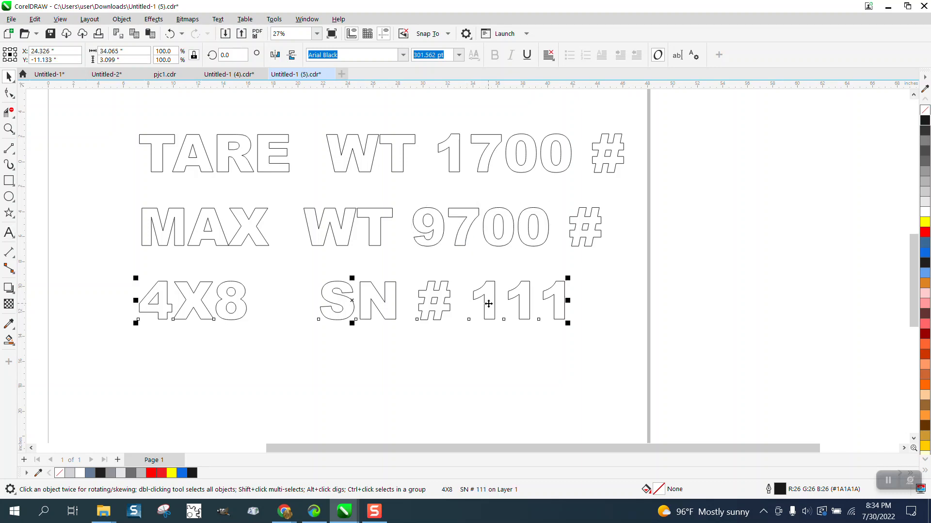
{"action": "key", "text": "ctrl+k"}
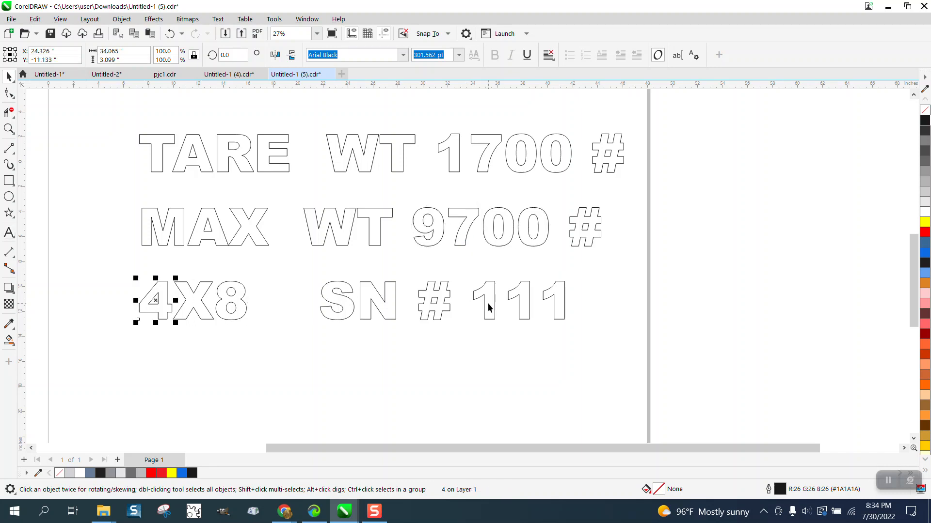
{"action": "left_click", "coordinate": [393, 303]}
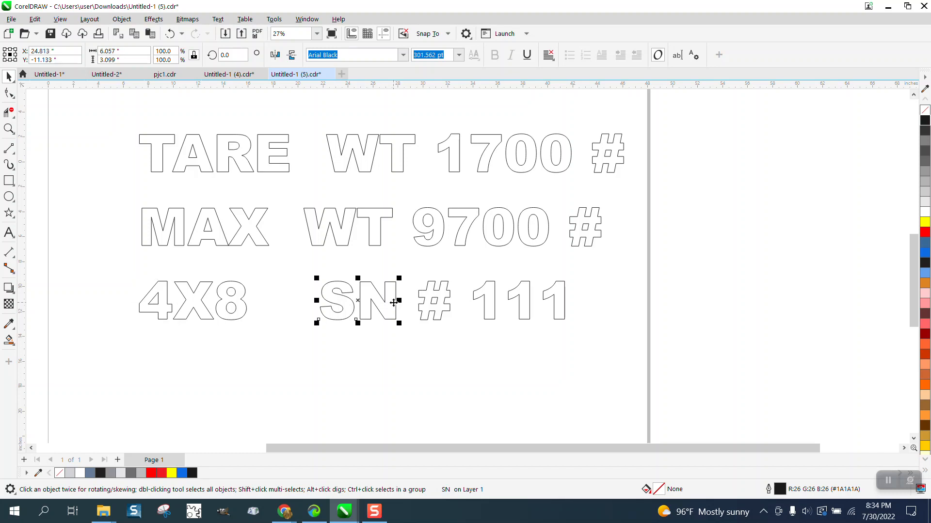
{"action": "left_click", "coordinate": [489, 297]}
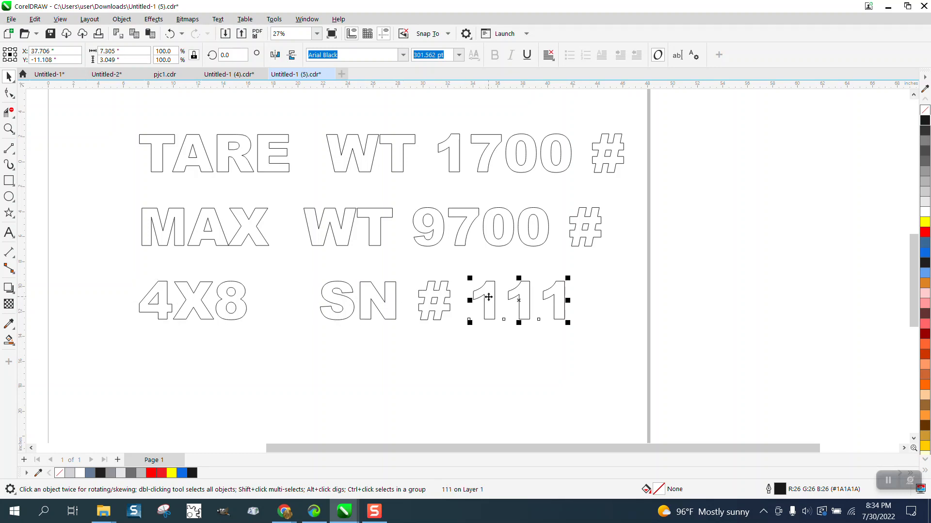
{"action": "left_click", "coordinate": [489, 297], "text": "ctrl"}
Draw a small upright rectangle about 1.08 by 2.45 inches outside the page, beside the 1700 # line
{"action": "scroll", "coordinate": [634, 273], "scroll_direction": "down", "scroll_amount": 1}
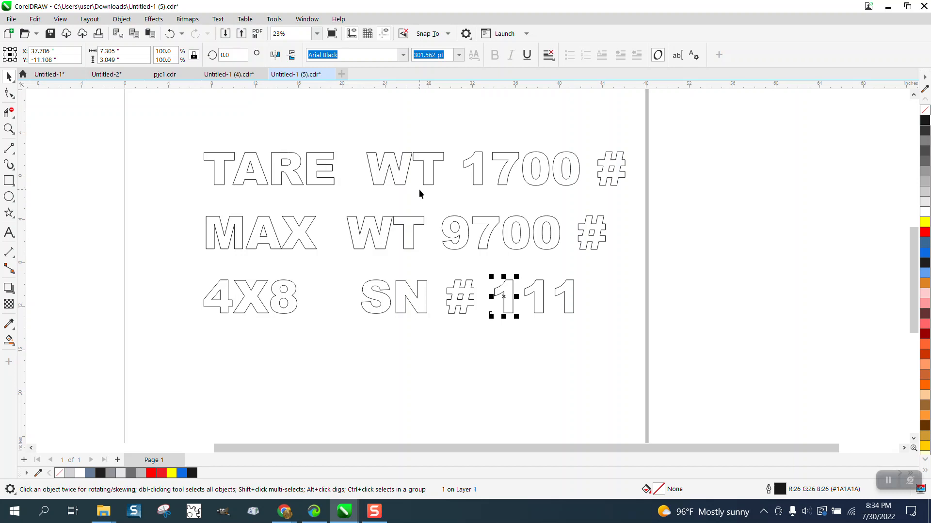
{"action": "left_click", "coordinate": [9, 128]}
{"action": "left_click_drag", "start_coordinate": [463, 132], "coordinate": [714, 258]}
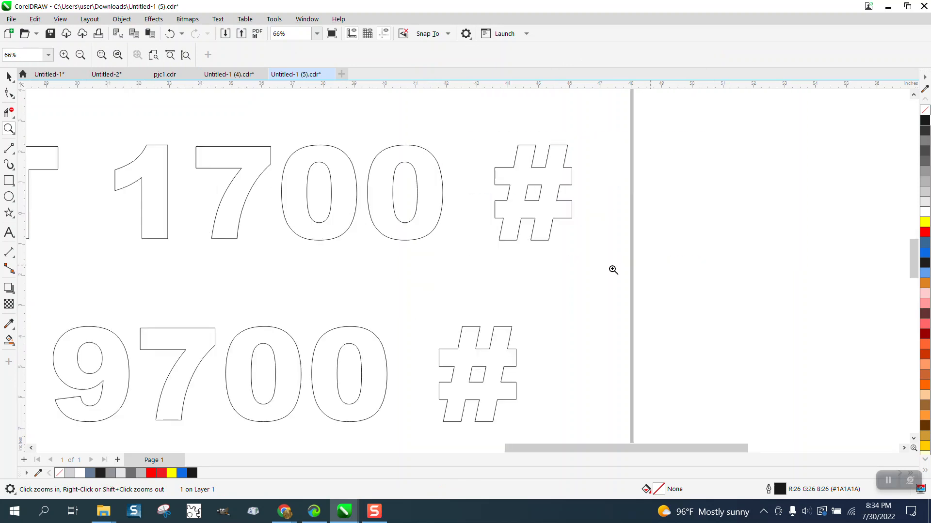
{"action": "scroll", "coordinate": [363, 253], "scroll_direction": "down", "scroll_amount": 3}
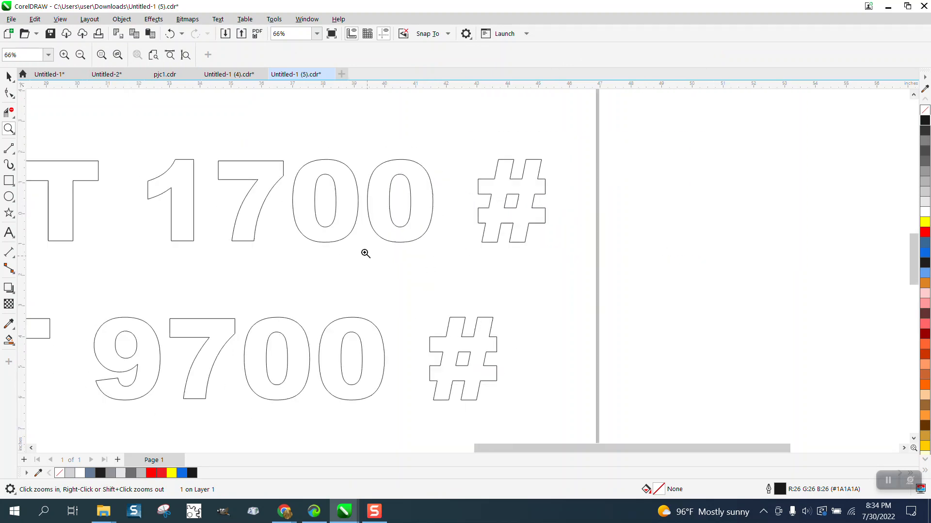
{"action": "left_click", "coordinate": [9, 180]}
{"action": "left_click_drag", "start_coordinate": [593, 200], "coordinate": [615, 250]}
Resize the rectangle to 0.25 inches wide and about 2.37 inches tall, and place three copies of it alongside
{"action": "left_click", "coordinate": [141, 56]}
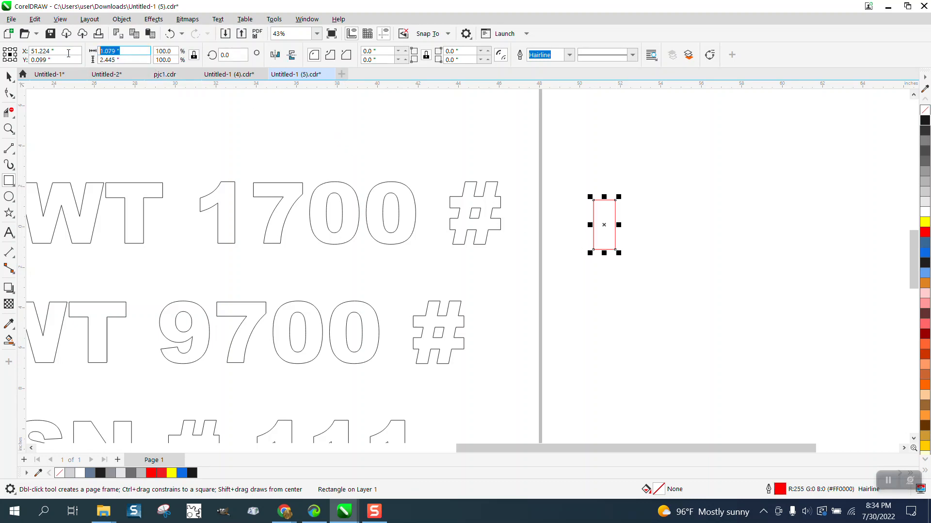
{"action": "type", "text": ".25"}
{"action": "key", "text": "Return"}
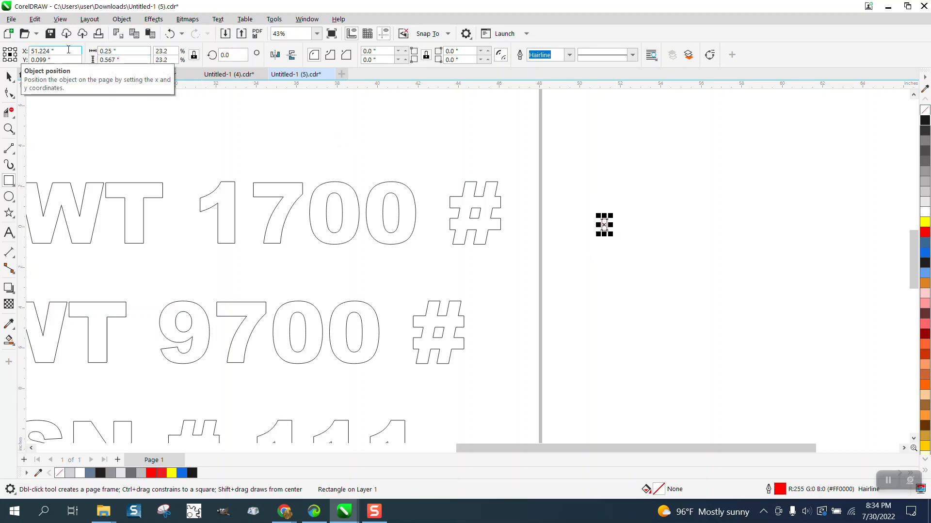
{"action": "left_click_drag", "start_coordinate": [603, 236], "coordinate": [604, 272]}
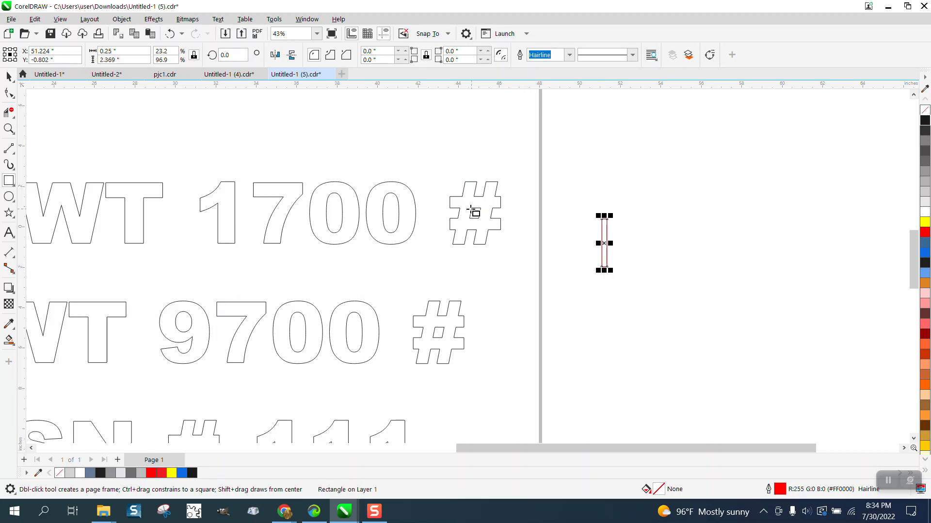
{"action": "left_click", "coordinate": [7, 77]}
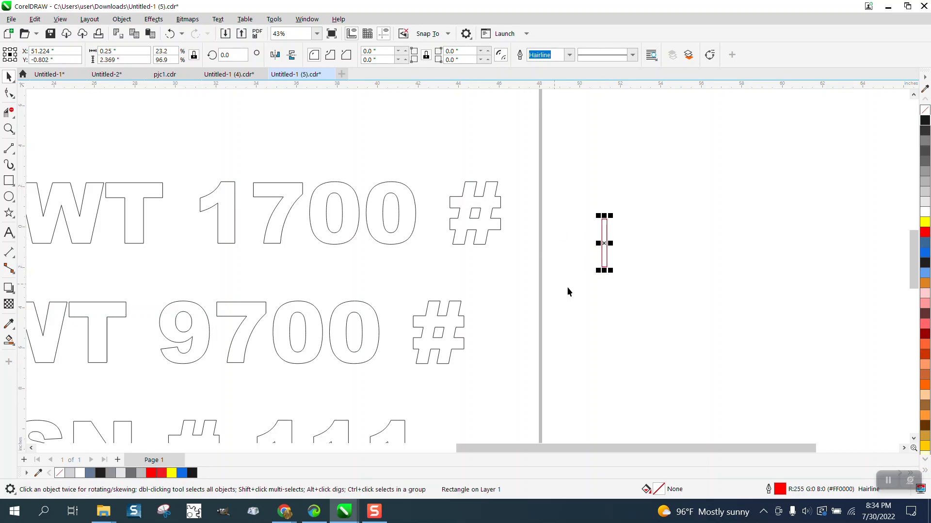
{"action": "left_click_drag", "start_coordinate": [605, 245], "coordinate": [659, 241]}
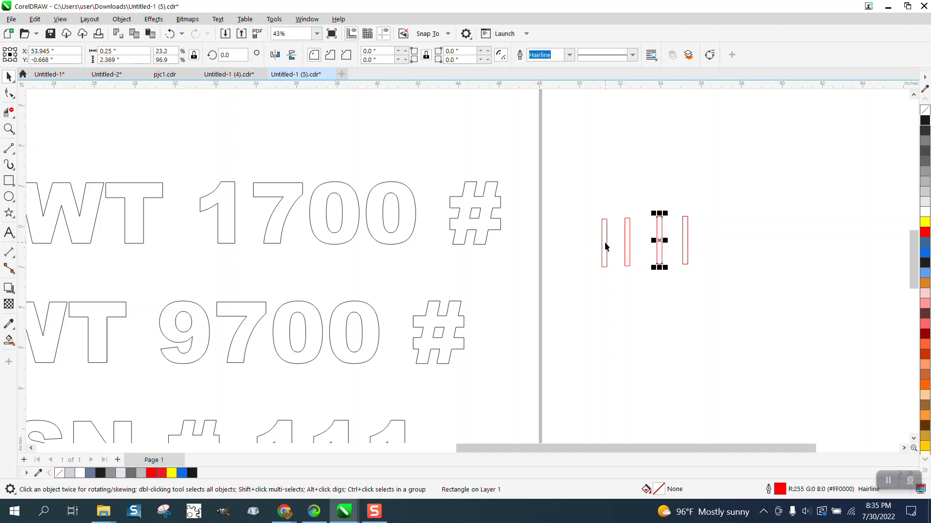
{"action": "left_click", "coordinate": [400, 209]}
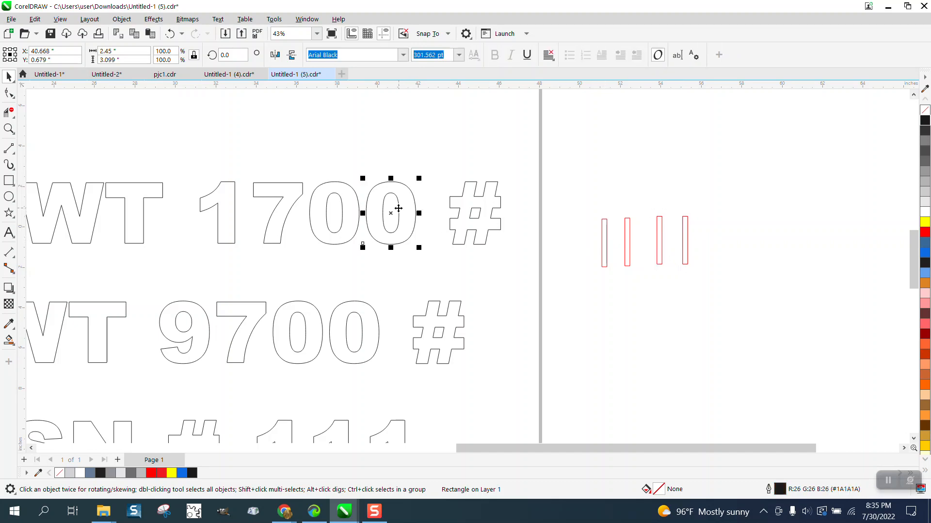
{"action": "left_click_drag", "start_coordinate": [399, 208], "coordinate": [405, 168]}
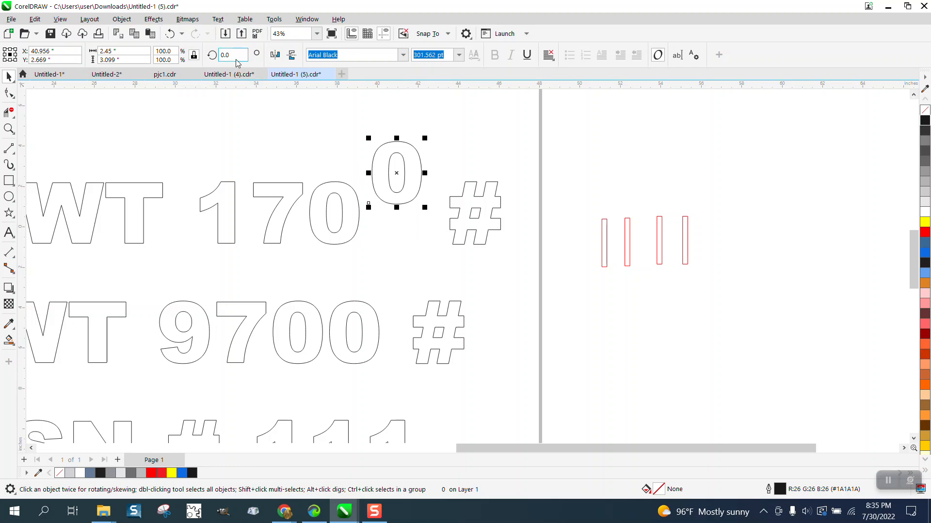
{"action": "left_click", "coordinate": [170, 34]}
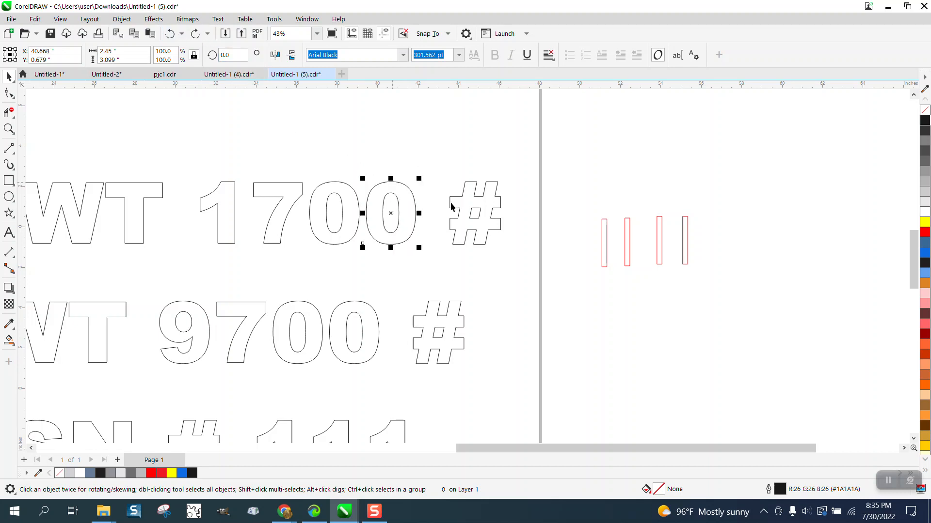
Center a narrow rectangle, stretched to about 3.4 inches tall, on the last 0 of 1700 and cut it out with Back minus front
{"action": "left_click", "coordinate": [602, 257]}
{"action": "left_click_drag", "start_coordinate": [604, 217], "coordinate": [389, 207]}
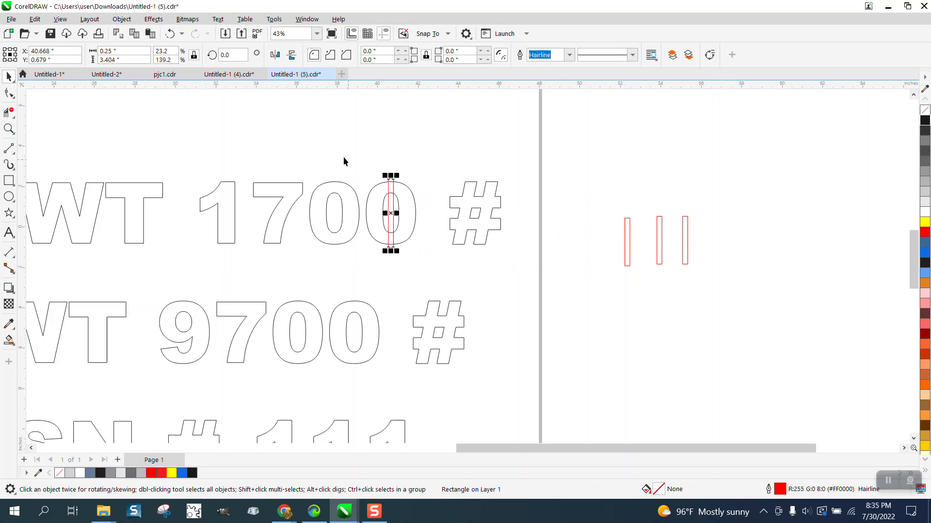
{"action": "left_click_drag", "start_coordinate": [343, 163], "coordinate": [442, 271]}
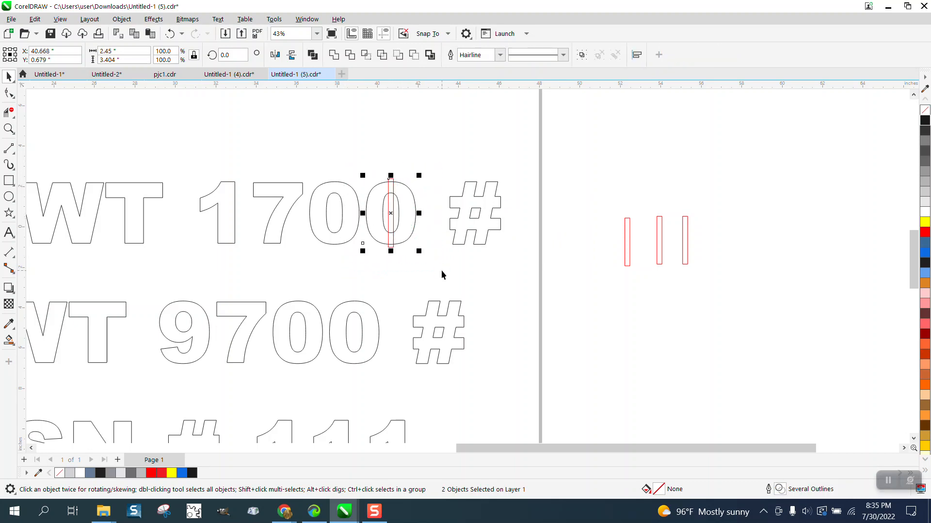
{"action": "left_click_drag", "start_coordinate": [351, 165], "coordinate": [441, 275]}
{"action": "left_click", "coordinate": [398, 55]}
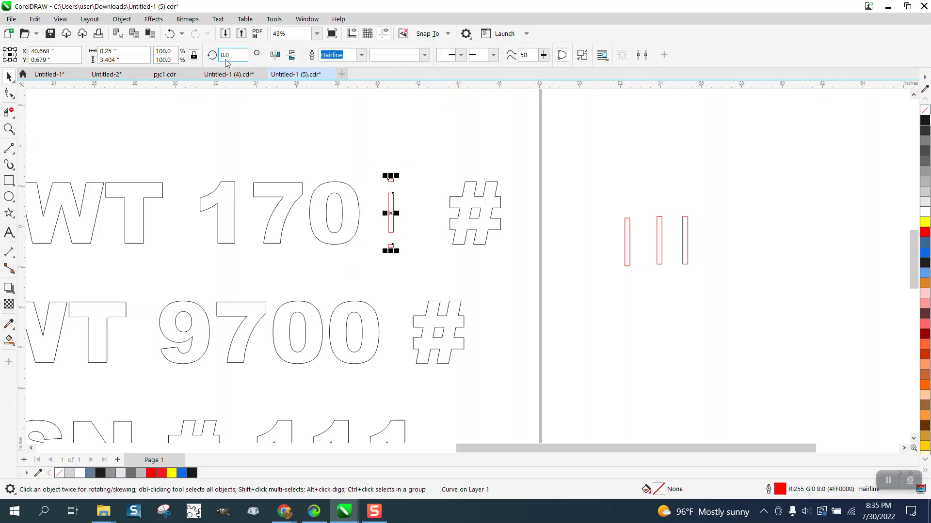
{"action": "left_click", "coordinate": [169, 34]}
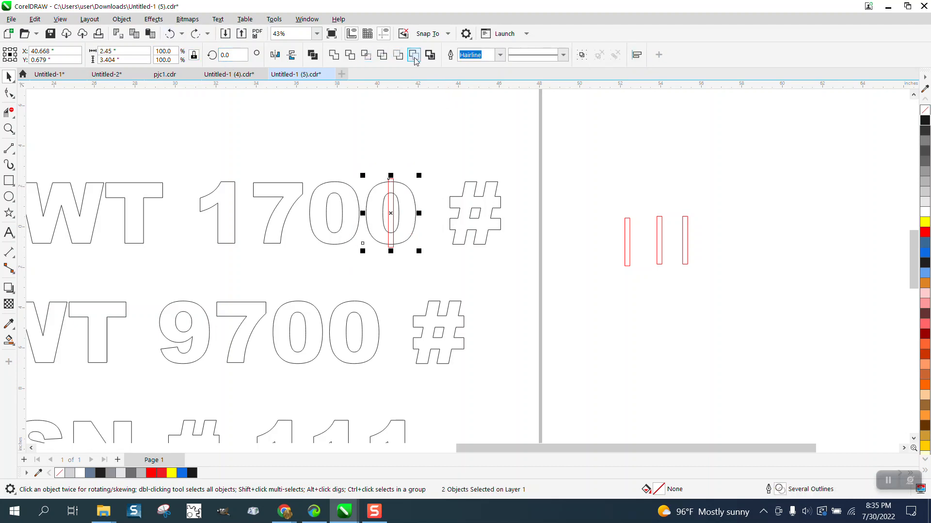
{"action": "left_click", "coordinate": [413, 56]}
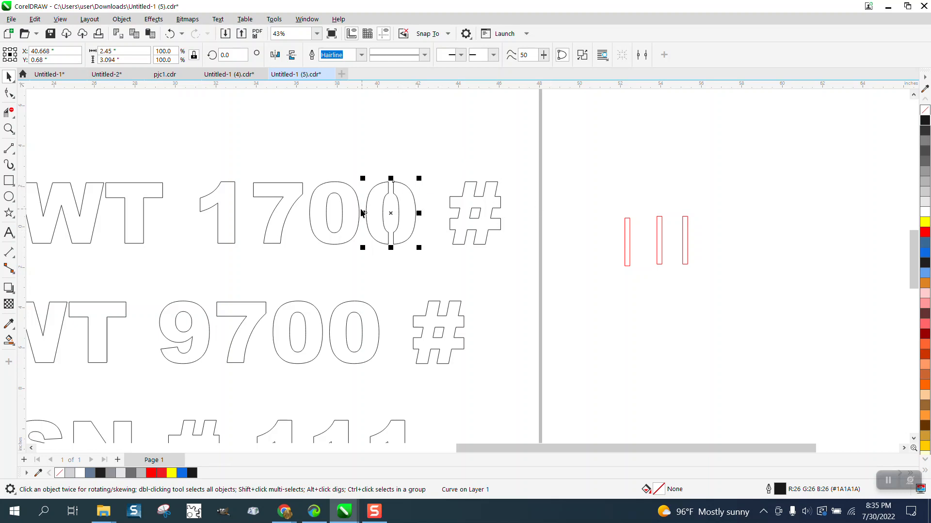
Frame the first 0 of 1700 with a rectangle of its exact size, and delete that 0 while keeping the frame in its place
{"action": "left_click", "coordinate": [345, 211]}
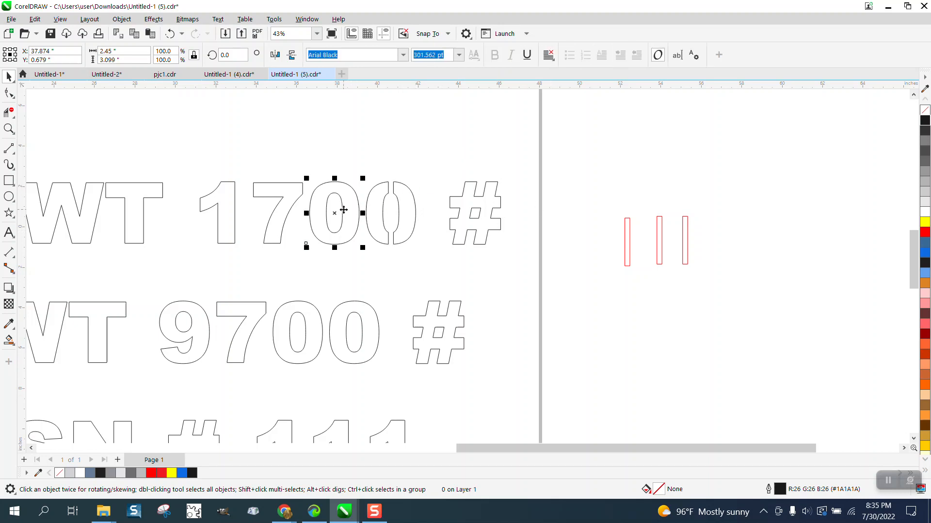
{"action": "double_click", "coordinate": [9, 181], "text": "shift"}
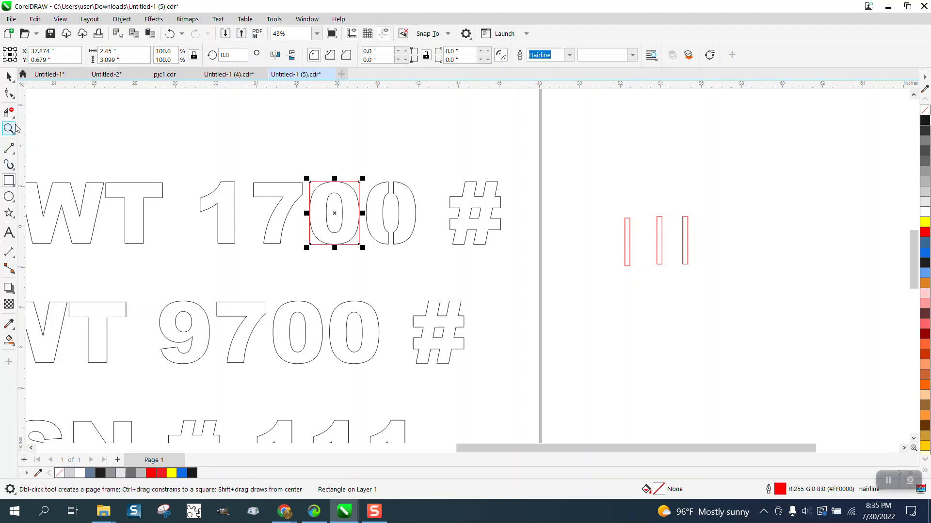
{"action": "left_click", "coordinate": [10, 77]}
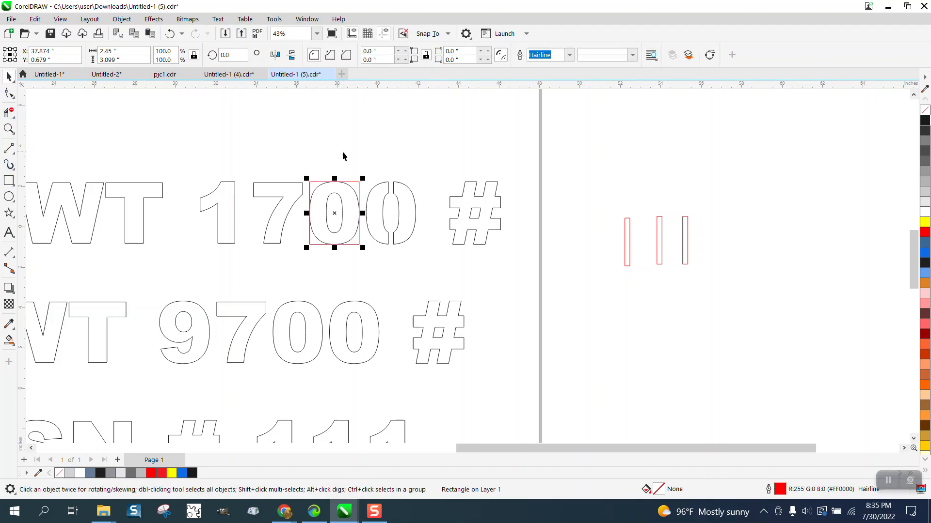
{"action": "key", "text": "Right"}
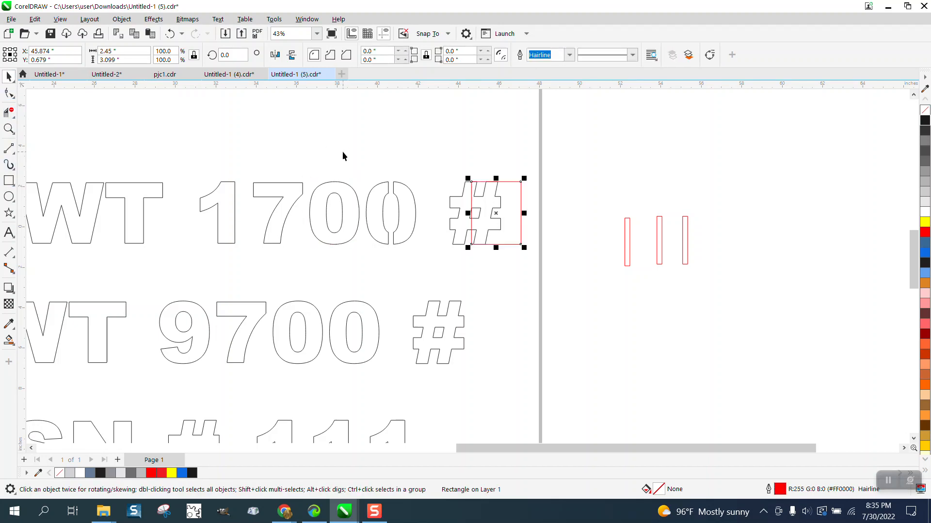
{"action": "left_click", "coordinate": [344, 212]}
{"action": "key", "text": "Delete"}
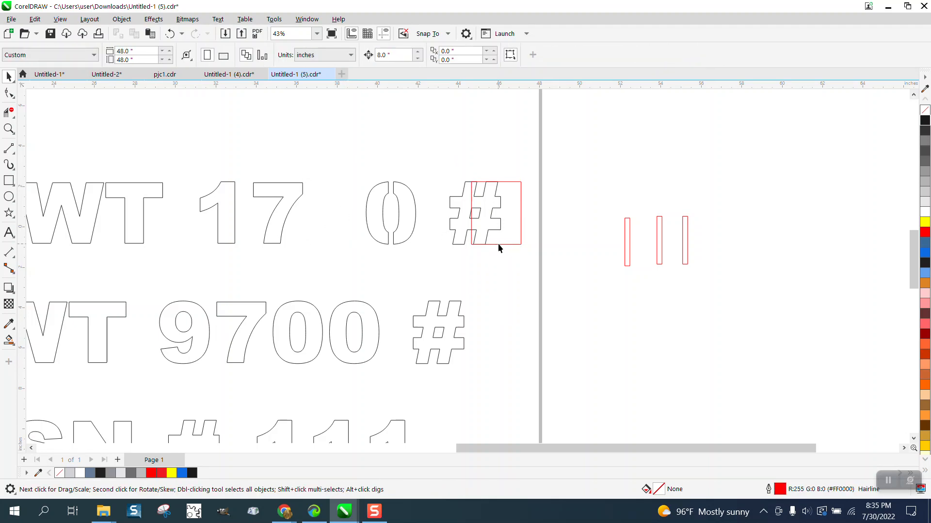
{"action": "left_click", "coordinate": [515, 244]}
{"action": "key", "text": "Left"}
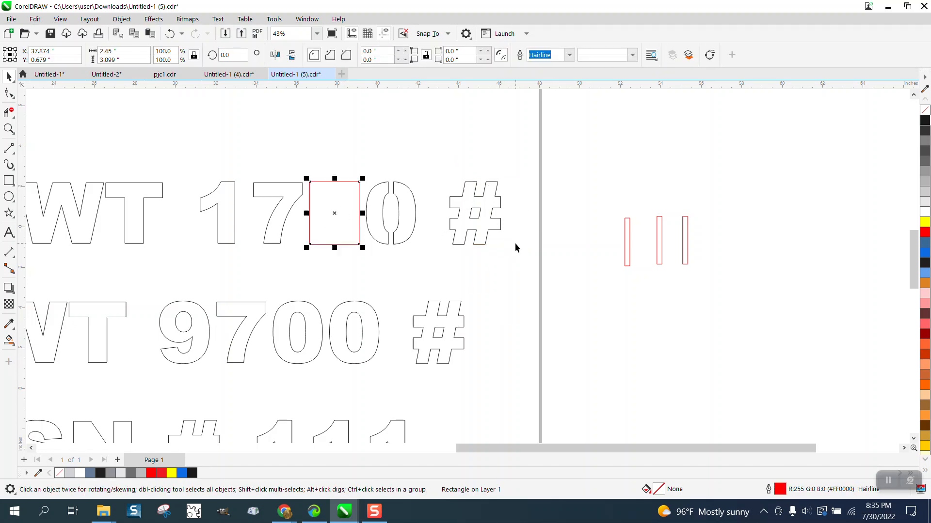
Copy the split 0 and center the copy in the placeholder rectangle next to the 7
{"action": "left_click", "coordinate": [403, 213]}
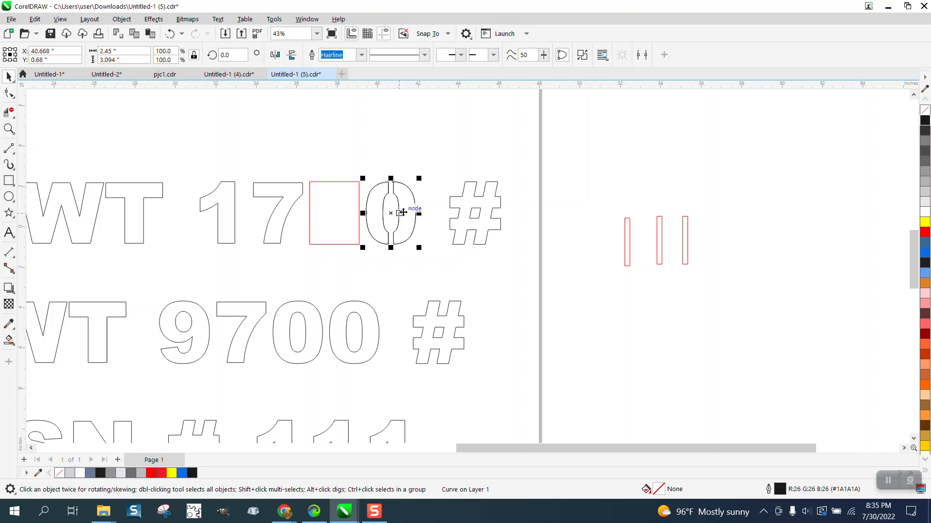
{"action": "left_click", "coordinate": [326, 207], "text": "shift"}
{"action": "key", "text": "c"}
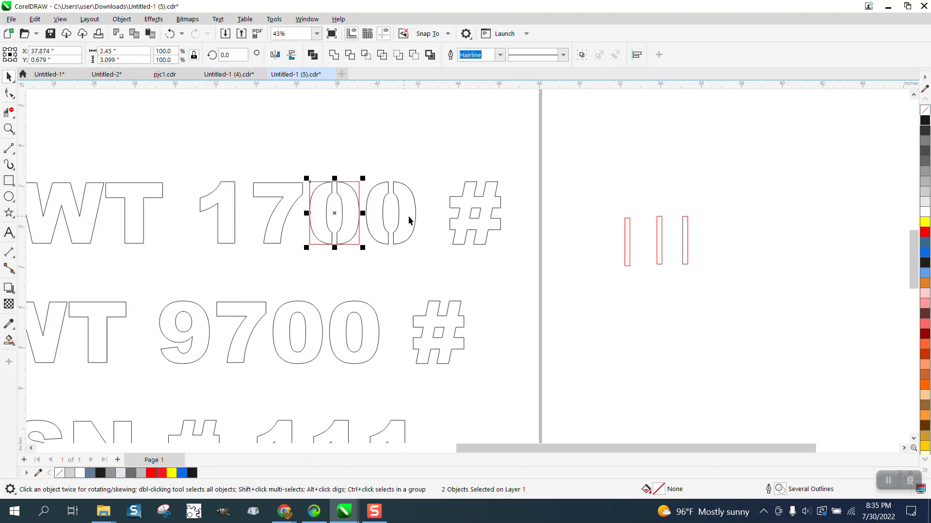
Delete the placeholder rectangle around the first 0 of 1700 and group the two split 0s
{"action": "left_click", "coordinate": [398, 160]}
{"action": "left_click", "coordinate": [359, 182]}
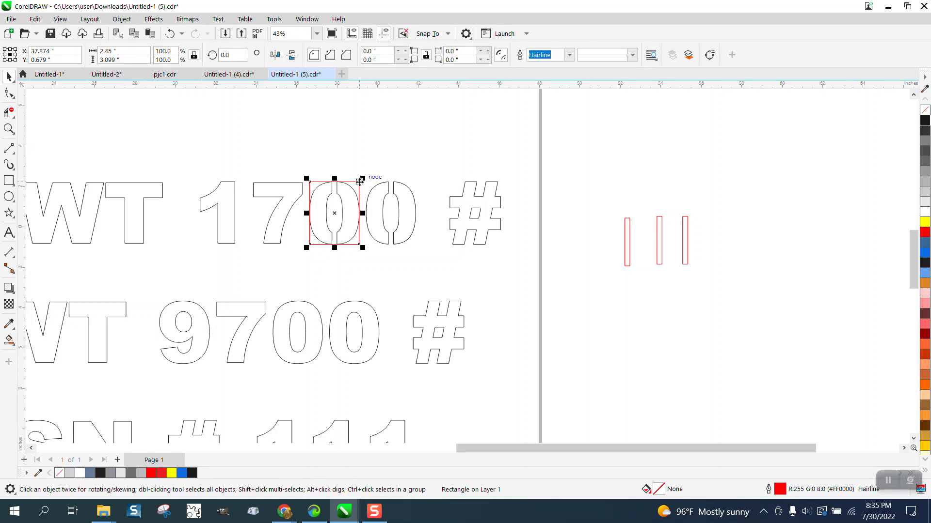
{"action": "key", "text": "Delete"}
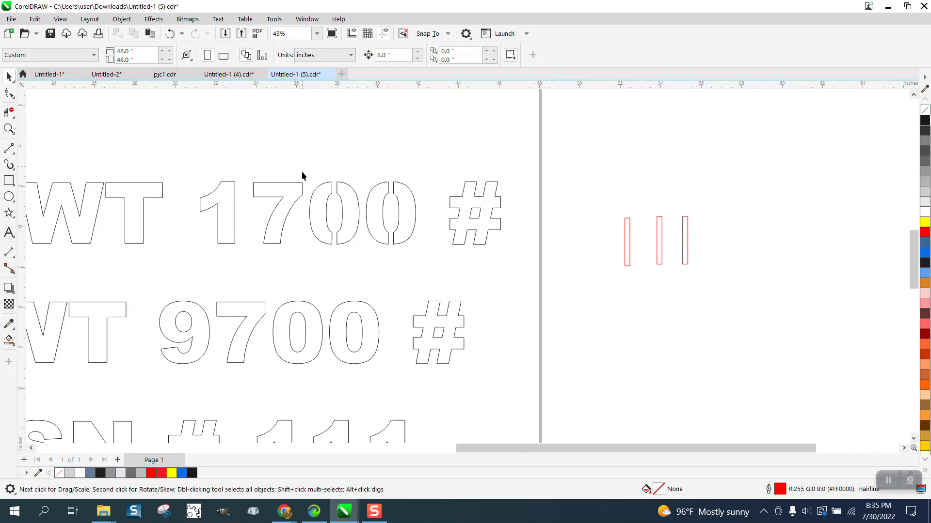
{"action": "left_click_drag", "start_coordinate": [302, 170], "coordinate": [454, 269]}
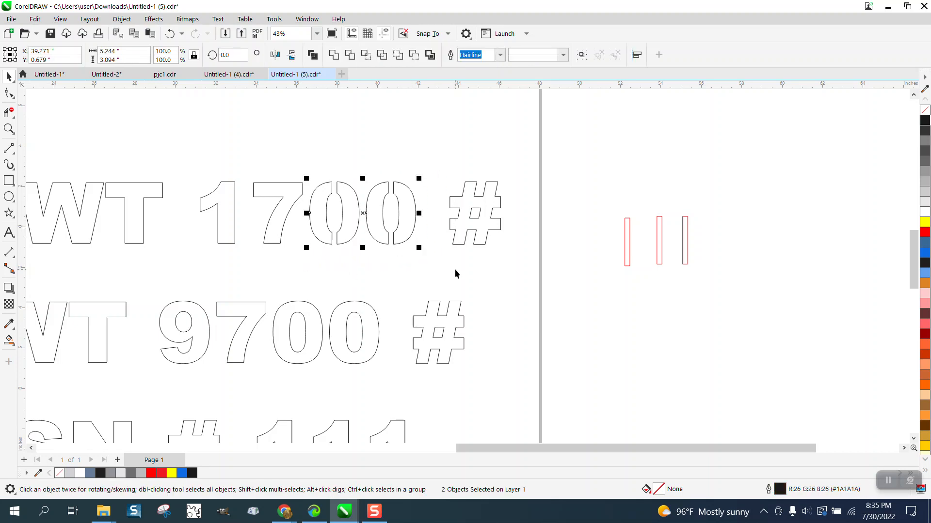
{"action": "key", "text": "ctrl+g"}
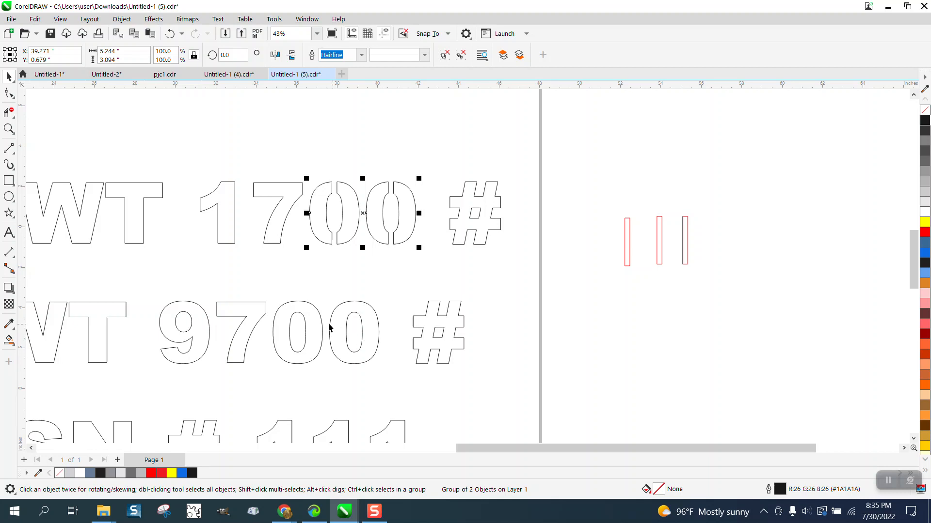
Group the two 0s of 9700, frame them with a rectangle of their exact size, and shift that frame 8 inches sideways
{"action": "left_click_drag", "start_coordinate": [268, 287], "coordinate": [406, 381]}
{"action": "key", "text": "ctrl+g"}
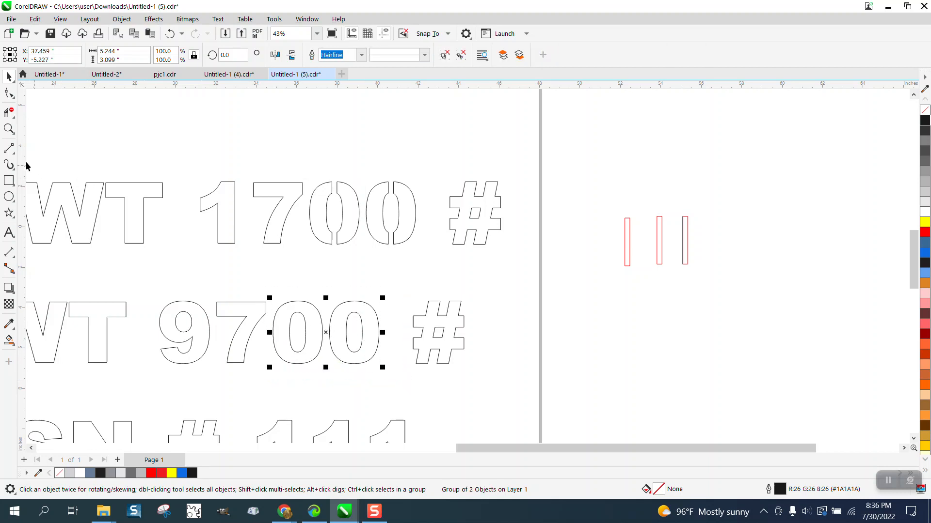
{"action": "double_click", "coordinate": [8, 180]}
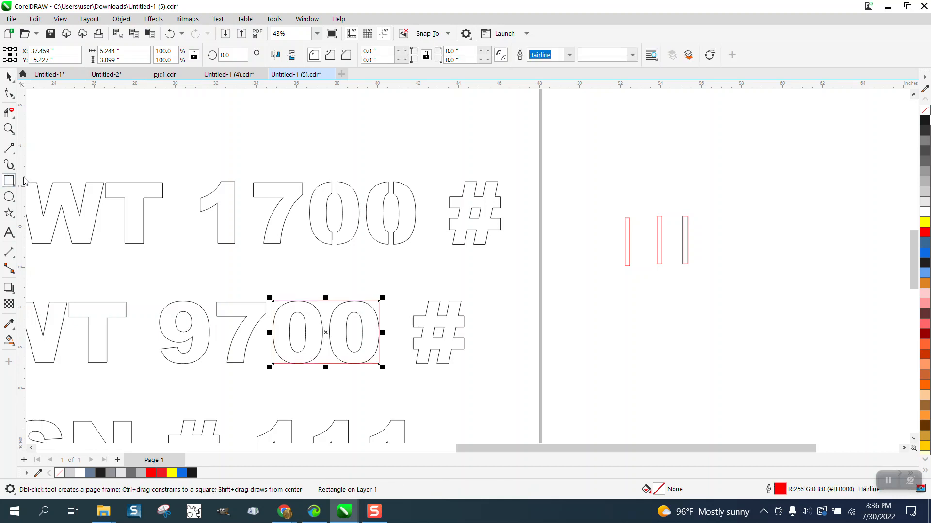
{"action": "key", "text": "Right"}
{"action": "left_click", "coordinate": [8, 76]}
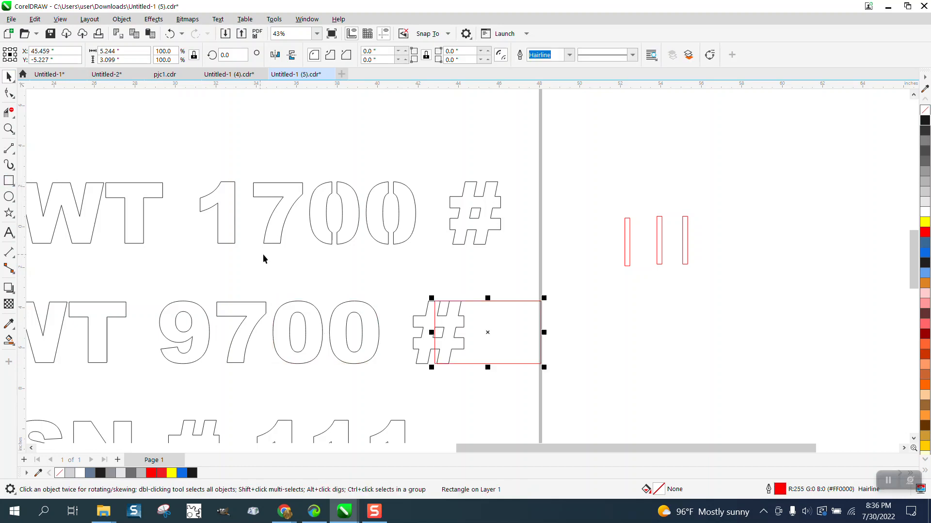
Delete the grouped 0s of 9700 and move the frame back 8 inches into their place
{"action": "left_click_drag", "start_coordinate": [265, 283], "coordinate": [395, 377]}
{"action": "key", "text": "Delete"}
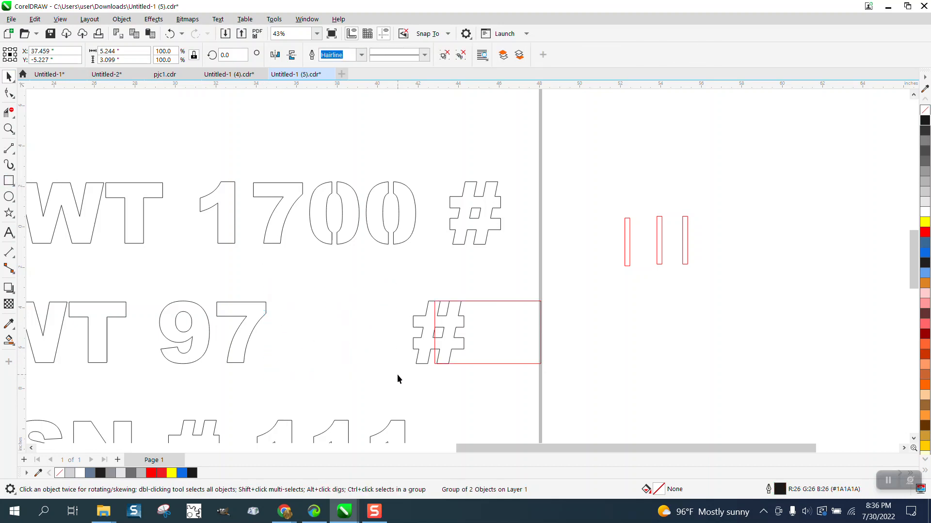
{"action": "left_click", "coordinate": [479, 365]}
{"action": "key", "text": "Left"}
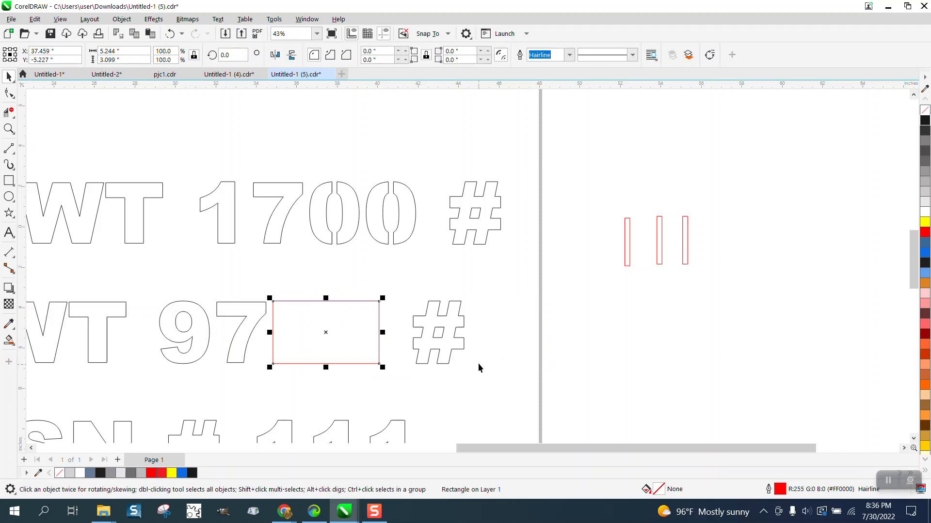
Center a copy of the split 00 pair in the placeholder rectangle after 97, and delete the placeholder
{"action": "left_click", "coordinate": [377, 241]}
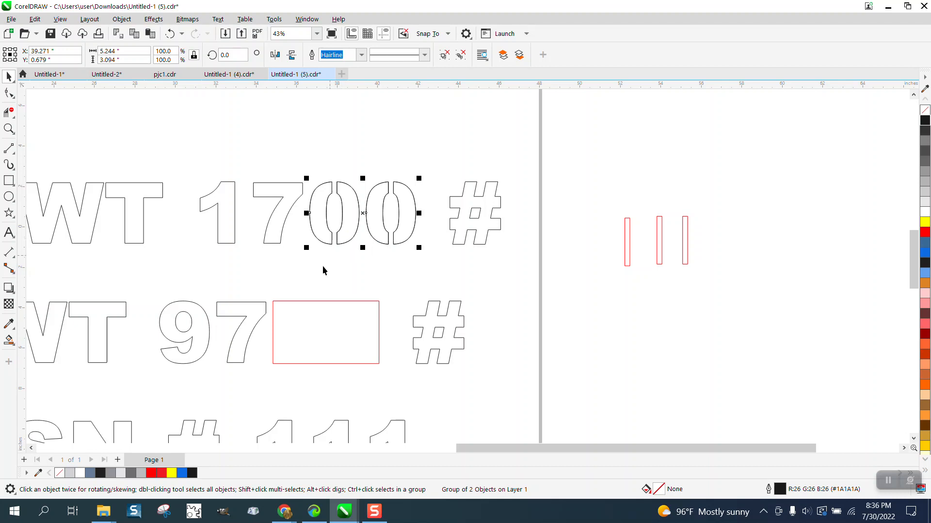
{"action": "left_click", "coordinate": [324, 318], "text": "shift"}
{"action": "key", "text": "e"}
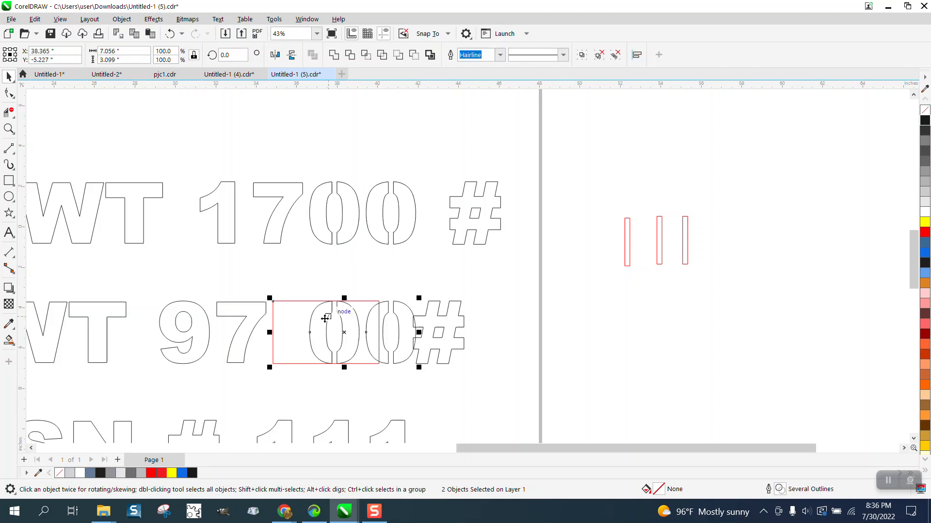
{"action": "key", "text": "c"}
{"action": "key", "text": "Escape"}
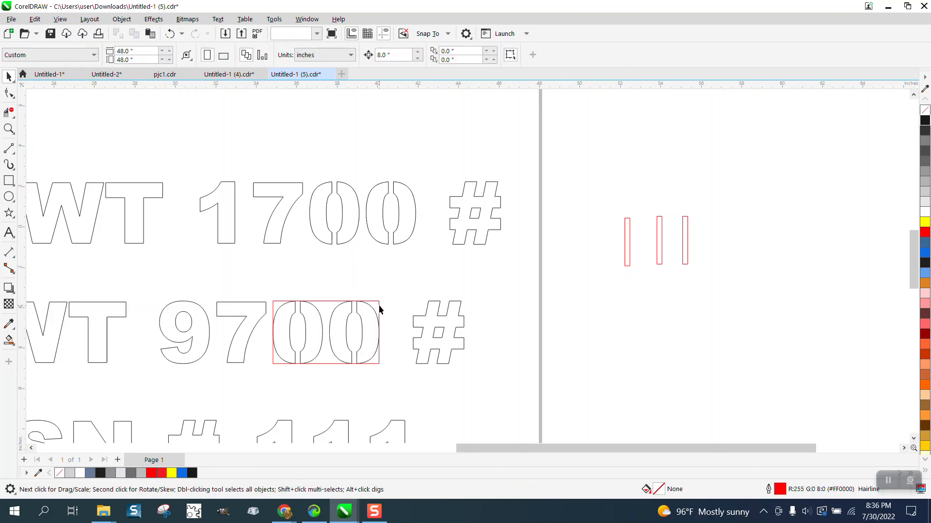
{"action": "left_click", "coordinate": [379, 310]}
{"action": "key", "text": "Delete"}
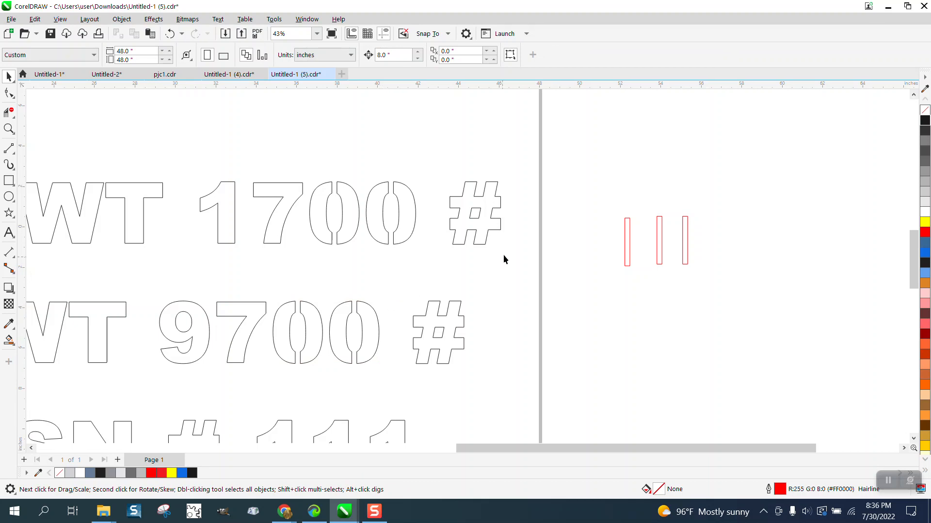
Snap a 0.25-inch bridge rectangle to the upper corner of the 1700 line's # and rotate it about that corner to match the slant
{"action": "left_click_drag", "start_coordinate": [630, 248], "coordinate": [519, 228]}
{"action": "left_click", "coordinate": [9, 129]}
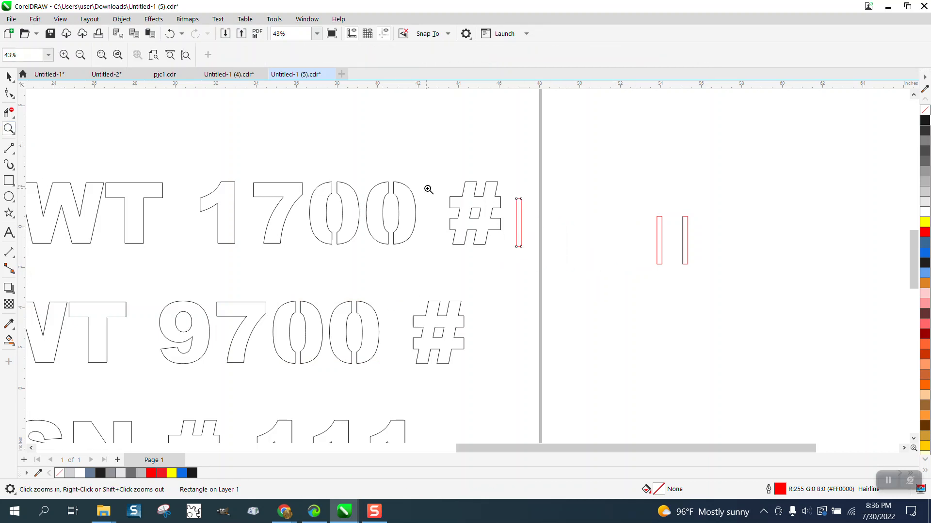
{"action": "left_click_drag", "start_coordinate": [433, 175], "coordinate": [602, 283]}
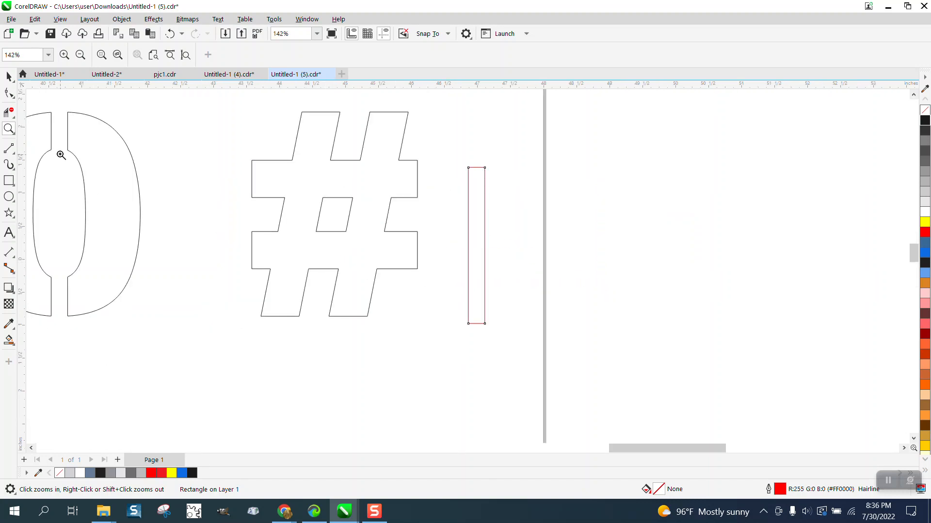
{"action": "left_click", "coordinate": [9, 76]}
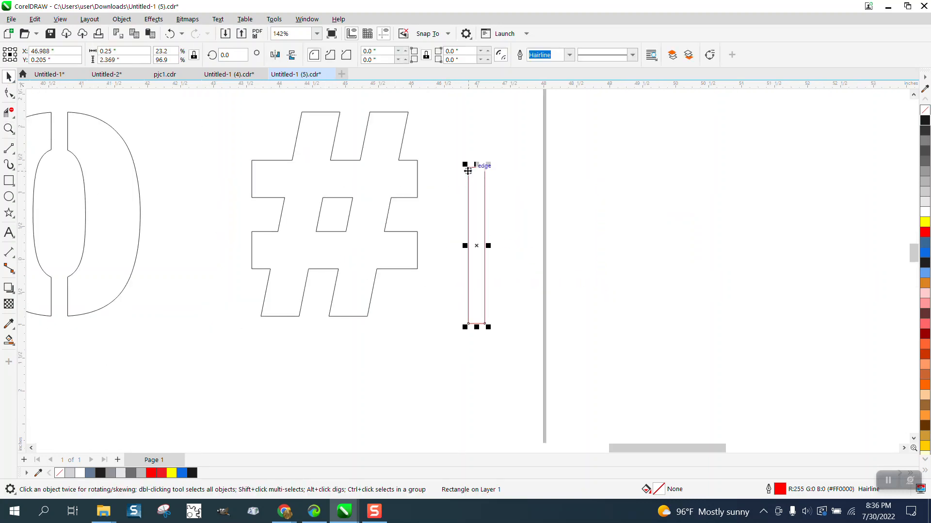
{"action": "mouse_move", "coordinate": [467, 169]}
{"action": "left_mouse_down"}
{"action": "mouse_move", "coordinate": [429, 147]}
{"action": "mouse_move", "coordinate": [410, 119]}
{"action": "mouse_move", "coordinate": [438, 135]}
{"action": "mouse_move", "coordinate": [408, 113]}
{"action": "left_mouse_up"}
{"action": "left_click", "coordinate": [409, 113]}
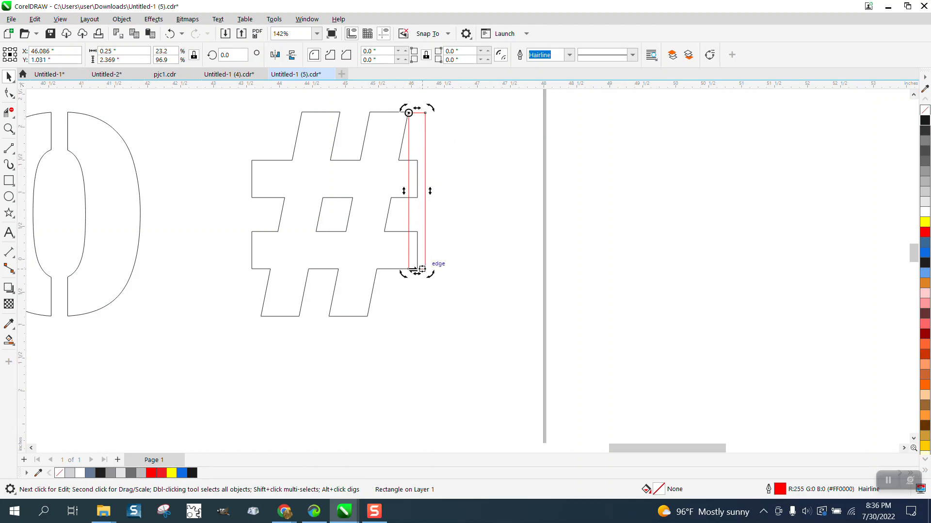
{"action": "left_click_drag", "start_coordinate": [429, 274], "coordinate": [395, 274]}
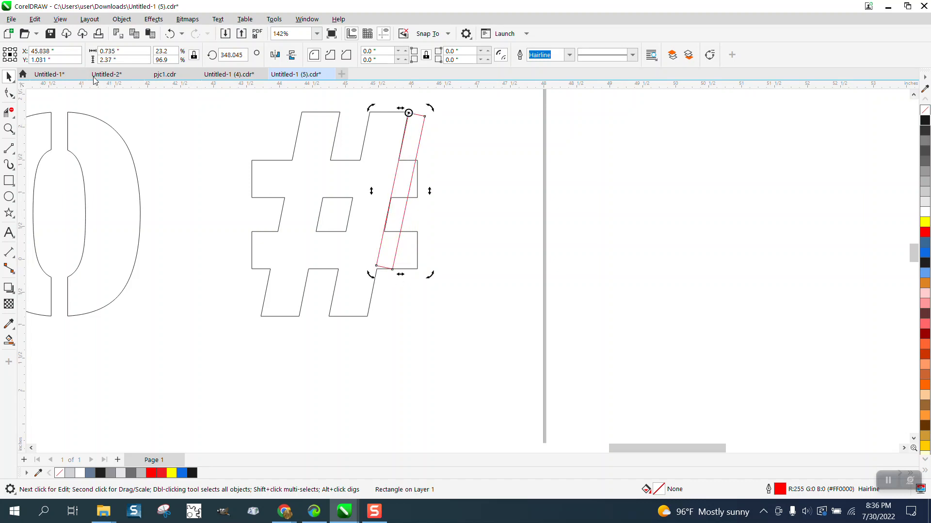
{"action": "left_click", "coordinate": [457, 160]}
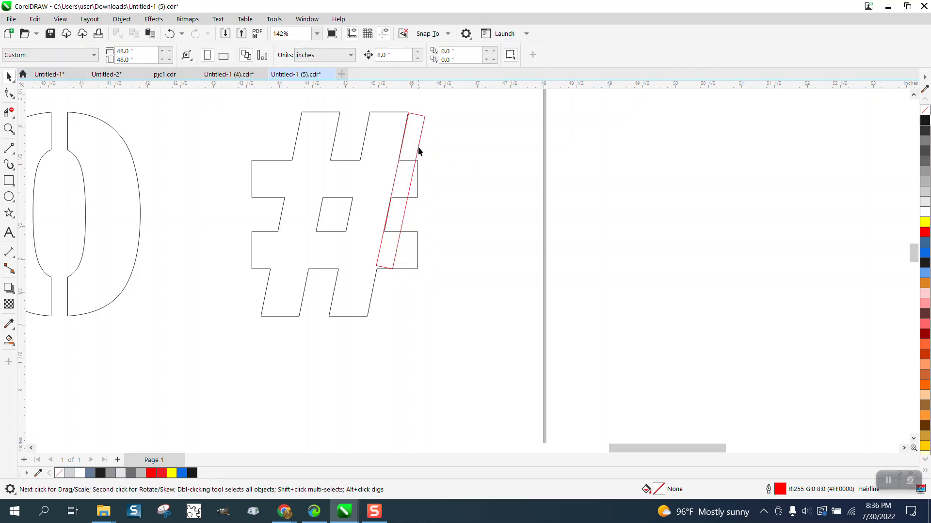
Place the slanted rectangle across the enclosed center of the 1700 line's # and cut it out with Back minus front
{"action": "left_click_drag", "start_coordinate": [418, 150], "coordinate": [353, 181]}
{"action": "scroll", "coordinate": [369, 185], "scroll_direction": "down", "scroll_amount": 3}
{"action": "left_click_drag", "start_coordinate": [253, 111], "coordinate": [464, 327]}
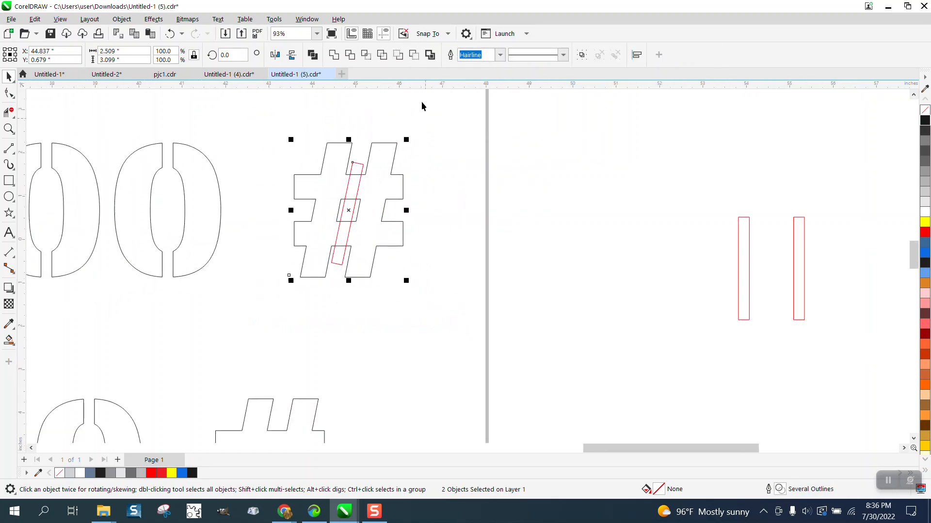
{"action": "left_click", "coordinate": [396, 56]}
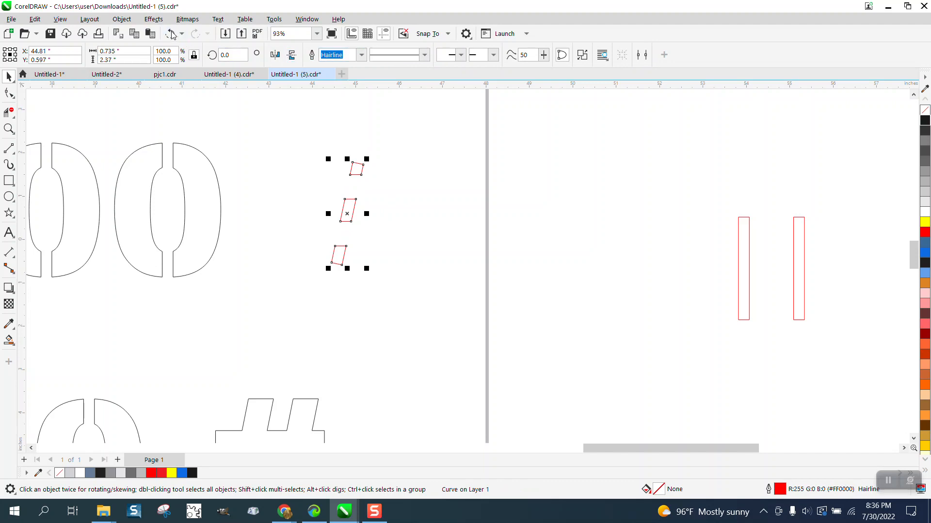
{"action": "left_click", "coordinate": [170, 34]}
{"action": "left_click", "coordinate": [415, 56]}
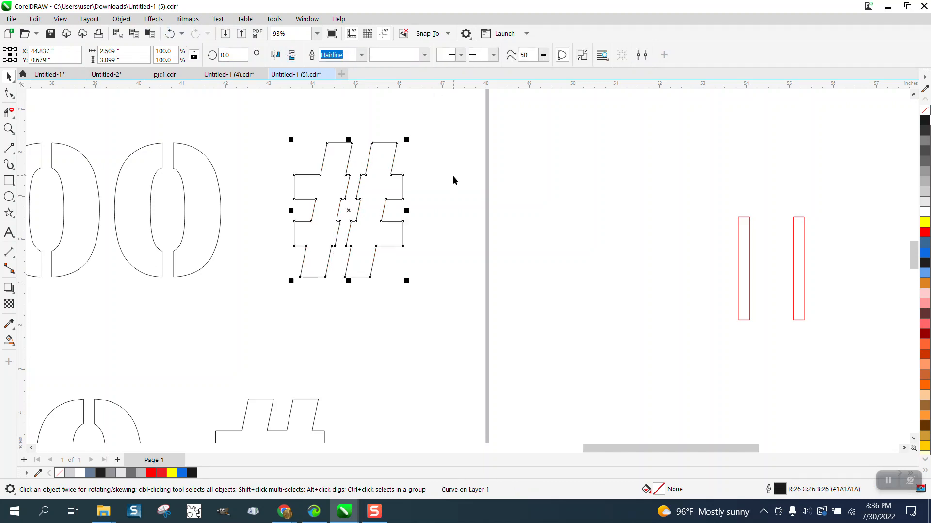
Frame the # after 9700 with a rectangle of its exact size and shift the frame 8 inches aside
{"action": "scroll", "coordinate": [444, 187], "scroll_direction": "down", "scroll_amount": 3}
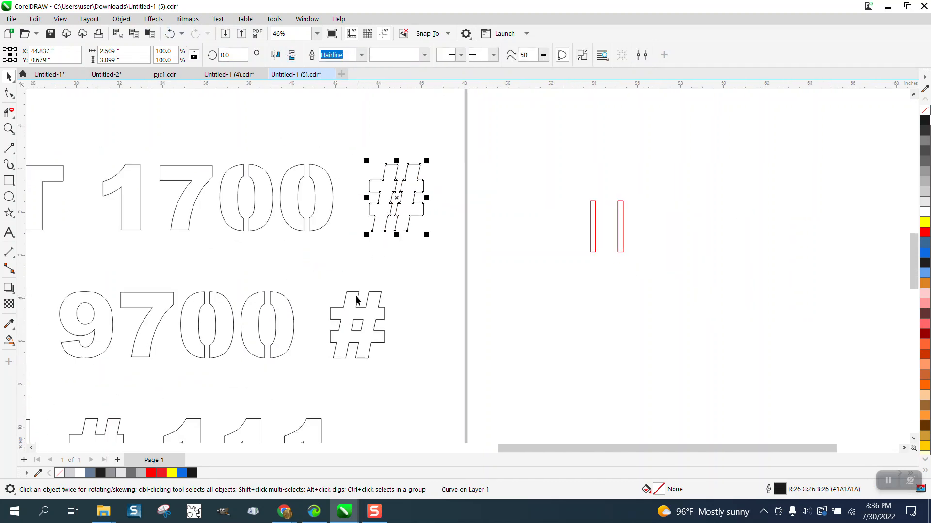
{"action": "left_click", "coordinate": [369, 323]}
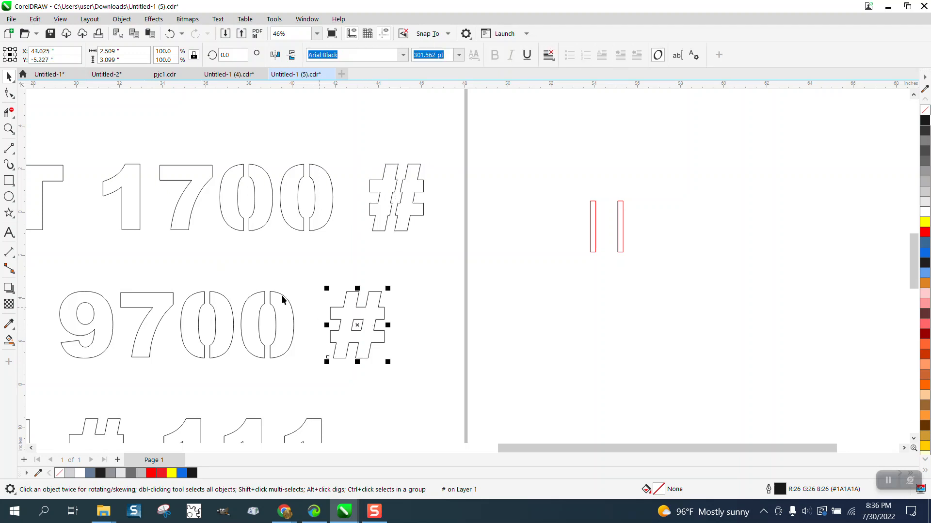
{"action": "left_click", "coordinate": [9, 180]}
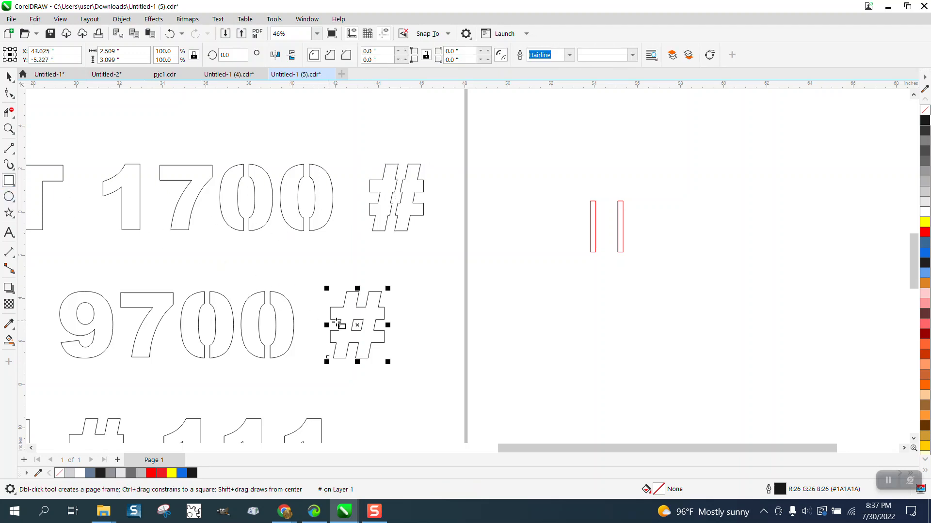
{"action": "double_click", "coordinate": [11, 180], "text": "shift"}
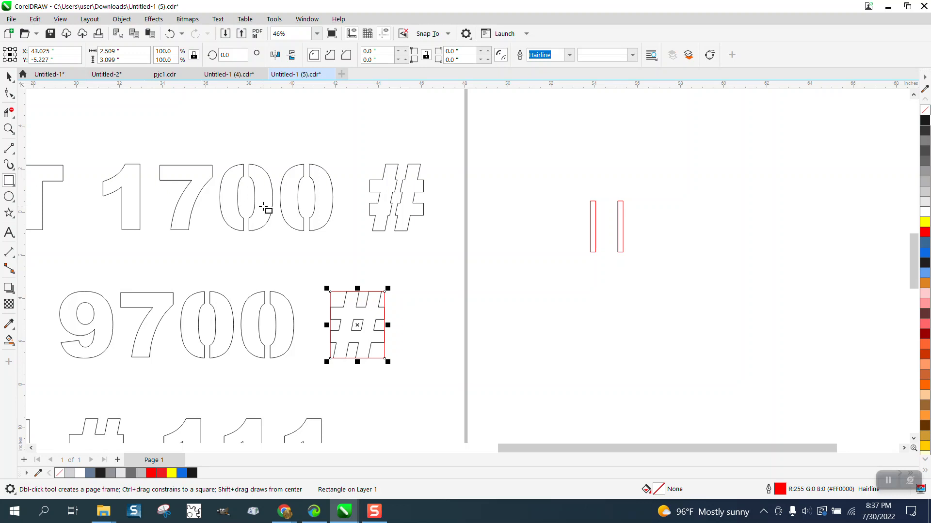
{"action": "key", "text": "Right"}
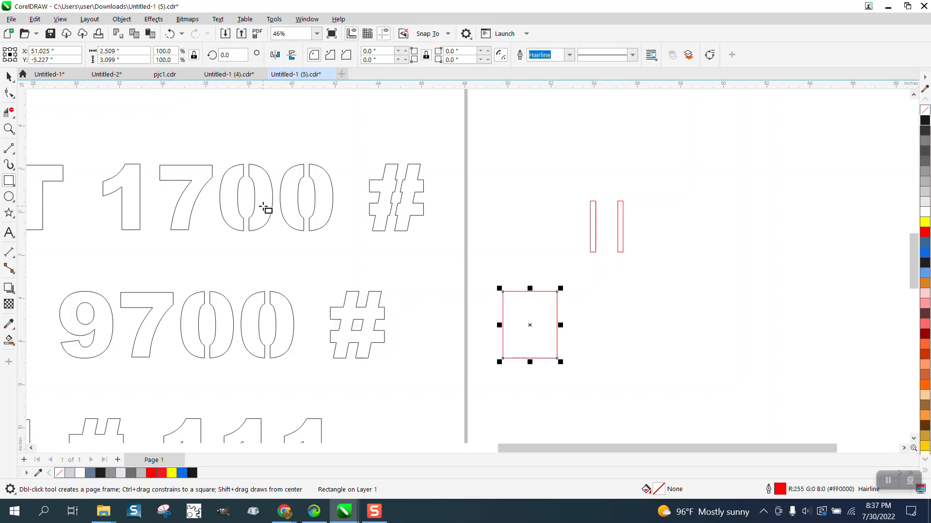
{"action": "left_click", "coordinate": [9, 77]}
Delete the # after 9700 and return the frame 8 inches to take its place
{"action": "left_click", "coordinate": [372, 308]}
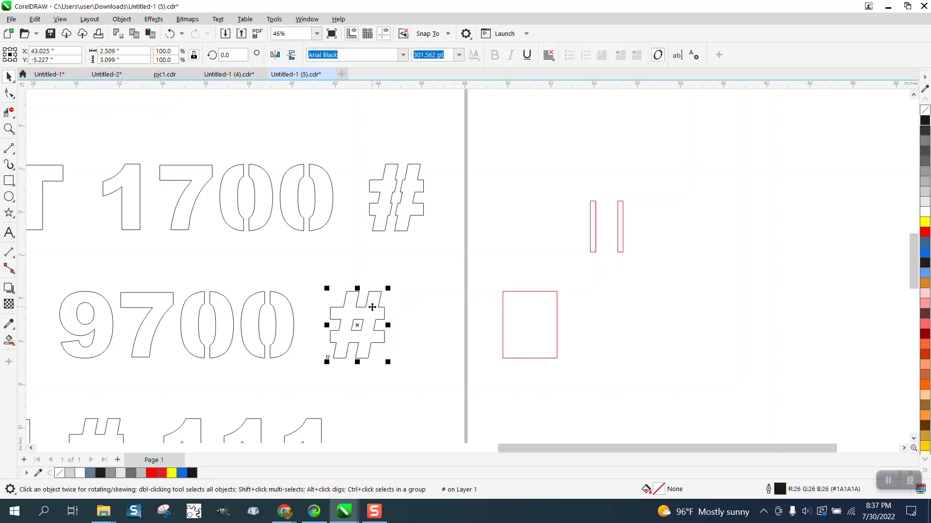
{"action": "key", "text": "Delete"}
{"action": "left_click", "coordinate": [521, 359]}
{"action": "key", "text": "Left"}
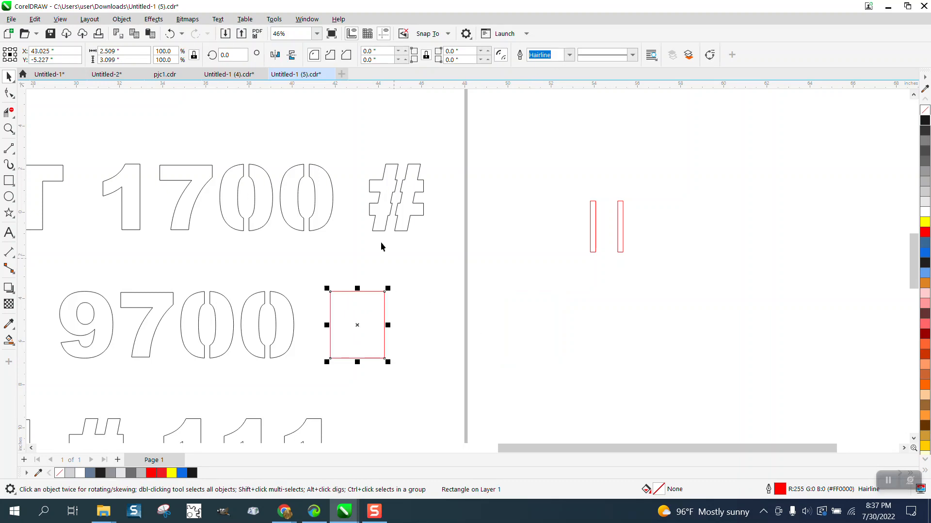
Center a copy of the split # in the placeholder rectangle after 9700, and delete the placeholder
{"action": "left_click", "coordinate": [377, 214]}
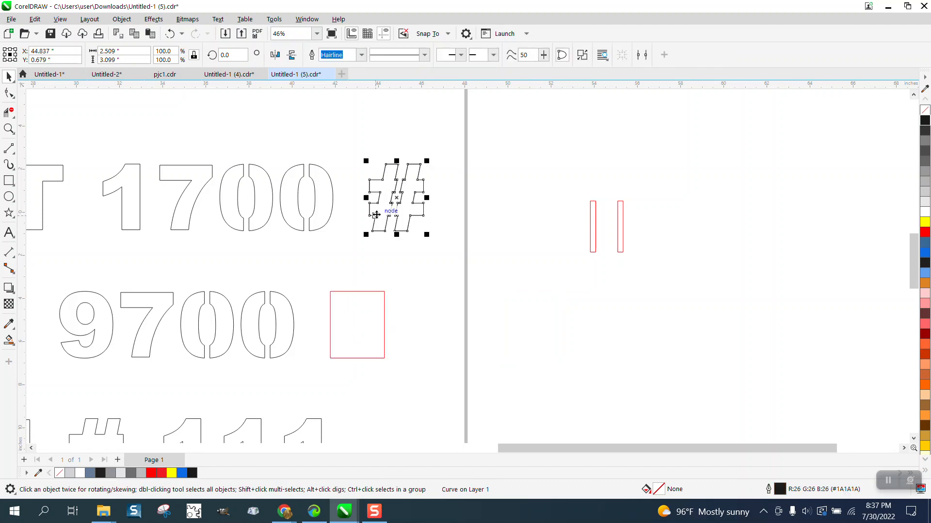
{"action": "left_click", "coordinate": [363, 303], "text": "shift"}
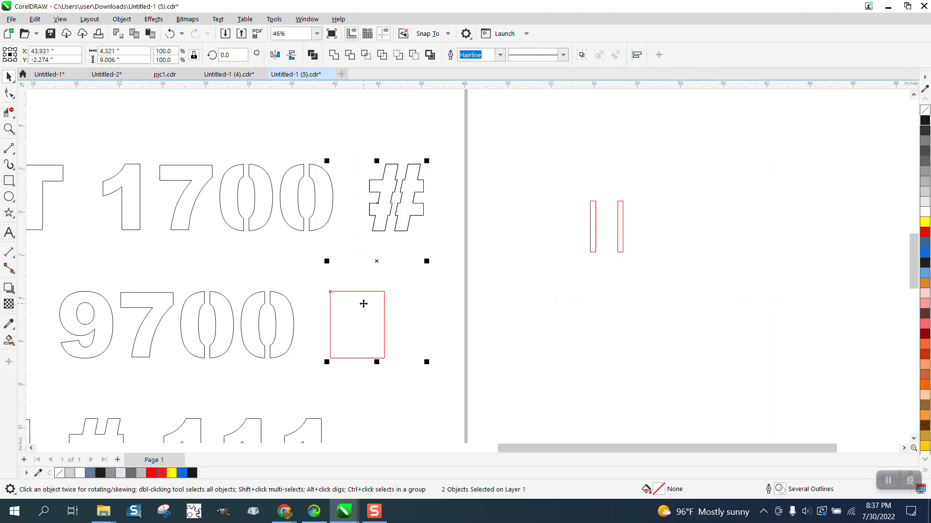
{"action": "key", "text": "e"}
{"action": "key", "text": "c"}
{"action": "left_click", "coordinate": [393, 309]}
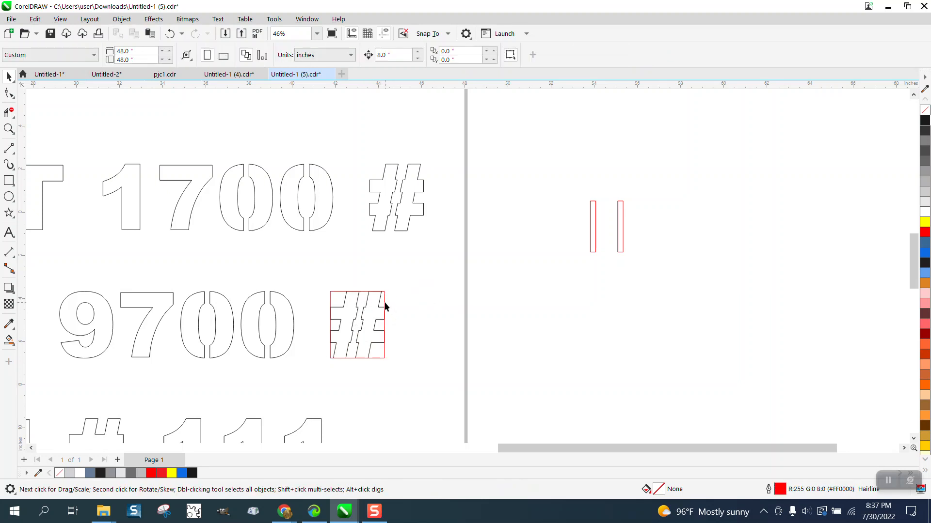
{"action": "left_click", "coordinate": [386, 305]}
{"action": "key", "text": "Delete"}
Convert the A of TARE from text to editable curves
{"action": "scroll", "coordinate": [386, 300], "scroll_direction": "down", "scroll_amount": 3}
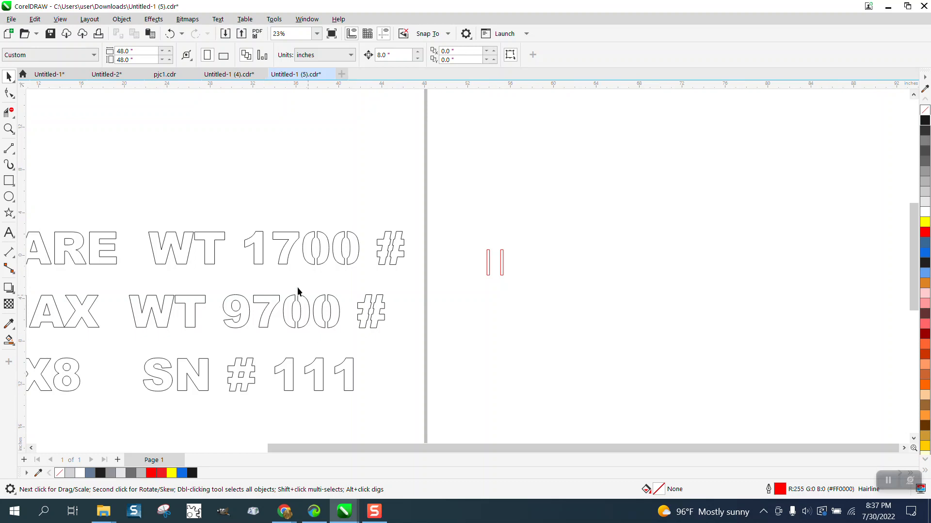
{"action": "scroll", "coordinate": [315, 352], "scroll_direction": "down", "scroll_amount": 1}
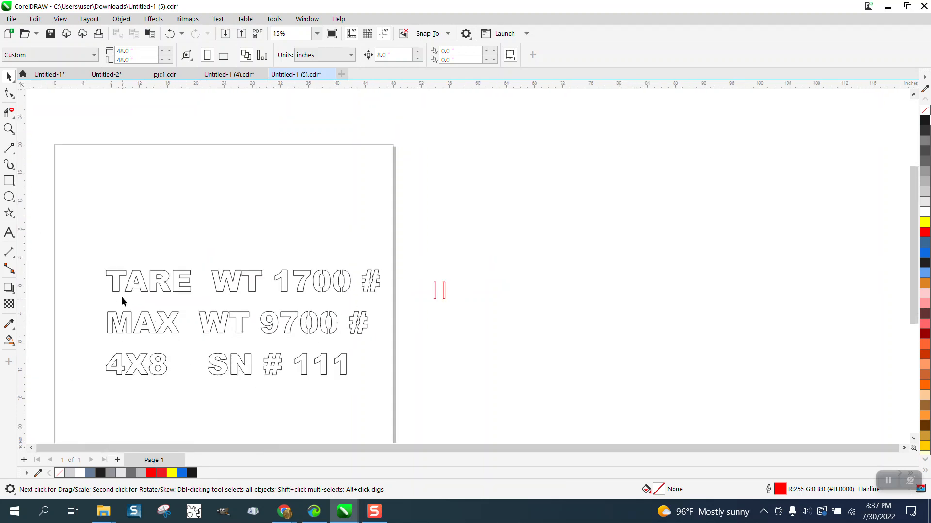
{"action": "left_click", "coordinate": [9, 129]}
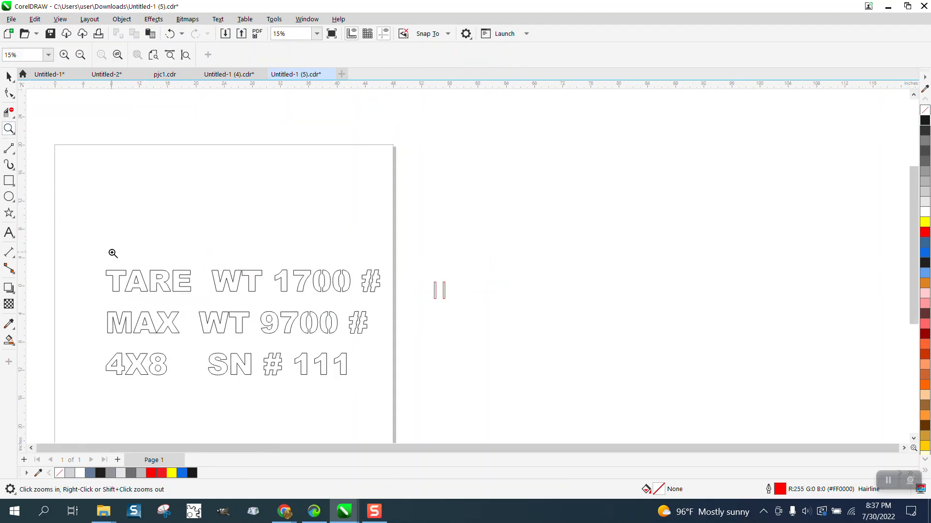
{"action": "left_click_drag", "start_coordinate": [92, 252], "coordinate": [243, 340]}
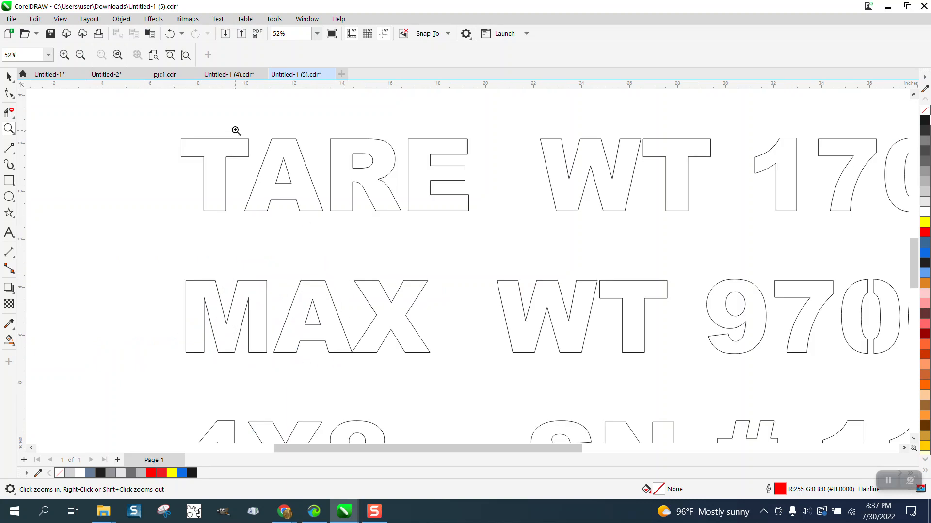
{"action": "left_click_drag", "start_coordinate": [236, 131], "coordinate": [382, 241]}
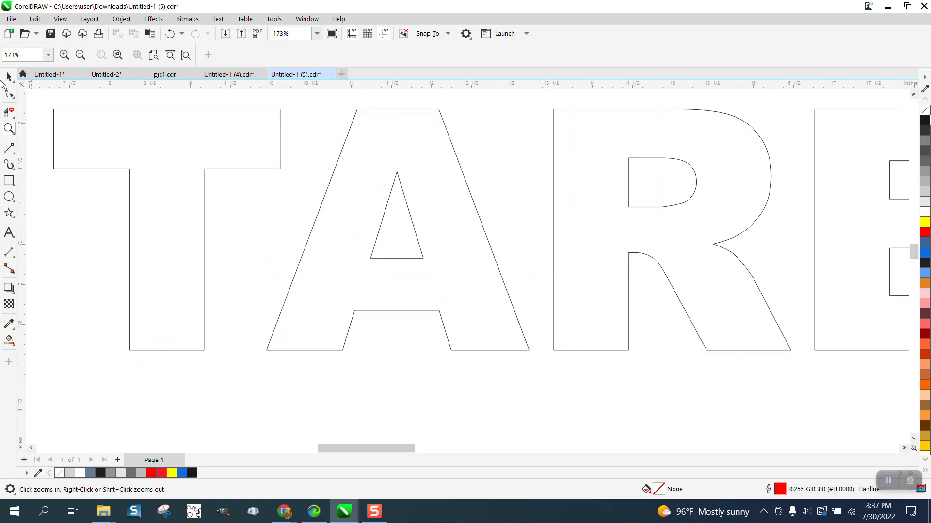
{"action": "left_click", "coordinate": [9, 93]}
{"action": "left_click", "coordinate": [408, 213]}
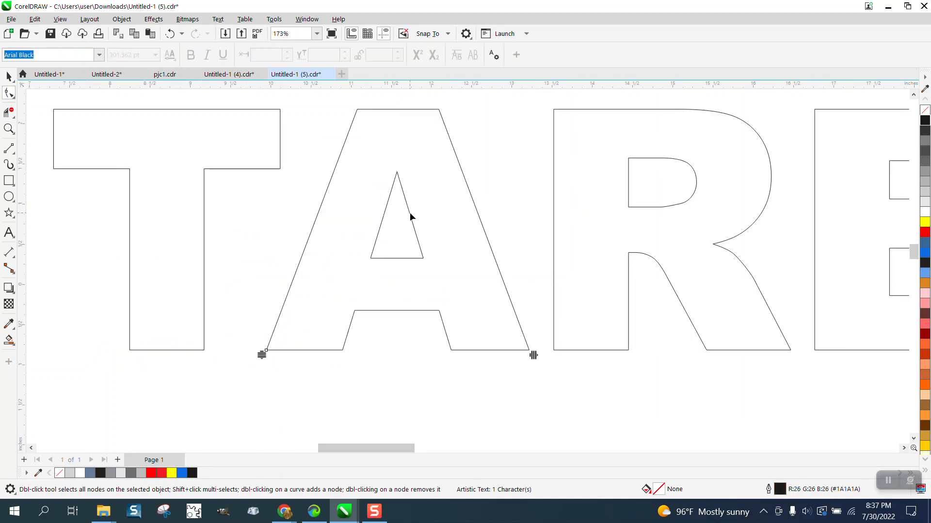
{"action": "left_click", "coordinate": [122, 19]}
{"action": "left_click", "coordinate": [165, 309]}
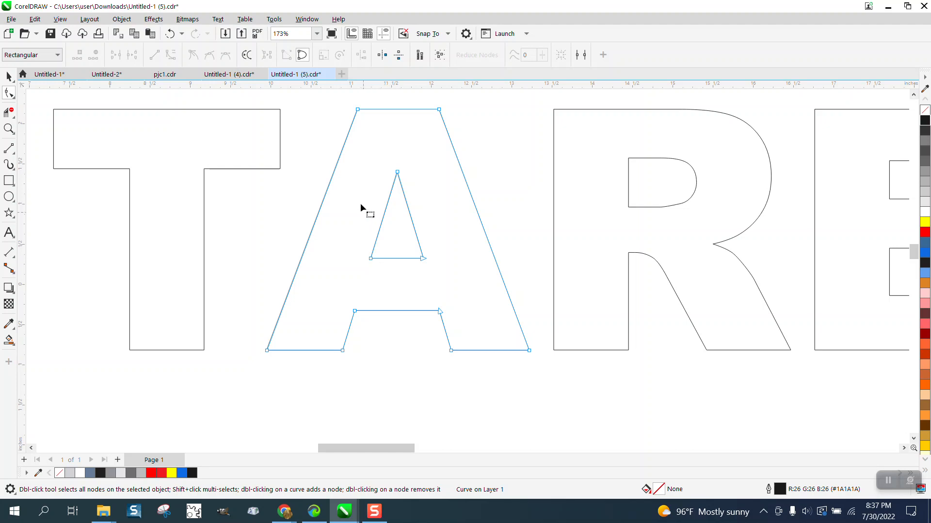
Add a test letter A in Arial, about 218 pt, to the left of TARE, with no fill and a black outline
{"action": "scroll", "coordinate": [360, 201], "scroll_direction": "down", "scroll_amount": 2}
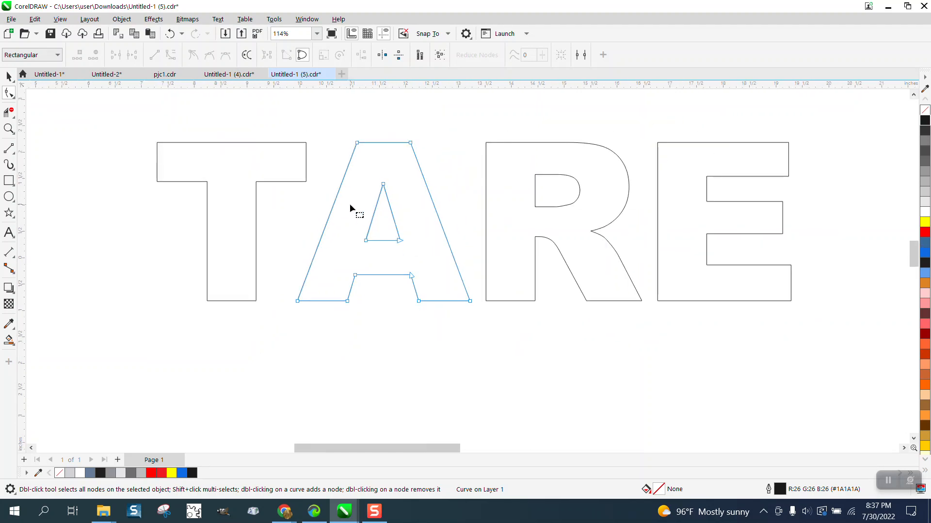
{"action": "scroll", "coordinate": [350, 203], "scroll_direction": "down", "scroll_amount": 2}
{"action": "left_click", "coordinate": [8, 234]}
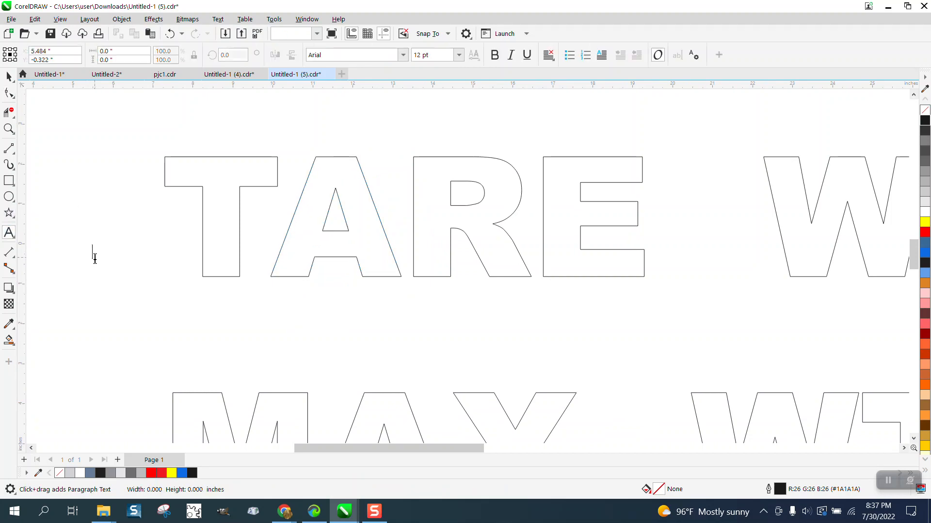
{"action": "type", "text": "A"}
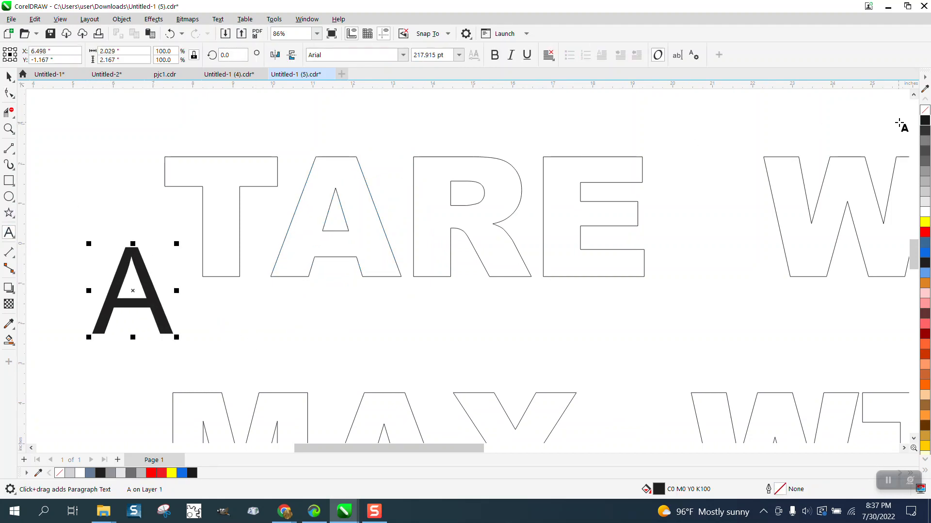
{"action": "left_click", "coordinate": [924, 122]}
{"action": "left_click", "coordinate": [924, 111]}
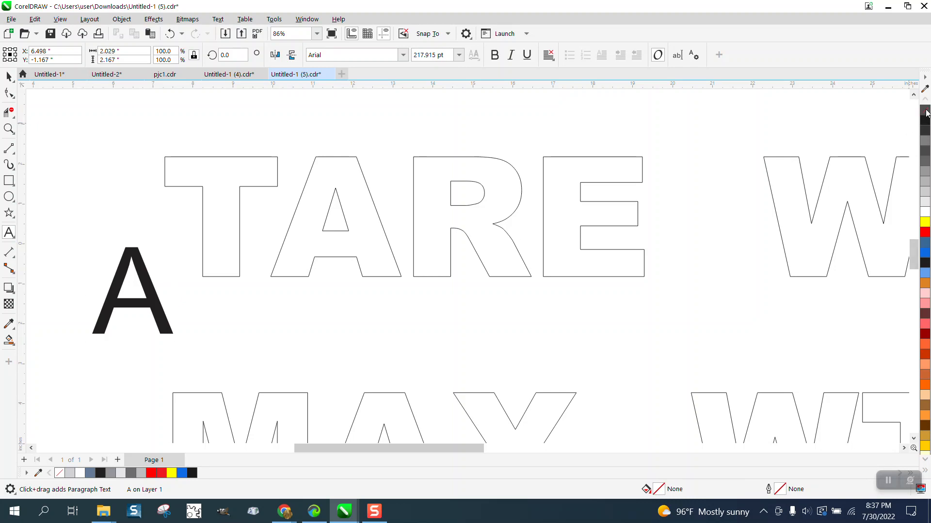
{"action": "left_click", "coordinate": [9, 77]}
{"action": "left_click", "coordinate": [92, 335]}
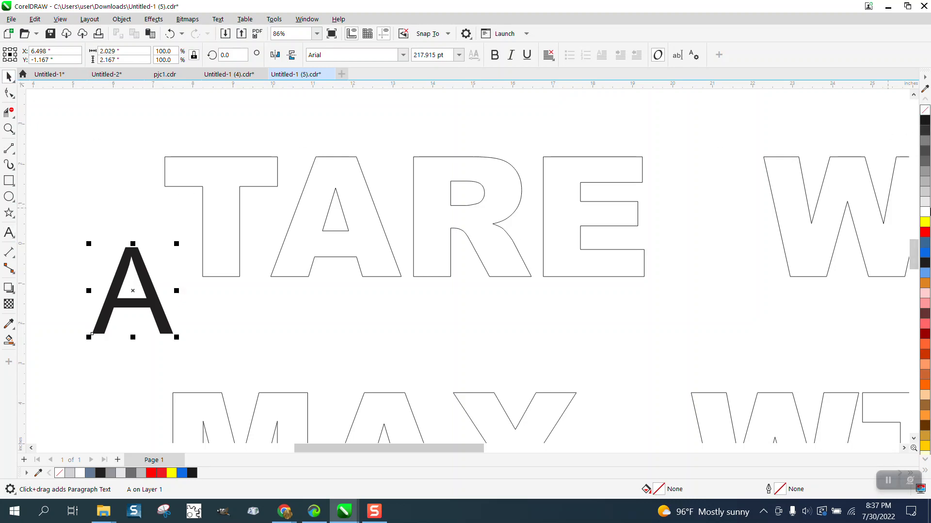
{"action": "left_click", "coordinate": [924, 111]}
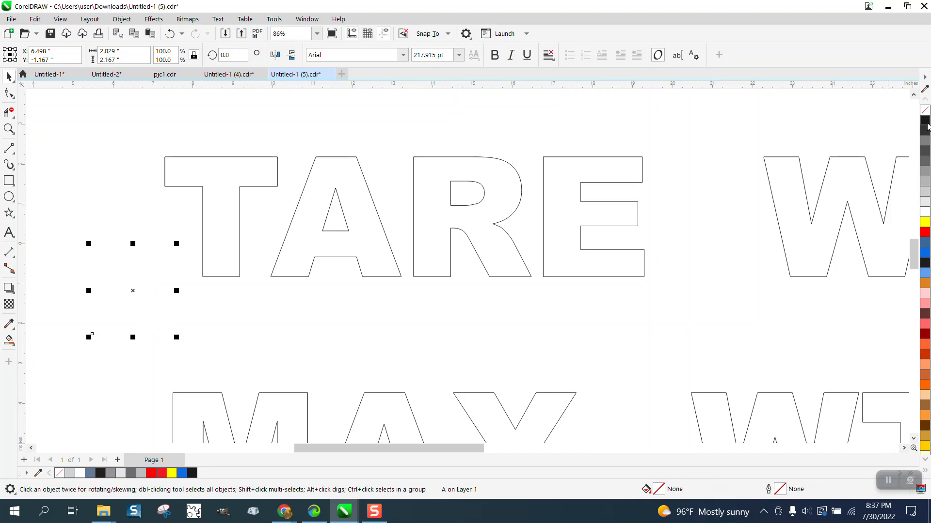
{"action": "right_click", "coordinate": [925, 123]}
Convert the test letter A to curves so its nodes can be edited
{"action": "left_click", "coordinate": [9, 129]}
{"action": "left_click_drag", "start_coordinate": [57, 224], "coordinate": [286, 356]}
{"action": "left_click", "coordinate": [10, 95]}
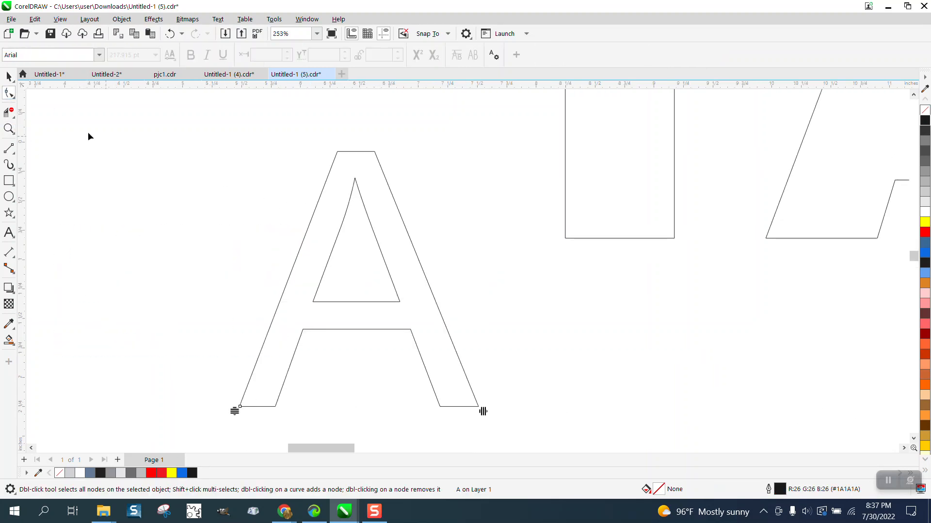
{"action": "left_click", "coordinate": [122, 18]}
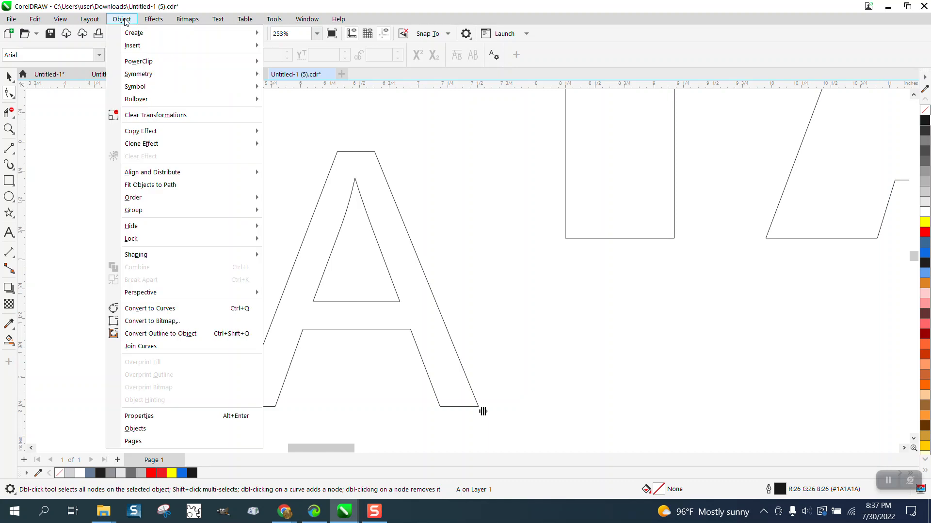
{"action": "left_click", "coordinate": [174, 310]}
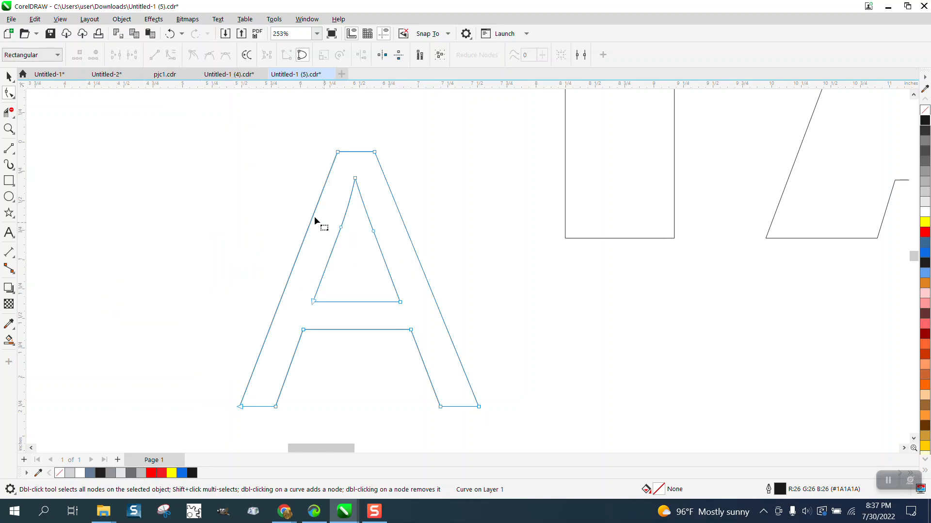
Remove the mid-side nodes of the test A's inner triangle and convert its sides to straight lines
{"action": "left_click_drag", "start_coordinate": [315, 221], "coordinate": [424, 246]}
{"action": "left_click_drag", "start_coordinate": [404, 298], "coordinate": [419, 311]}
{"action": "right_click", "coordinate": [402, 302]}
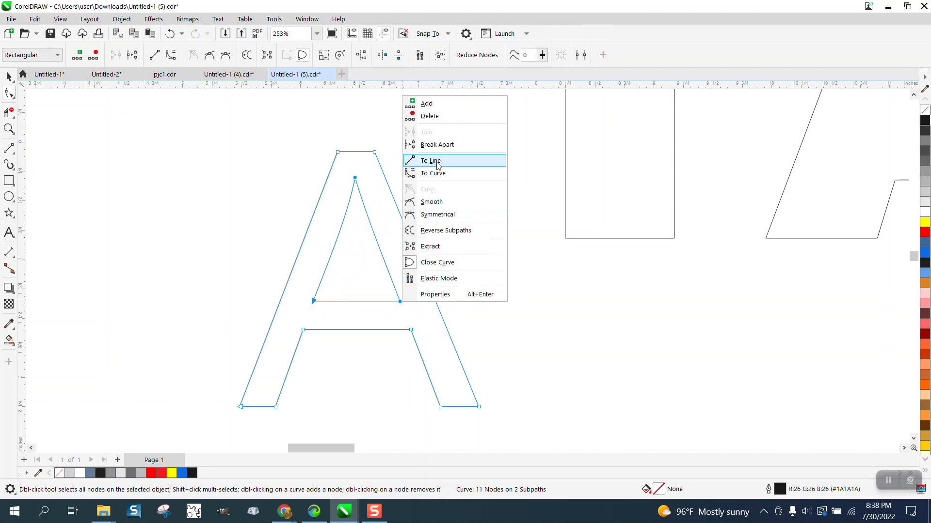
{"action": "left_click", "coordinate": [431, 160]}
Delete the test A's inner triangle and the rest of the test letter
{"action": "scroll", "coordinate": [297, 277], "scroll_direction": "down", "scroll_amount": 4}
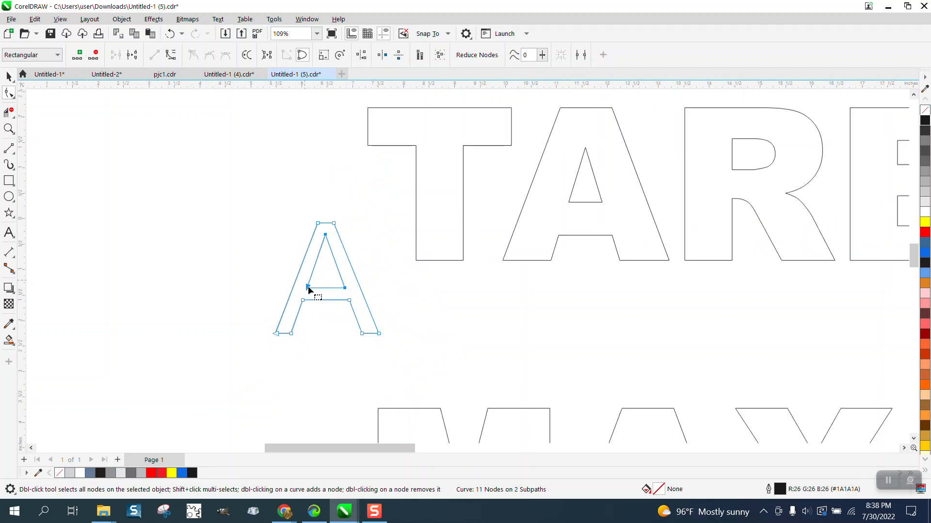
{"action": "key", "text": "Delete"}
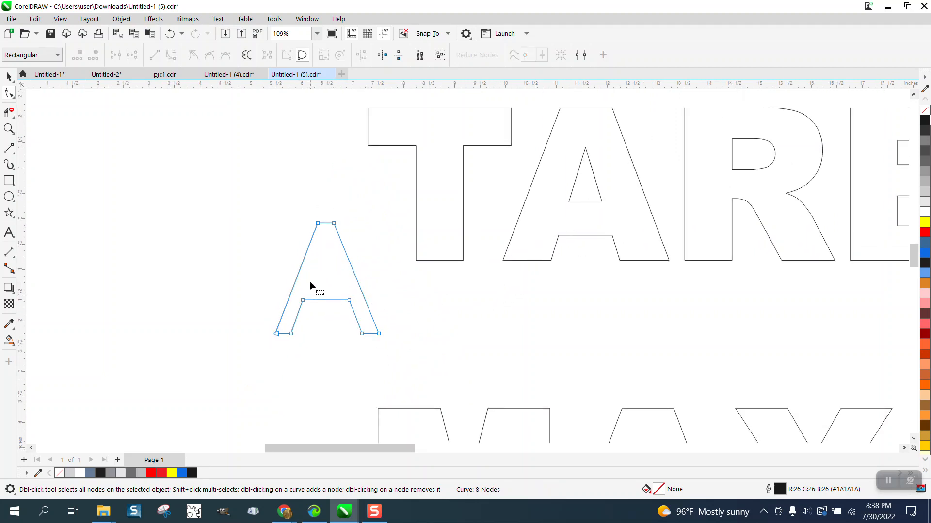
{"action": "left_click", "coordinate": [9, 76]}
{"action": "key", "text": "Delete"}
Move one of the 0.25-inch-wide red rectangles onto the A of TARE and center it on the letter
{"action": "scroll", "coordinate": [279, 247], "scroll_direction": "down", "scroll_amount": 1}
{"action": "scroll", "coordinate": [330, 265], "scroll_direction": "down", "scroll_amount": 5}
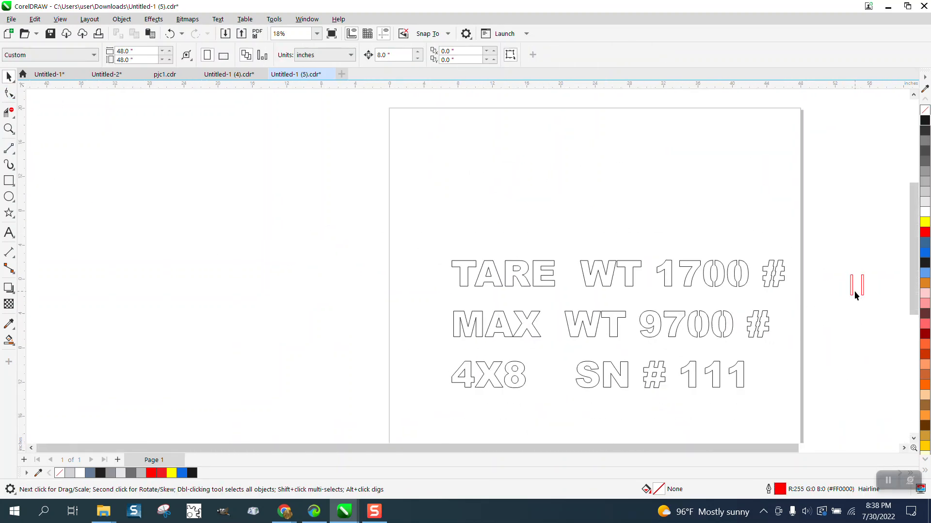
{"action": "left_click_drag", "start_coordinate": [847, 292], "coordinate": [490, 242]}
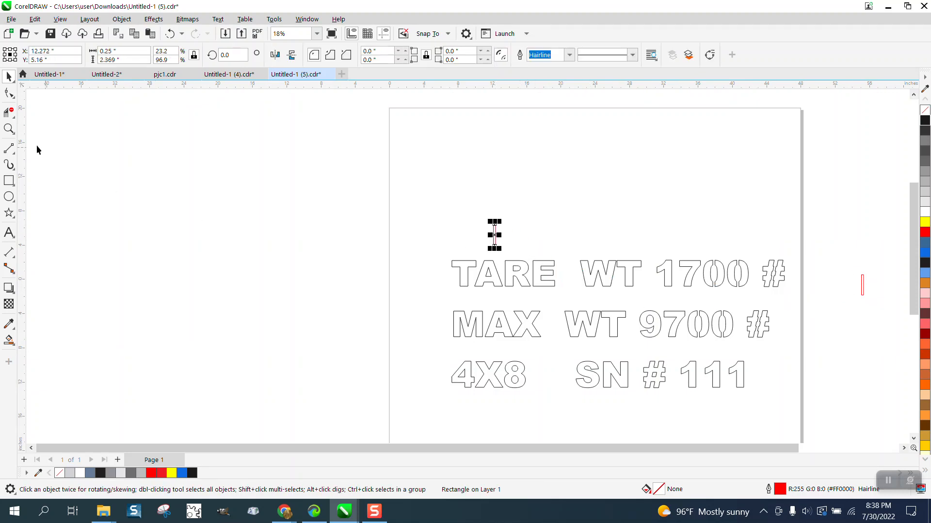
{"action": "left_click", "coordinate": [9, 129]}
{"action": "left_click_drag", "start_coordinate": [390, 207], "coordinate": [707, 331]}
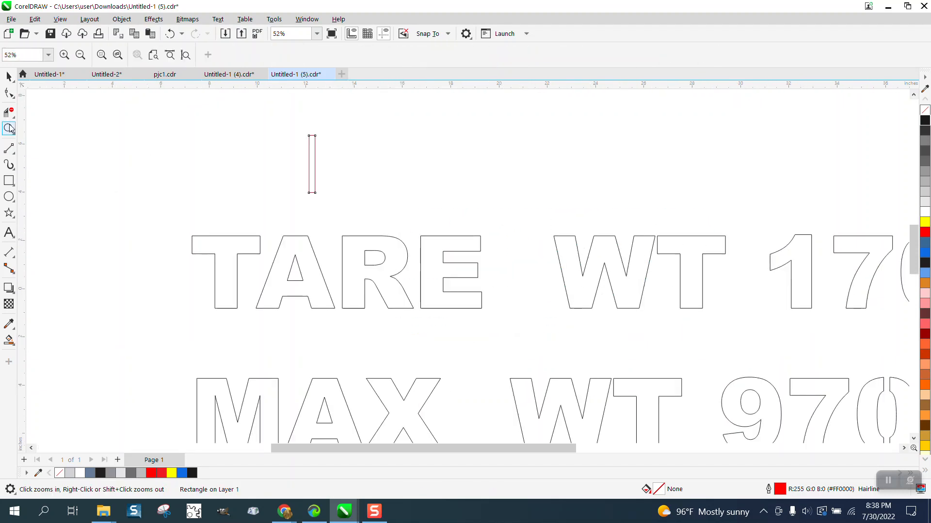
{"action": "left_click", "coordinate": [8, 77]}
{"action": "left_click", "coordinate": [131, 127]}
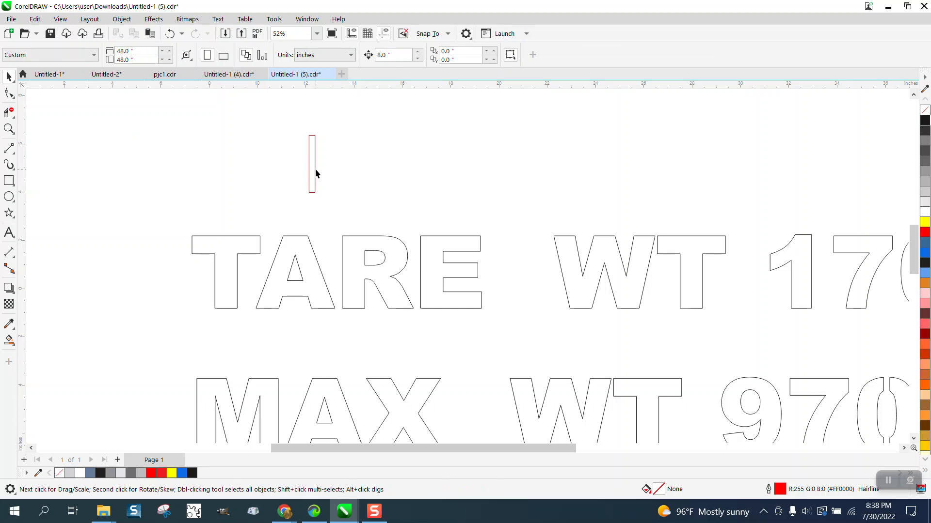
{"action": "left_click_drag", "start_coordinate": [316, 173], "coordinate": [300, 315]}
{"action": "left_click_drag", "start_coordinate": [238, 219], "coordinate": [361, 351]}
{"action": "key", "text": "e"}
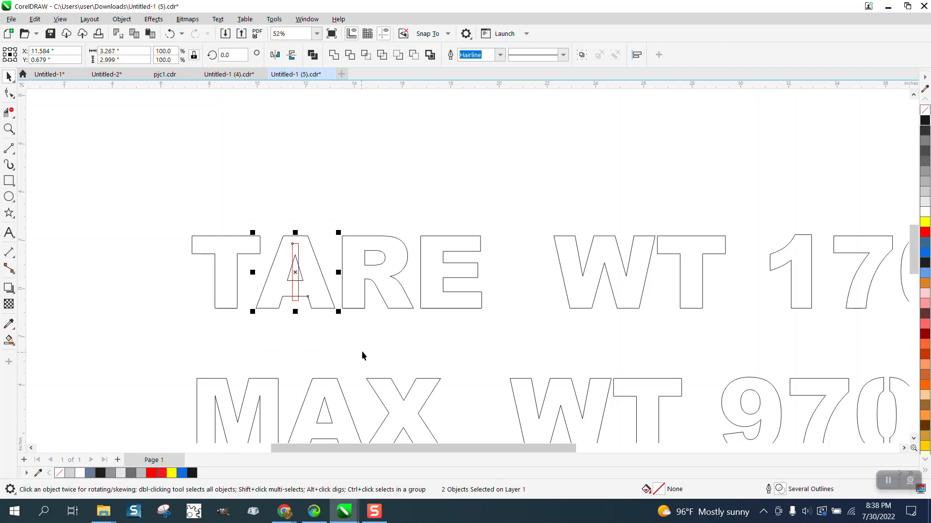
Lower the rectangle to run from the A's inner triangle past its crossbar and cut it out with Back minus front
{"action": "left_click", "coordinate": [346, 215]}
{"action": "left_click", "coordinate": [295, 279]}
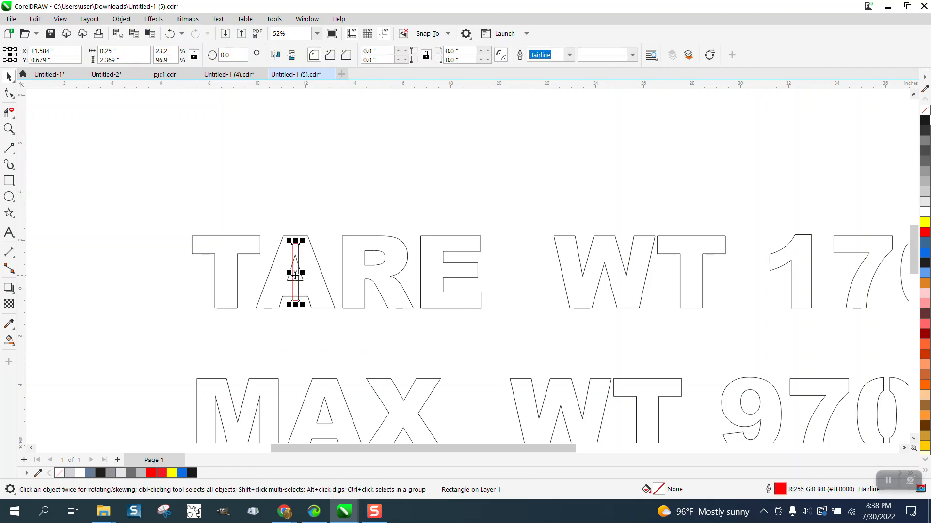
{"action": "left_click_drag", "start_coordinate": [295, 275], "coordinate": [295, 304]}
{"action": "left_click_drag", "start_coordinate": [244, 219], "coordinate": [353, 357]}
{"action": "left_click", "coordinate": [398, 54]}
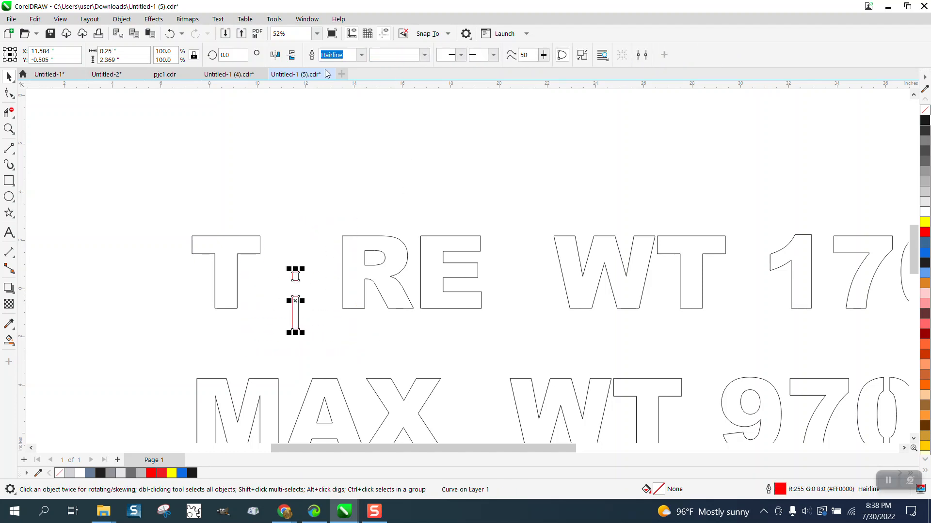
{"action": "left_click", "coordinate": [169, 33]}
{"action": "left_click", "coordinate": [414, 55]}
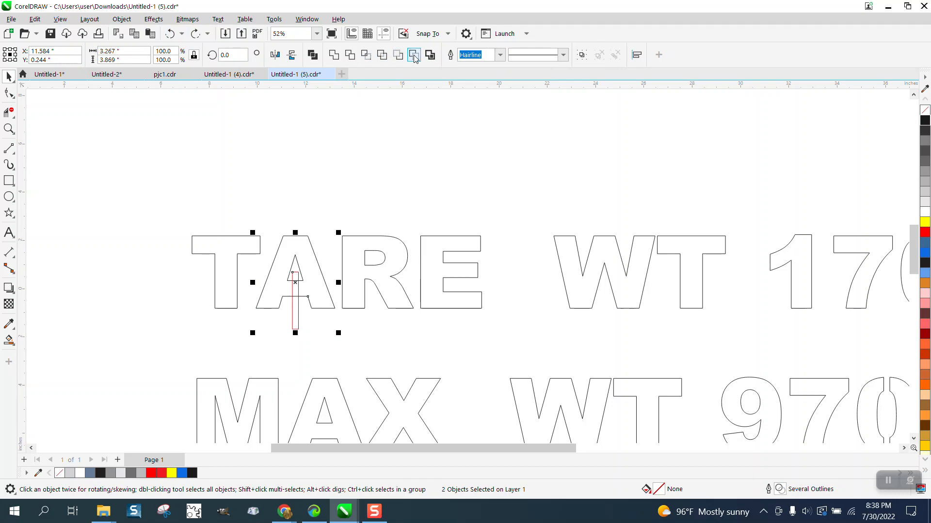
Move the remaining 0.25-inch-wide red rectangle to just above the R of TARE
{"action": "scroll", "coordinate": [468, 237], "scroll_direction": "down", "scroll_amount": 4}
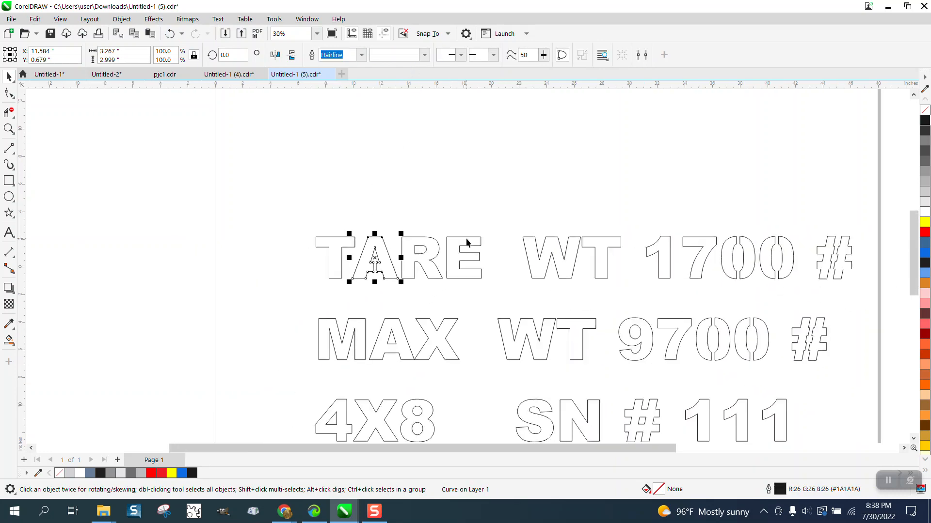
{"action": "left_click", "coordinate": [9, 77]}
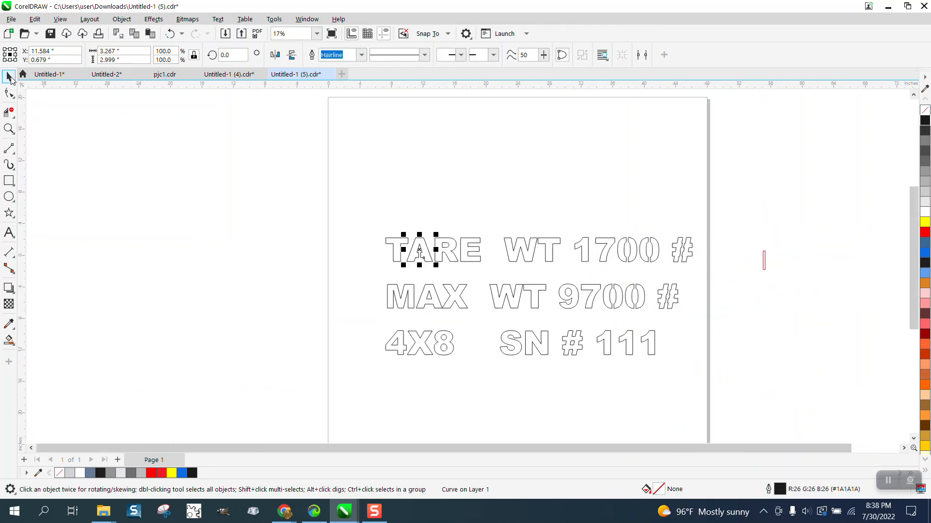
{"action": "left_click_drag", "start_coordinate": [764, 265], "coordinate": [451, 228]}
{"action": "left_click", "coordinate": [8, 128]}
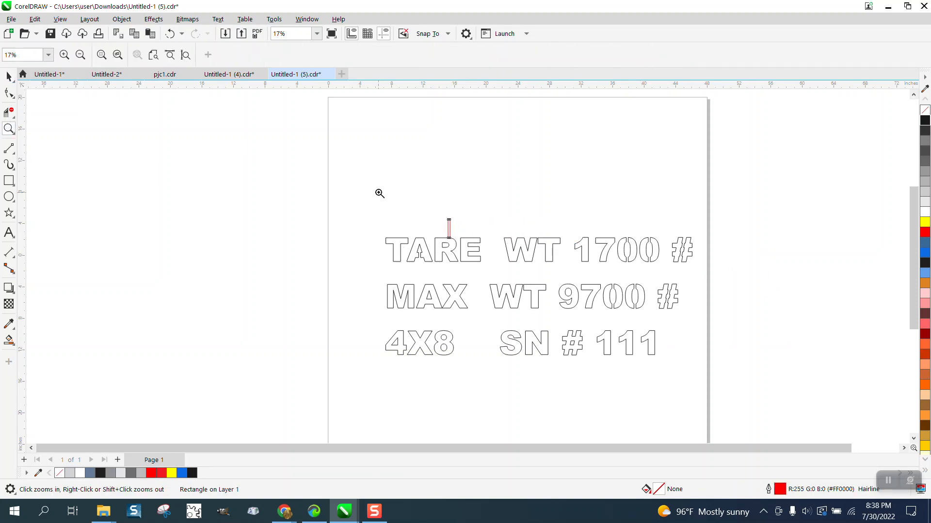
{"action": "left_click_drag", "start_coordinate": [378, 196], "coordinate": [546, 318]}
{"action": "left_click", "coordinate": [8, 77]}
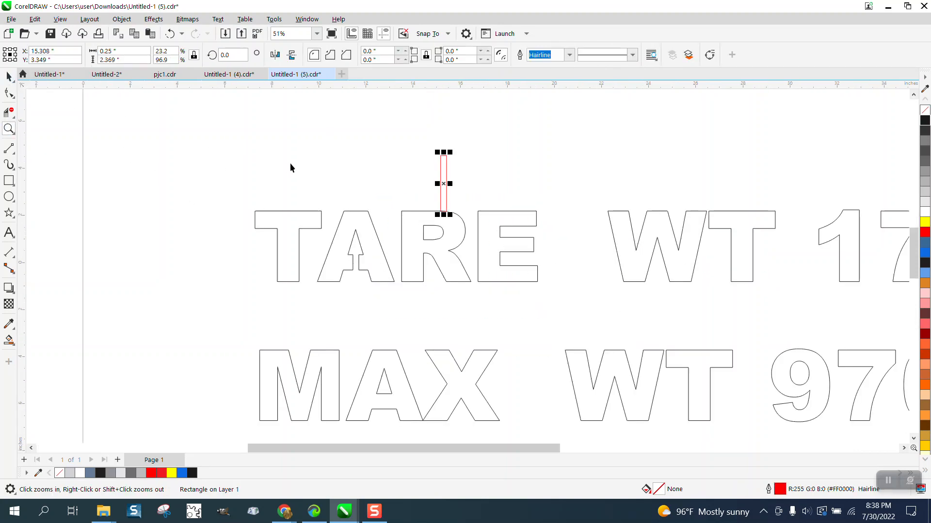
Place a copy of the R and its red rectangle to the left of TARE
{"action": "scroll", "coordinate": [414, 224], "scroll_direction": "down", "scroll_amount": 1}
{"action": "left_click_drag", "start_coordinate": [376, 152], "coordinate": [472, 290]}
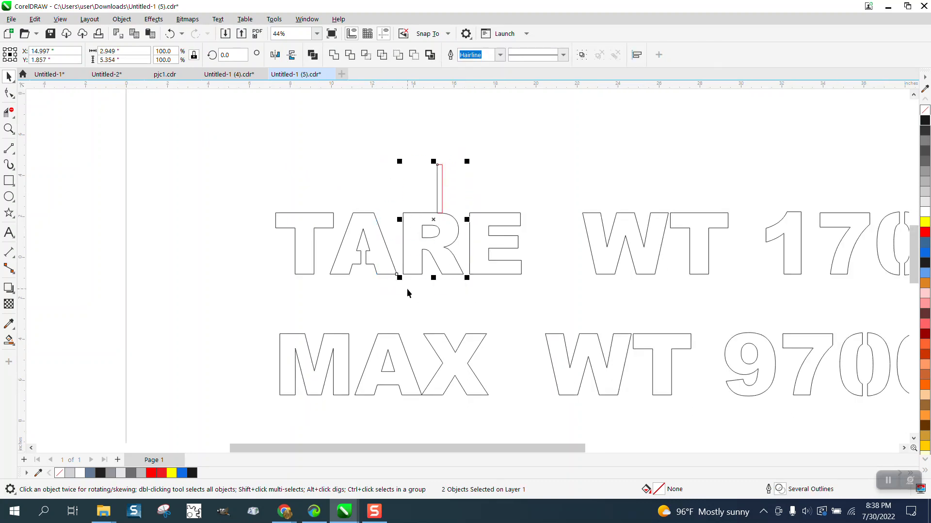
{"action": "left_click_drag", "start_coordinate": [428, 223], "coordinate": [205, 213]}
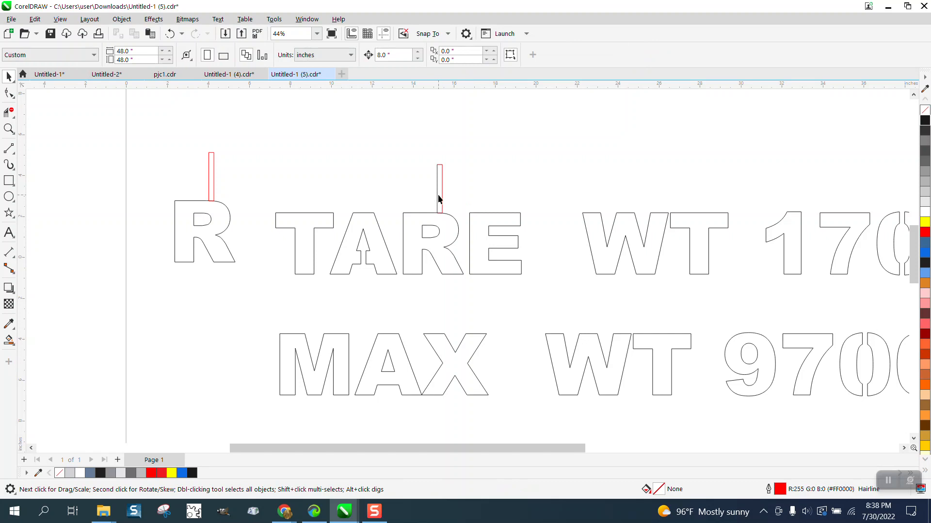
Move each red rectangle down beside the inner stem of its R and cut TARE's R with Back minus front
{"action": "left_click_drag", "start_coordinate": [439, 199], "coordinate": [426, 264]}
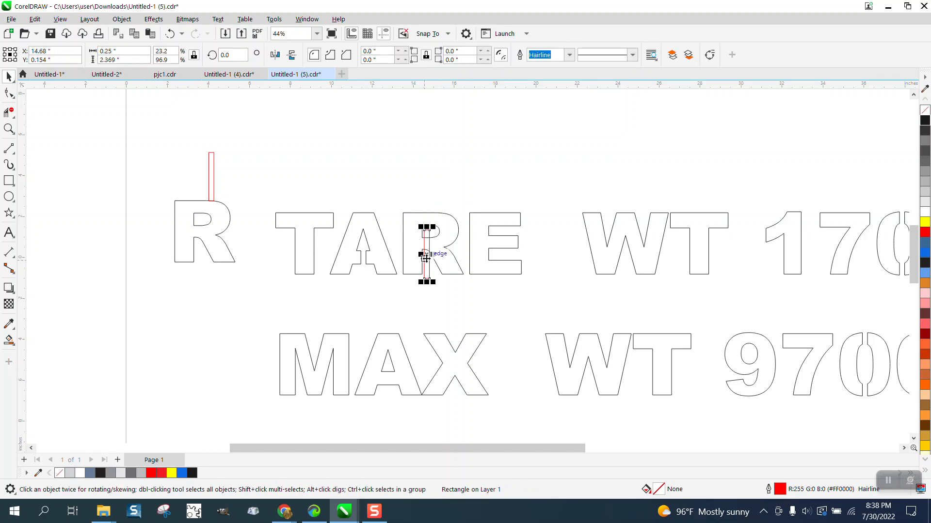
{"action": "left_click_drag", "start_coordinate": [214, 189], "coordinate": [201, 249]}
{"action": "left_click_drag", "start_coordinate": [383, 196], "coordinate": [482, 301]}
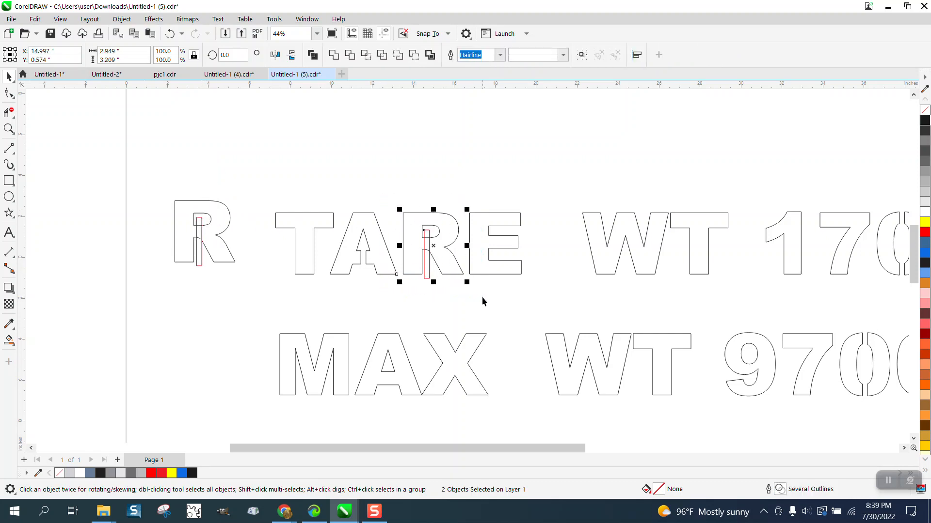
{"action": "left_click", "coordinate": [413, 56]}
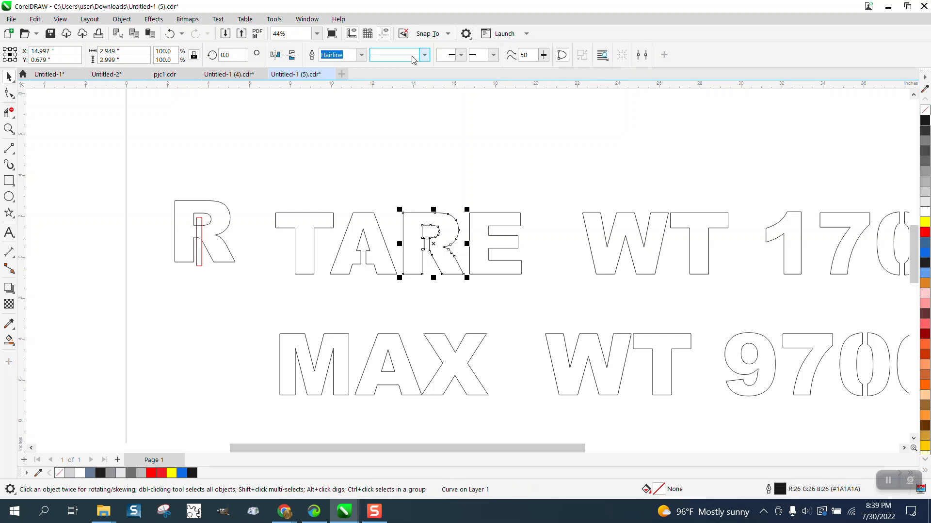
Send the spare R to the back of the page and cut its red rectangle out with Back minus front
{"action": "left_click", "coordinate": [209, 216]}
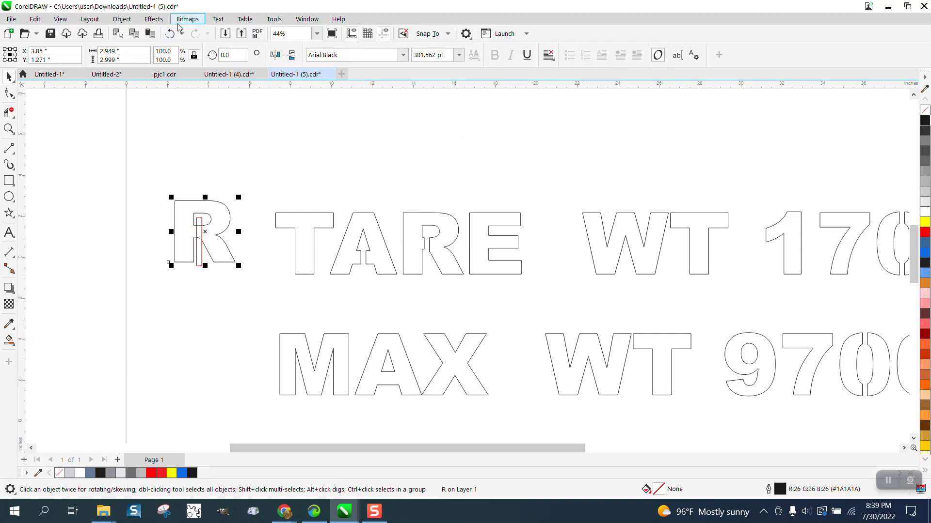
{"action": "left_click", "coordinate": [121, 19]}
{"action": "mouse_move", "coordinate": [247, 203]}
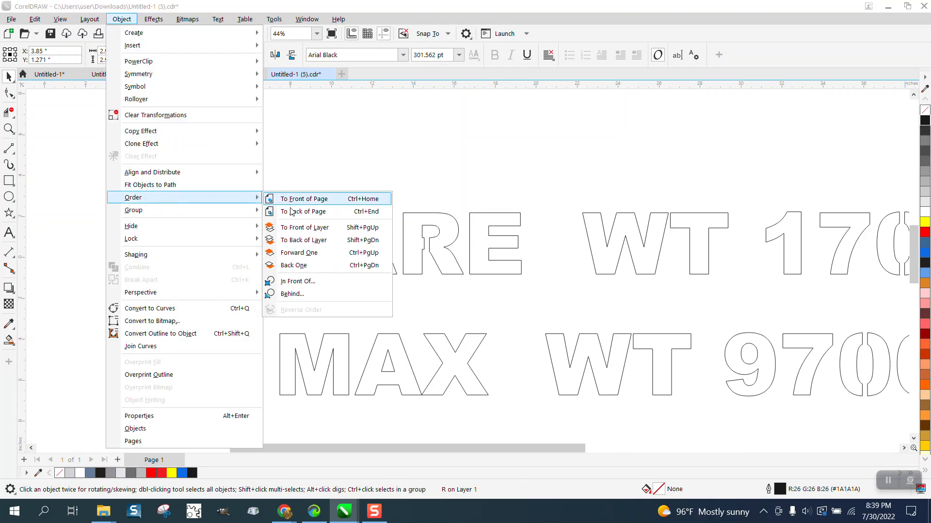
{"action": "left_click", "coordinate": [303, 211]}
{"action": "left_click", "coordinate": [226, 191]}
{"action": "left_click_drag", "start_coordinate": [253, 275], "coordinate": [252, 274]}
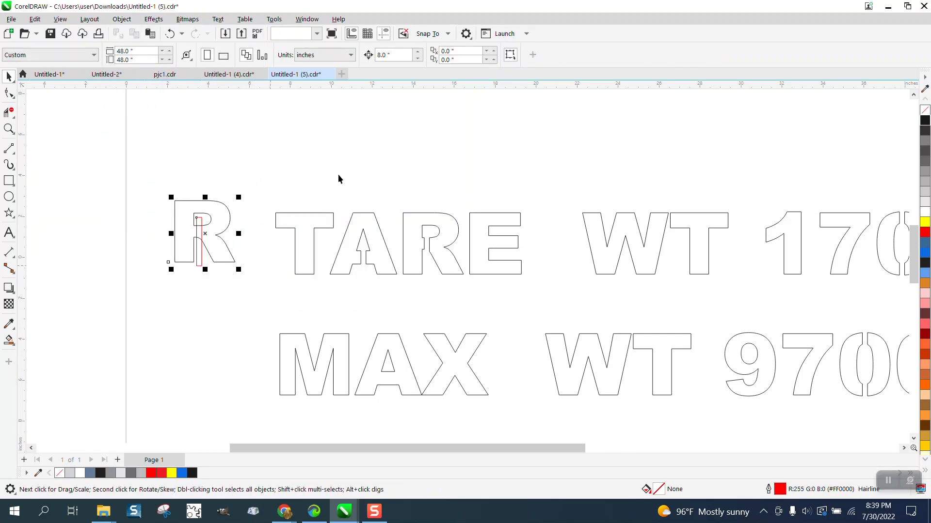
{"action": "left_click", "coordinate": [413, 55]}
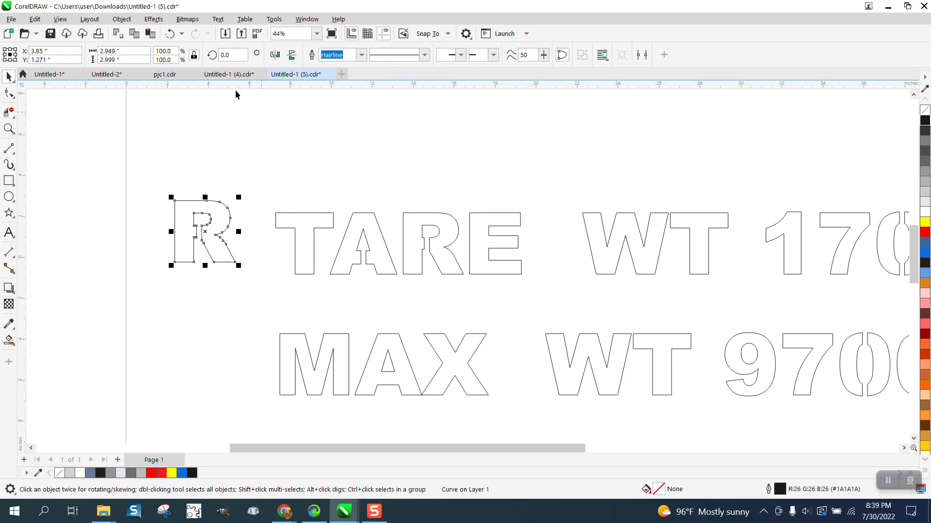
Undo the spare R's cut, nudge its red rectangle slightly upward and send the rectangle to the back of the page
{"action": "left_click", "coordinate": [170, 33]}
{"action": "left_click", "coordinate": [246, 201]}
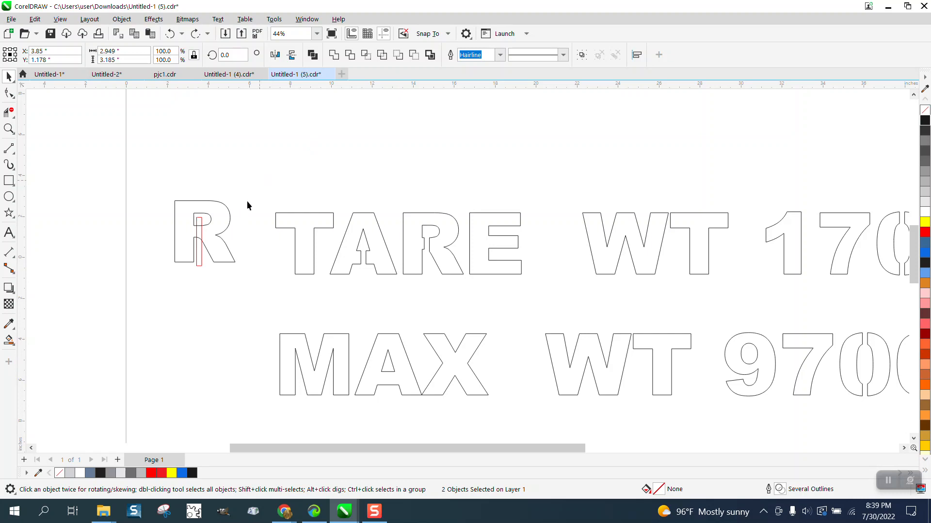
{"action": "mouse_move", "coordinate": [200, 232]}
{"action": "left_mouse_down"}
{"action": "mouse_move", "coordinate": [255, 187]}
{"action": "mouse_move", "coordinate": [226, 232]}
{"action": "mouse_move", "coordinate": [200, 238]}
{"action": "left_mouse_up"}
{"action": "left_click", "coordinate": [127, 20]}
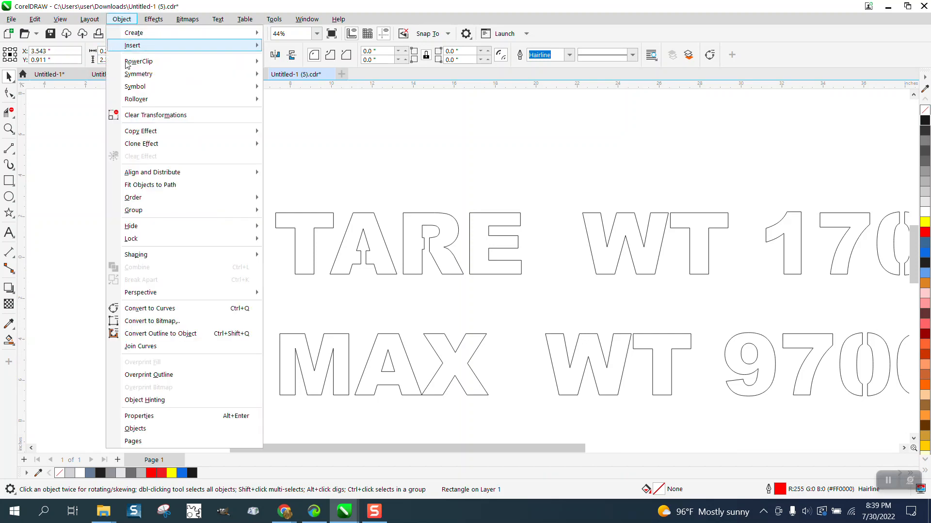
{"action": "mouse_move", "coordinate": [150, 199]}
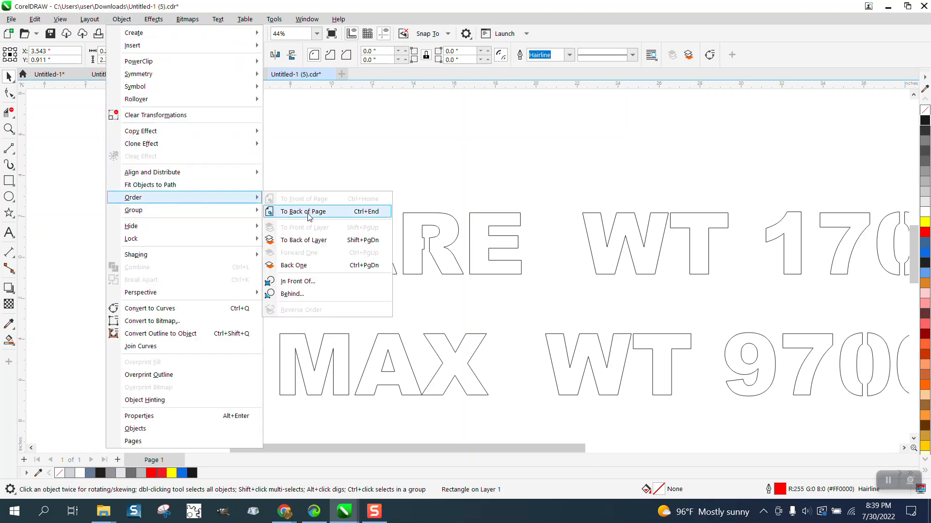
{"action": "left_click", "coordinate": [291, 152]}
Try Back minus front on the spare R and its rectangle, undo it, and cut them with Front minus back instead
{"action": "left_click_drag", "start_coordinate": [196, 236], "coordinate": [270, 270]}
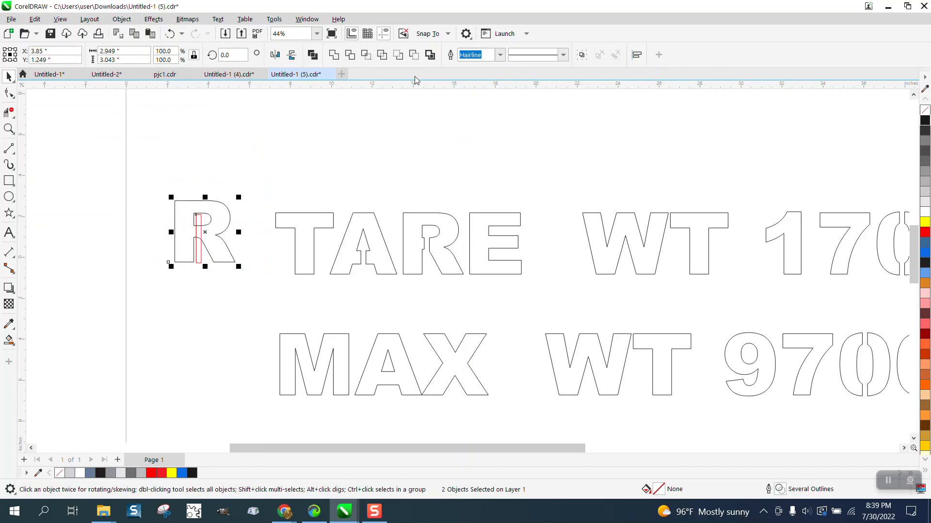
{"action": "left_click", "coordinate": [412, 56]}
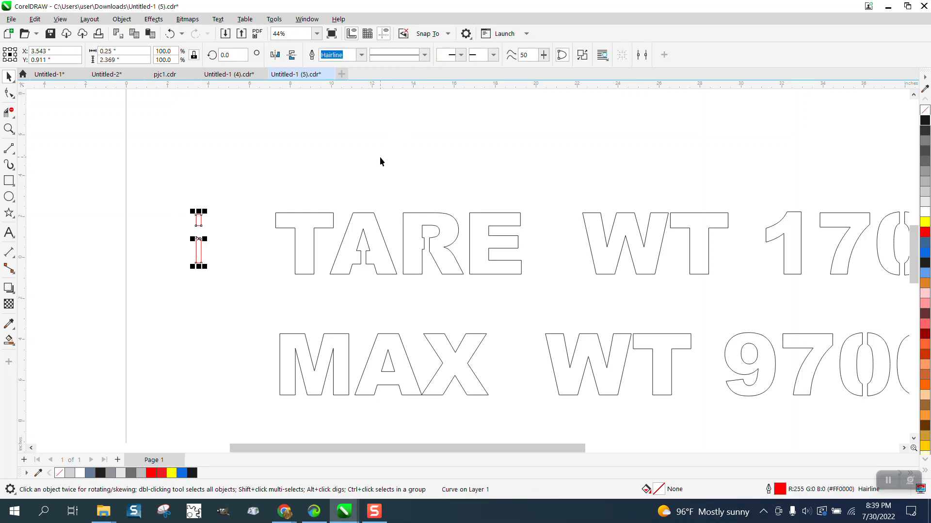
{"action": "left_click", "coordinate": [169, 34]}
{"action": "left_click", "coordinate": [397, 57]}
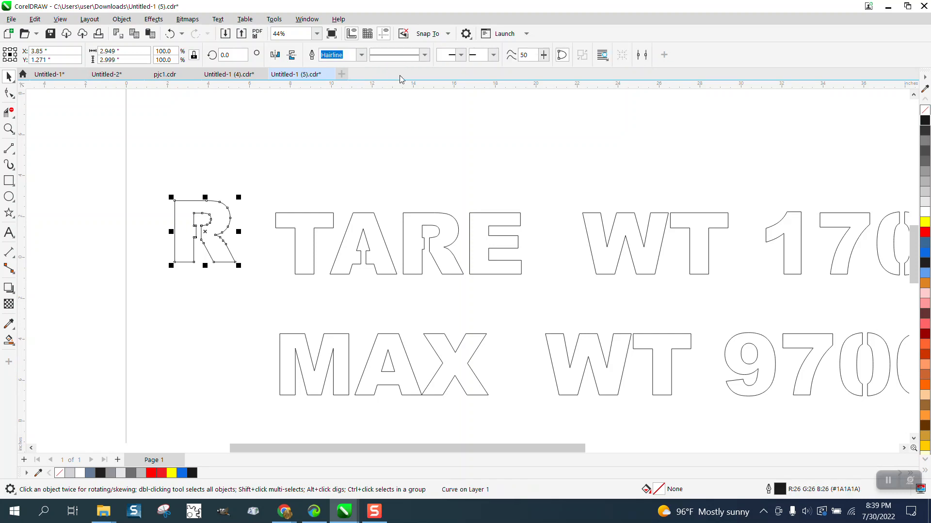
Create a bounding rectangle around the A of MAX and shift it 8 inches to the left of the letter
{"action": "scroll", "coordinate": [306, 176], "scroll_direction": "down", "scroll_amount": 1}
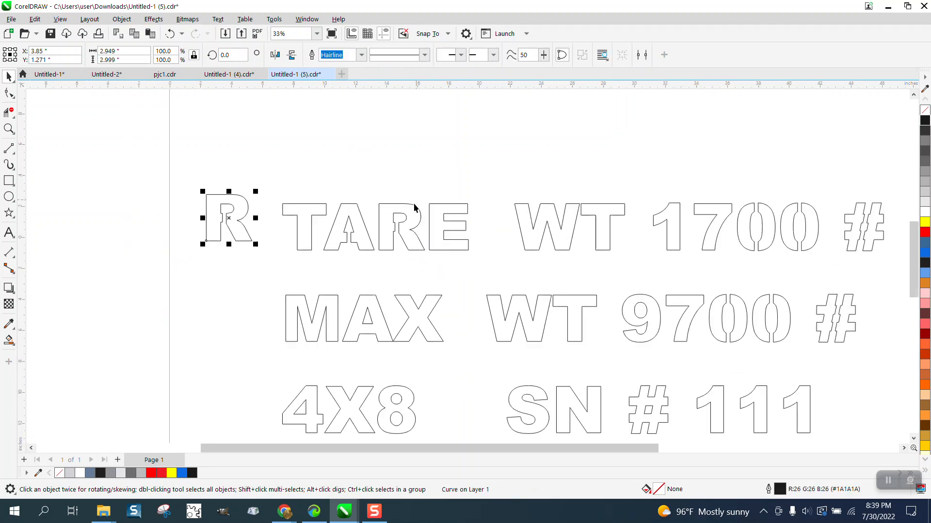
{"action": "scroll", "coordinate": [377, 298], "scroll_direction": "down", "scroll_amount": 1}
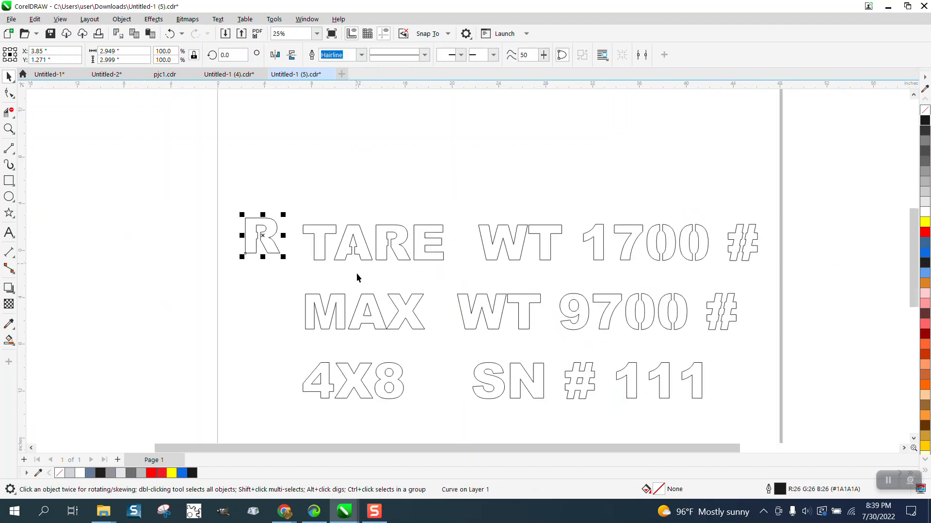
{"action": "left_click", "coordinate": [9, 129]}
{"action": "left_click_drag", "start_coordinate": [317, 213], "coordinate": [516, 386]}
{"action": "left_click", "coordinate": [9, 76]}
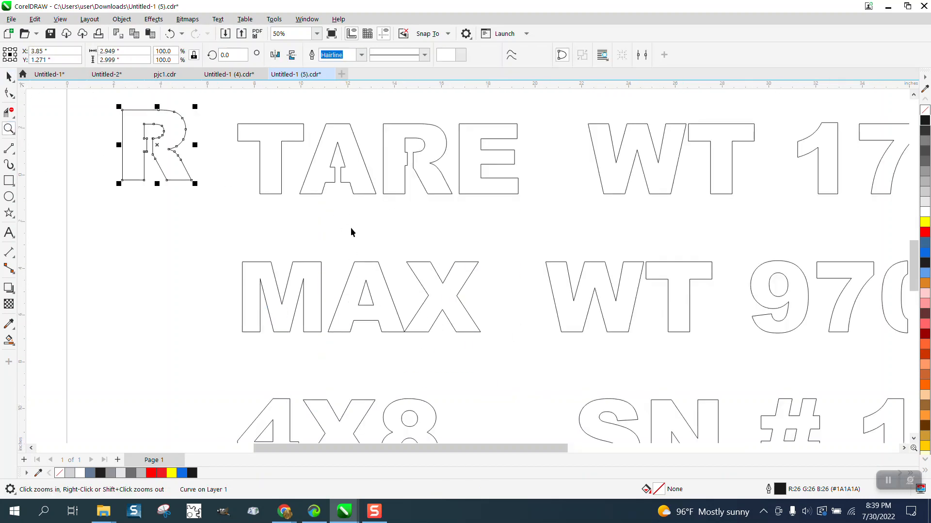
{"action": "left_click", "coordinate": [383, 275]}
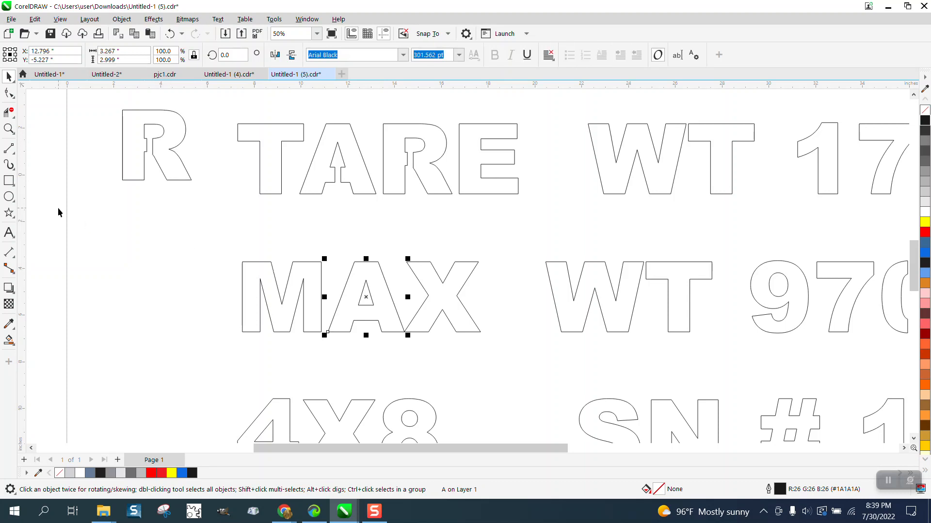
{"action": "double_click", "coordinate": [10, 181]}
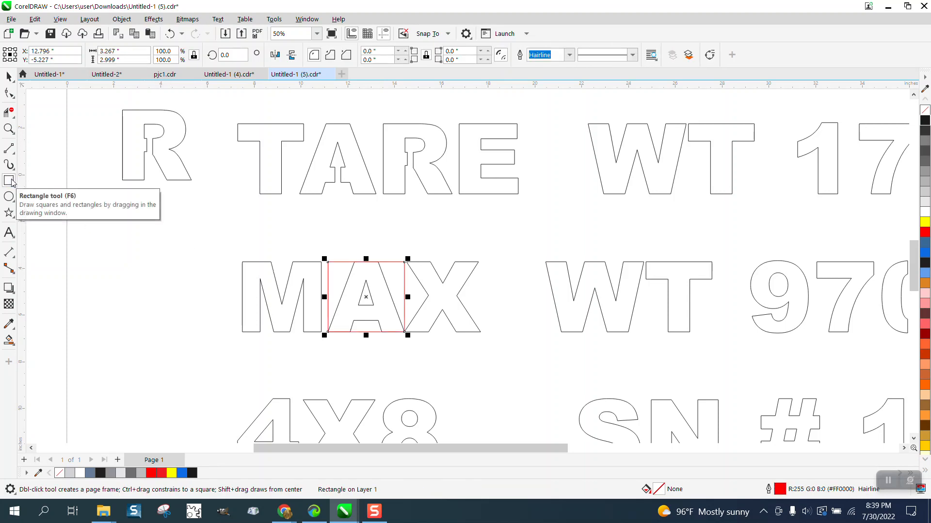
{"action": "key", "text": "Left"}
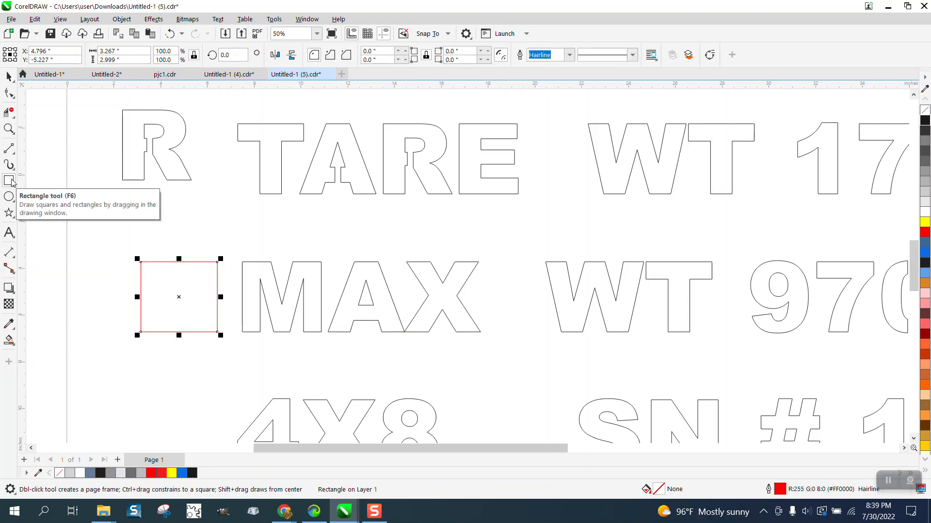
Delete the A of MAX and move the red placeholder rectangle 8 inches right into the gap
{"action": "left_click", "coordinate": [9, 76]}
{"action": "left_click", "coordinate": [309, 223]}
{"action": "left_click", "coordinate": [364, 262]}
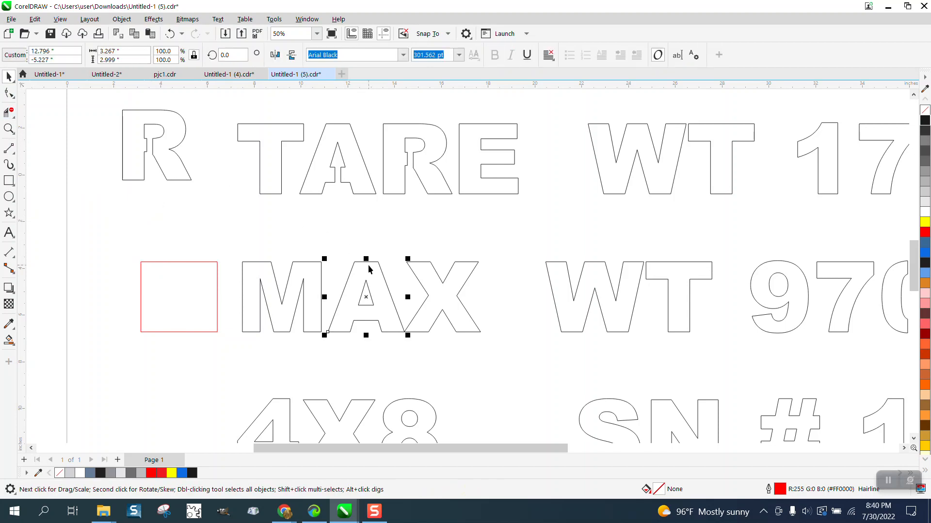
{"action": "key", "text": "Delete"}
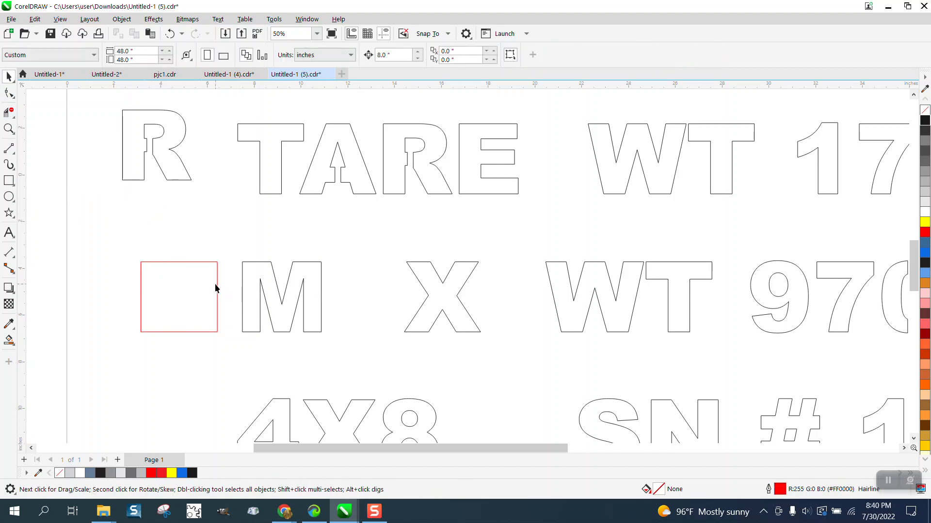
{"action": "left_click", "coordinate": [217, 288]}
{"action": "key", "text": "Right"}
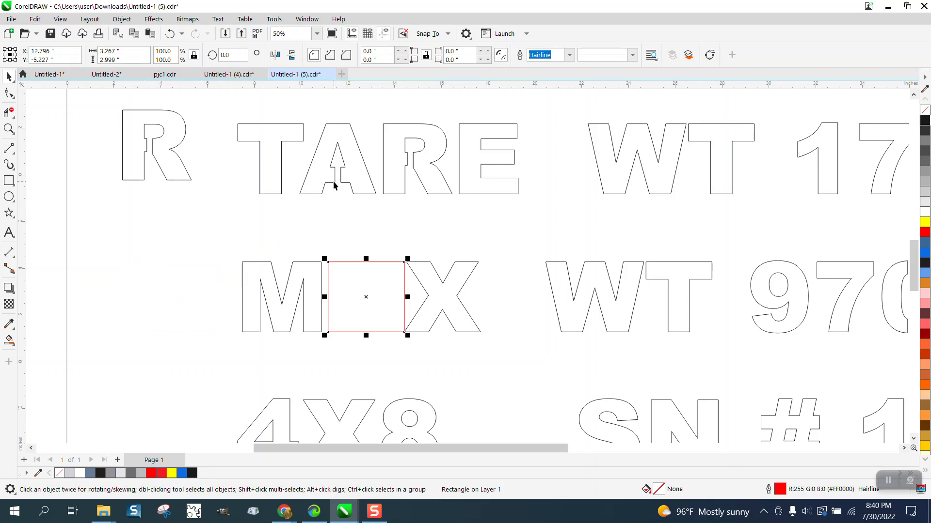
Center a copy of TARE's split A on the placeholder rectangle in MAX and delete the rectangle
{"action": "left_click", "coordinate": [330, 182]}
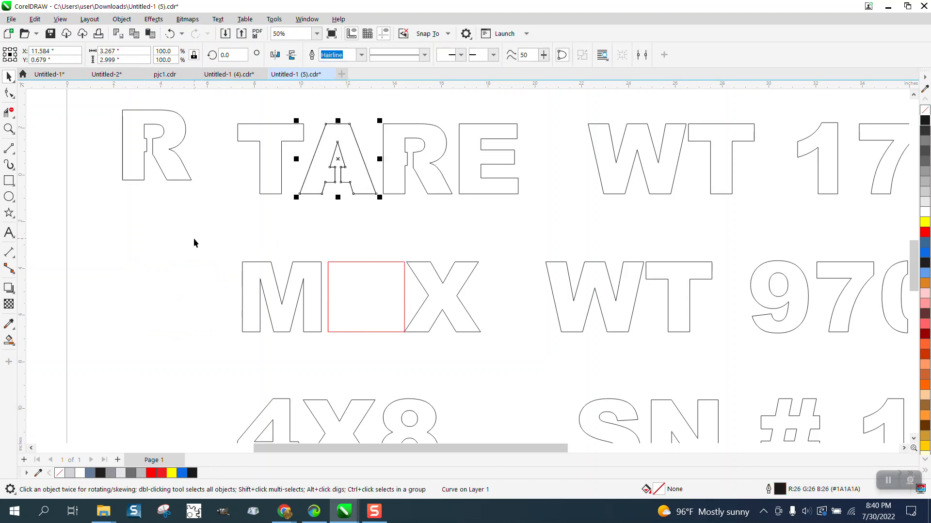
{"action": "left_click", "coordinate": [353, 298], "text": "shift"}
{"action": "key", "text": "e"}
{"action": "key", "text": "c"}
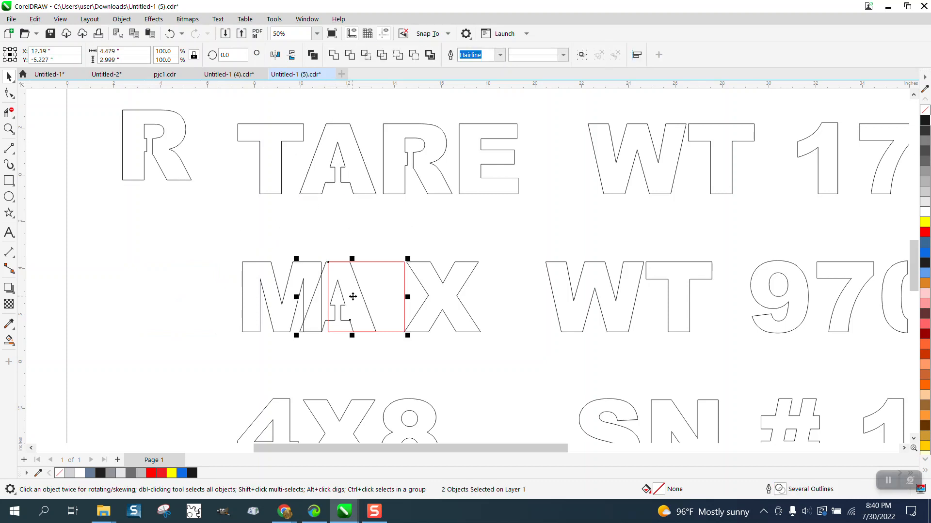
{"action": "left_click", "coordinate": [393, 240]}
{"action": "left_click", "coordinate": [398, 262]}
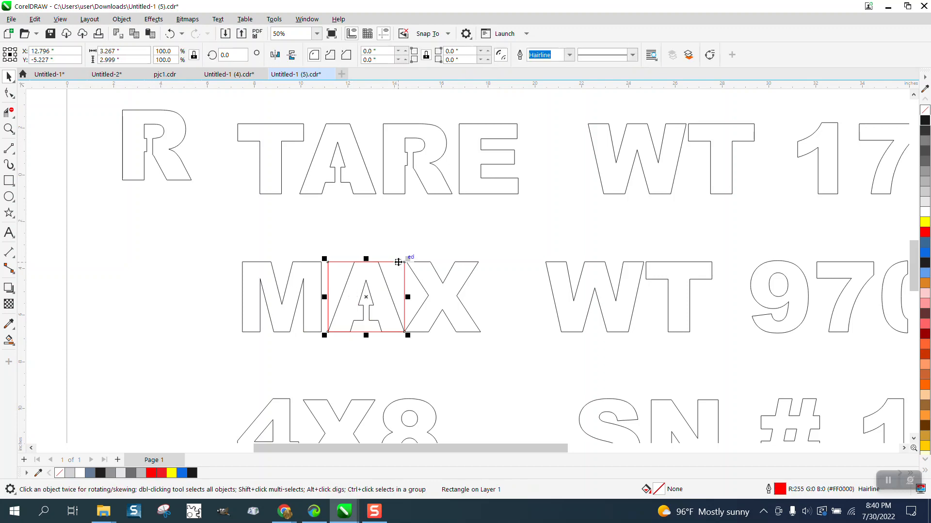
{"action": "key", "text": "Delete"}
Delete the spare R to the left of TARE
{"action": "scroll", "coordinate": [315, 308], "scroll_direction": "down", "scroll_amount": 1}
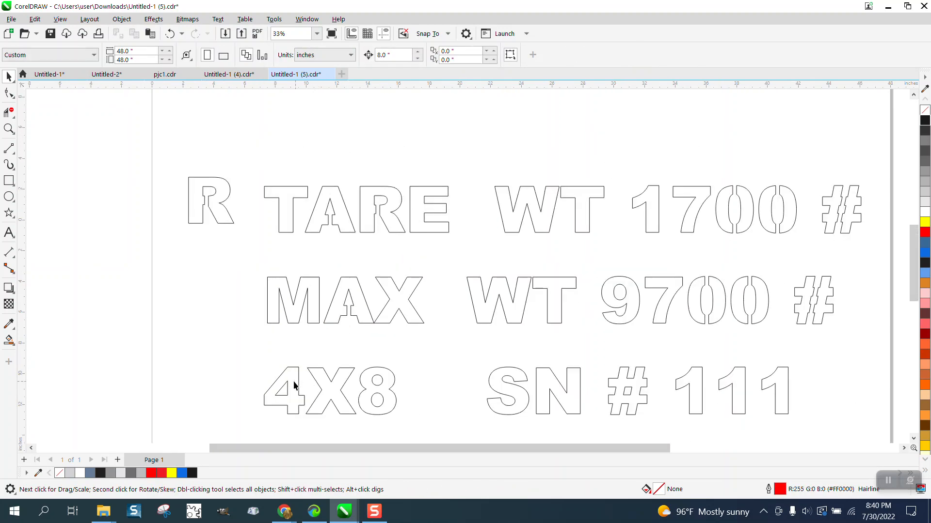
{"action": "scroll", "coordinate": [421, 356], "scroll_direction": "down", "scroll_amount": 1}
{"action": "left_click", "coordinate": [253, 239]}
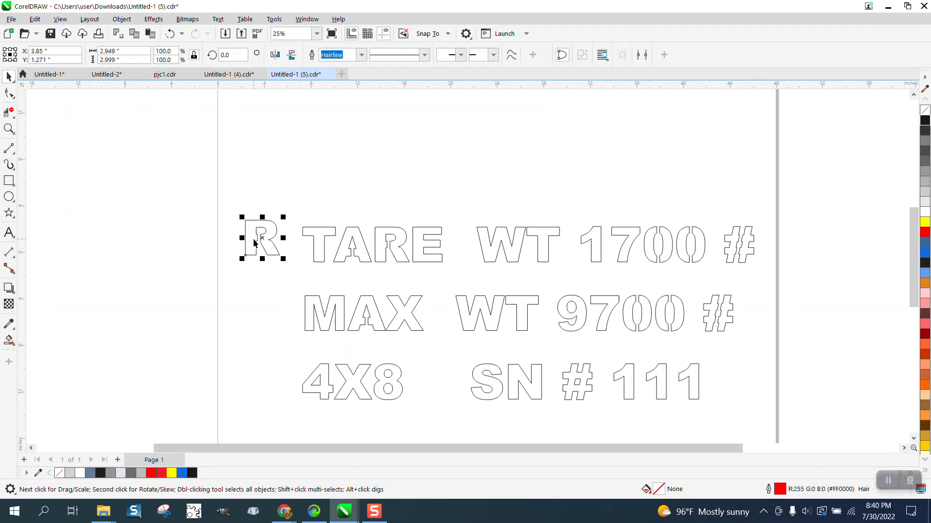
{"action": "key", "text": "Delete"}
Create a bounding rectangle around the # after SN and shift it 16 inches to the right, clear of 111
{"action": "scroll", "coordinate": [249, 242], "scroll_direction": "down", "scroll_amount": 1}
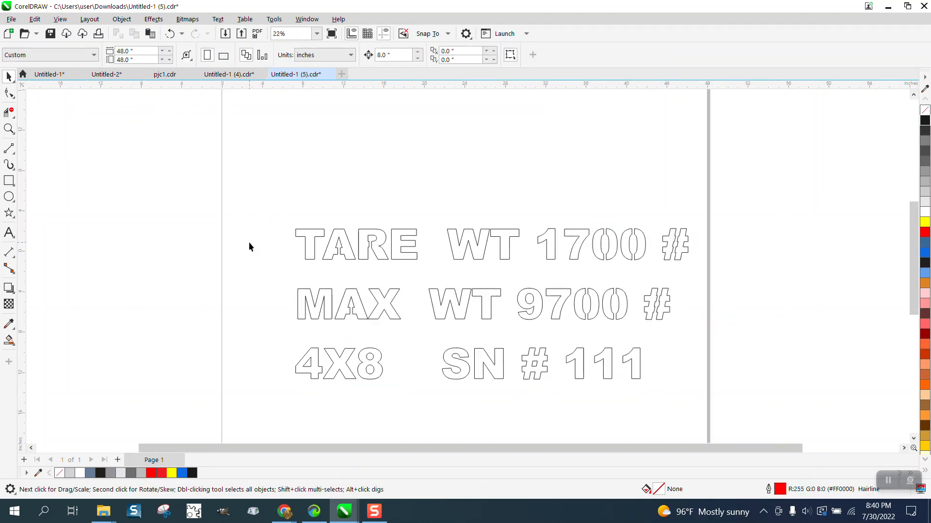
{"action": "left_click", "coordinate": [533, 362]}
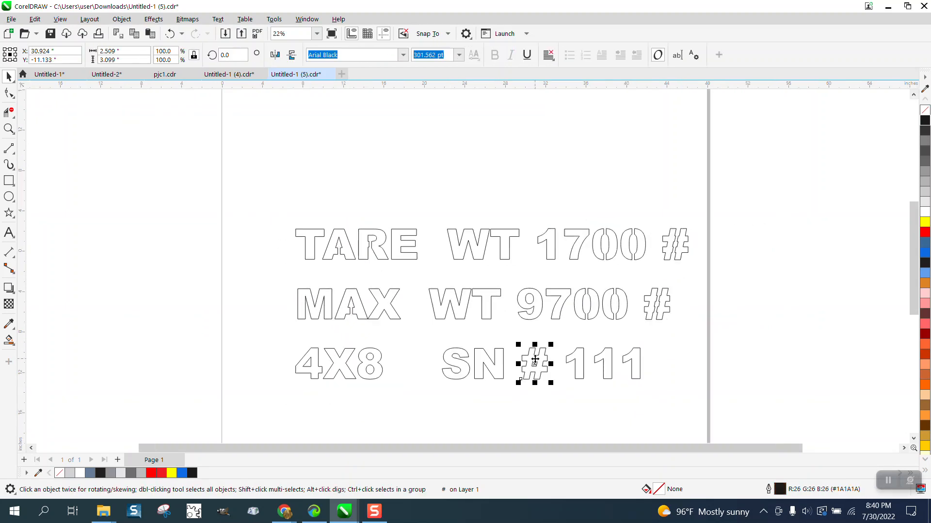
{"action": "left_click", "coordinate": [8, 128]}
{"action": "left_click_drag", "start_coordinate": [416, 255], "coordinate": [762, 439]}
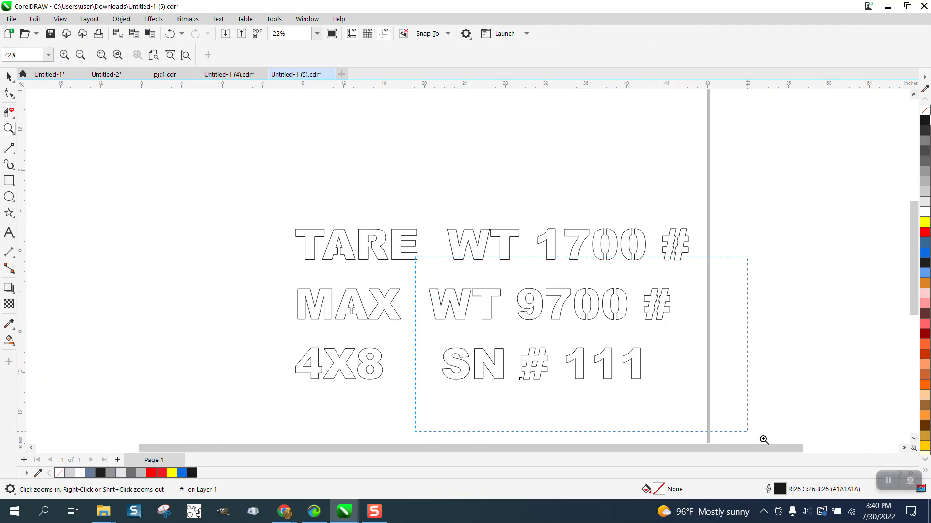
{"action": "key", "text": "space"}
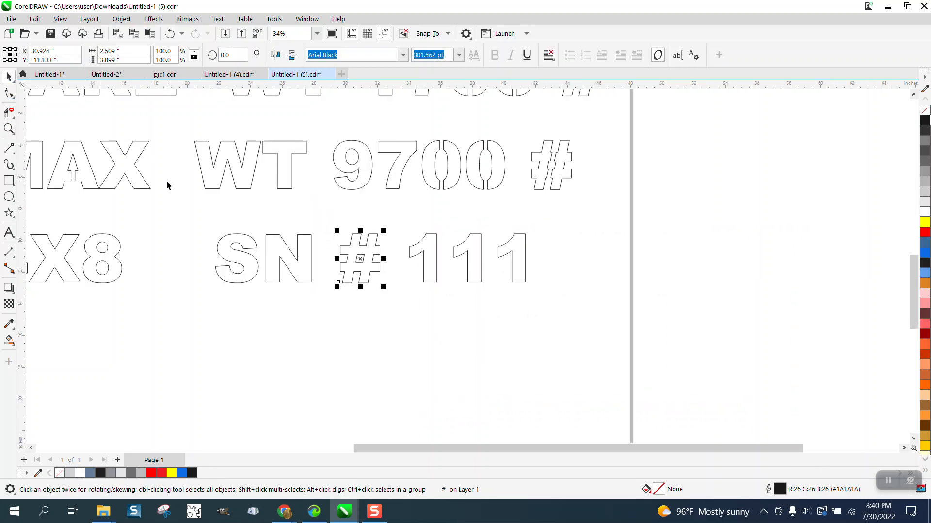
{"action": "left_click", "coordinate": [11, 180]}
{"action": "key", "text": "Right"}
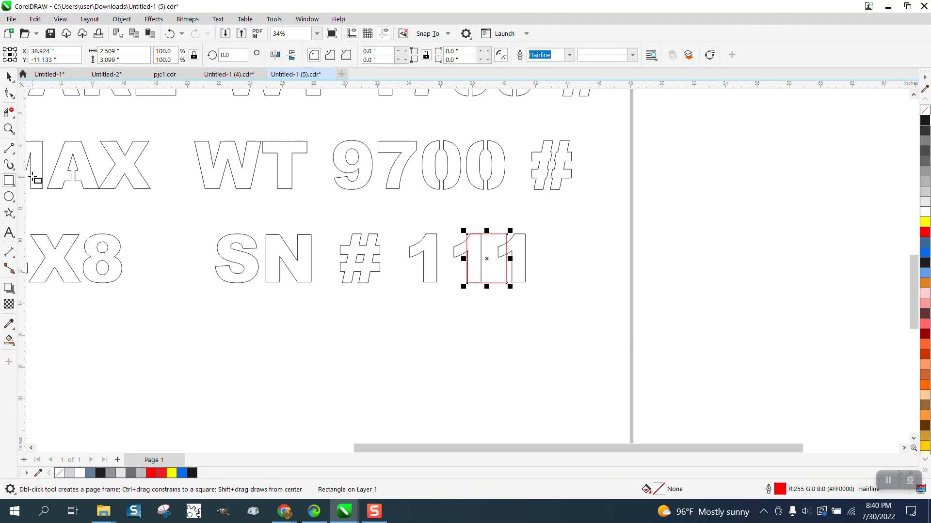
{"action": "key", "text": "Right"}
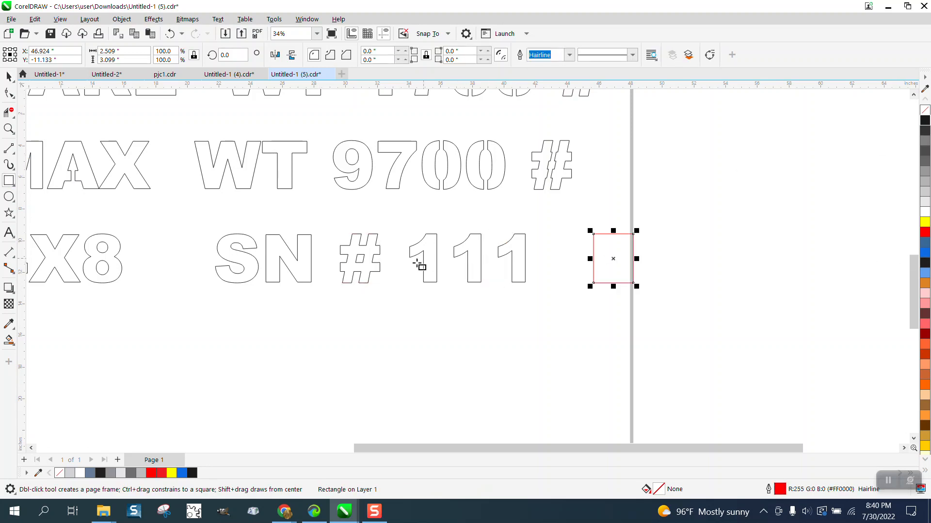
Delete the # after SN and move the placeholder rectangle 16 inches left into its gap
{"action": "left_click", "coordinate": [7, 76]}
{"action": "left_click", "coordinate": [355, 259]}
{"action": "left_click", "coordinate": [363, 260]}
{"action": "key", "text": "Delete"}
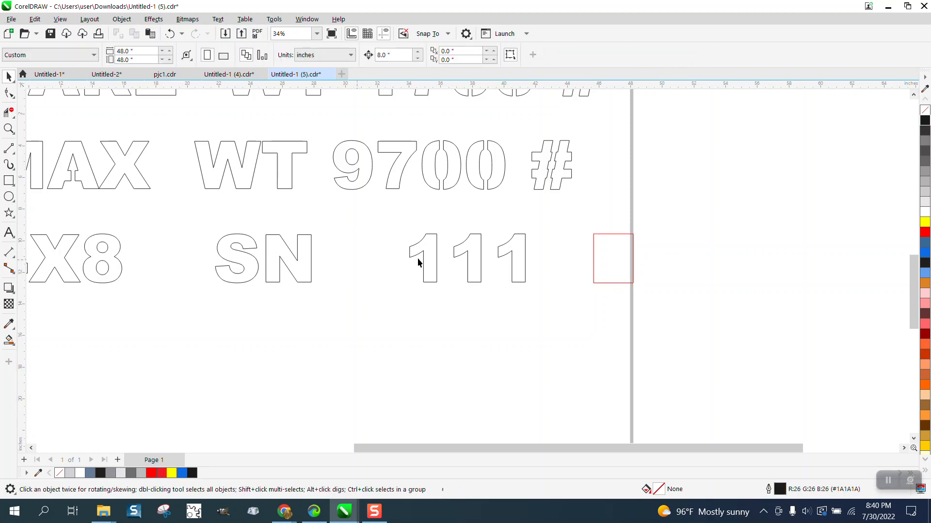
{"action": "left_click", "coordinate": [615, 283]}
{"action": "key", "text": "Left"}
{"action": "key", "text": "Left"}
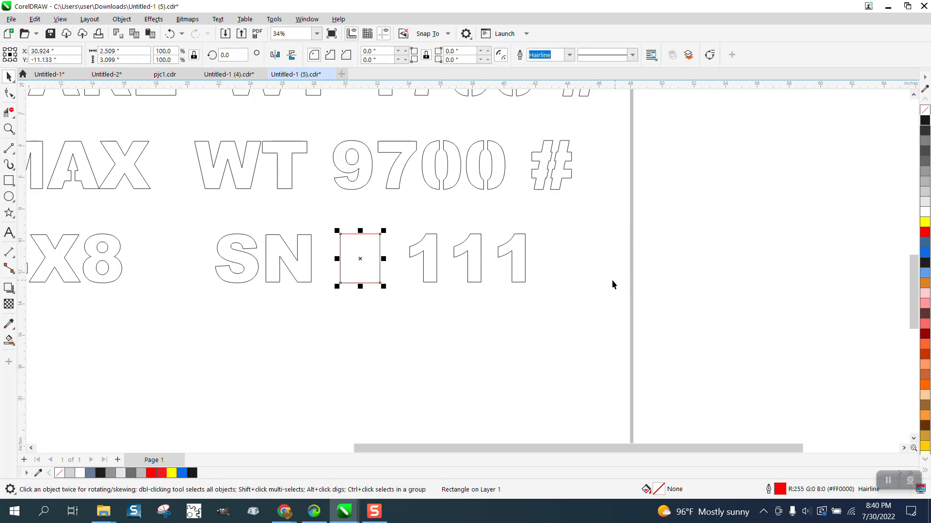
Center a copy of the split # from the MAX line on the placeholder rectangle after SN and delete the rectangle
{"action": "left_click", "coordinate": [557, 188]}
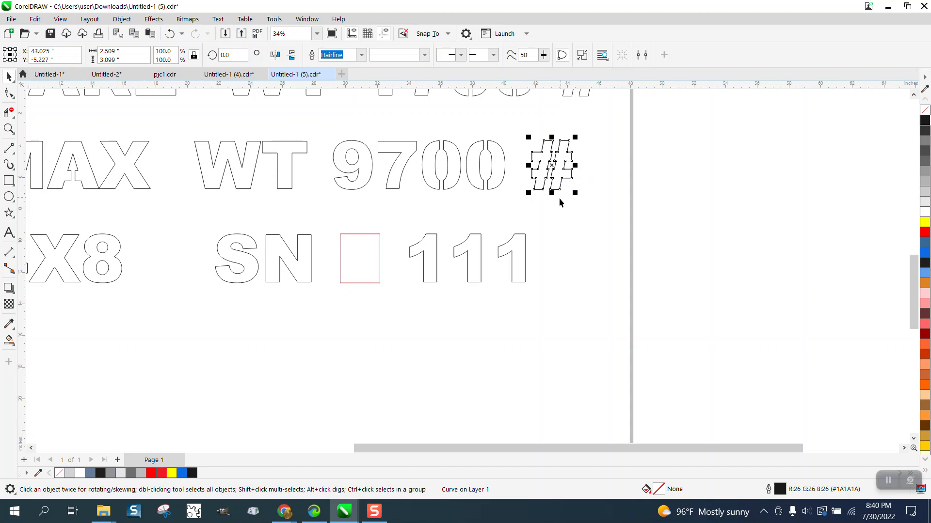
{"action": "left_click", "coordinate": [379, 256], "text": "shift"}
{"action": "key", "text": "e"}
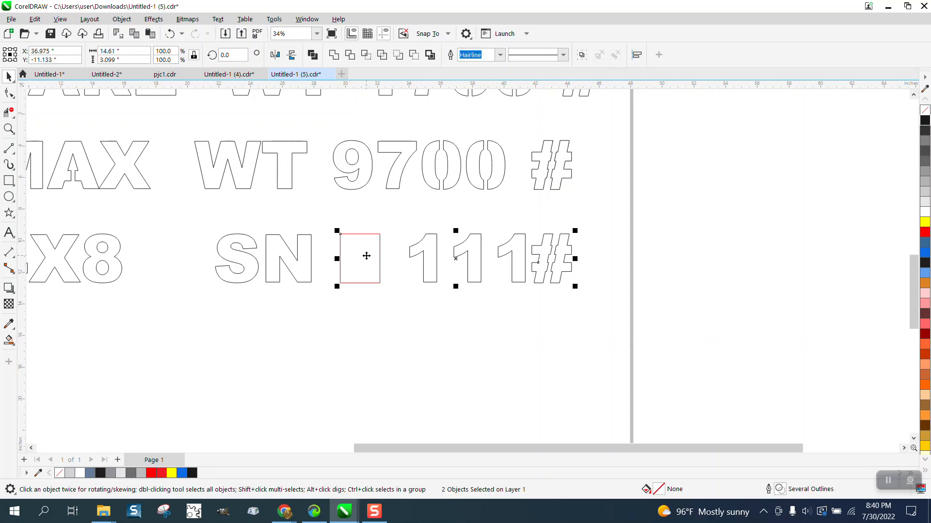
{"action": "key", "text": "c"}
{"action": "left_click", "coordinate": [403, 217]}
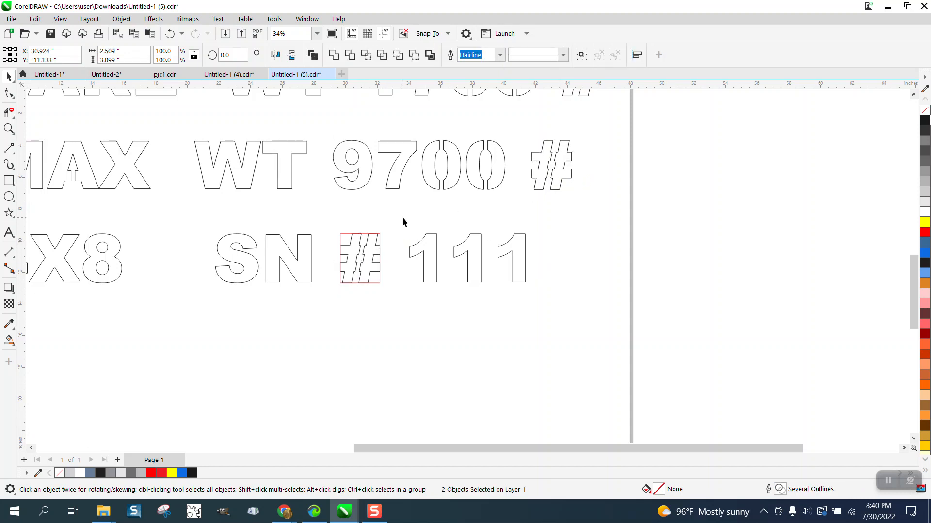
{"action": "left_click", "coordinate": [380, 240]}
{"action": "key", "text": "Delete"}
Convert the three 1s of the serial number 111 from text to curves
{"action": "scroll", "coordinate": [403, 261], "scroll_direction": "down", "scroll_amount": 1}
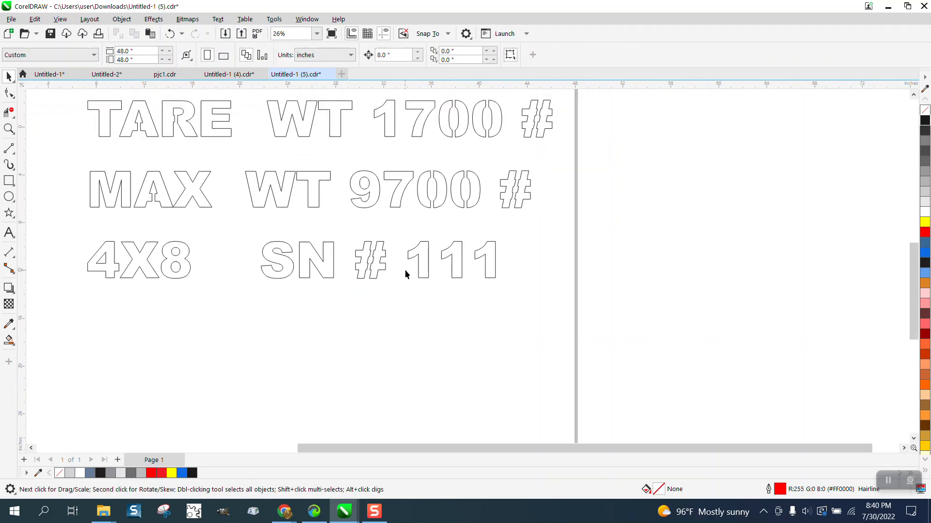
{"action": "scroll", "coordinate": [406, 272], "scroll_direction": "down", "scroll_amount": 1}
{"action": "left_click", "coordinate": [9, 128]}
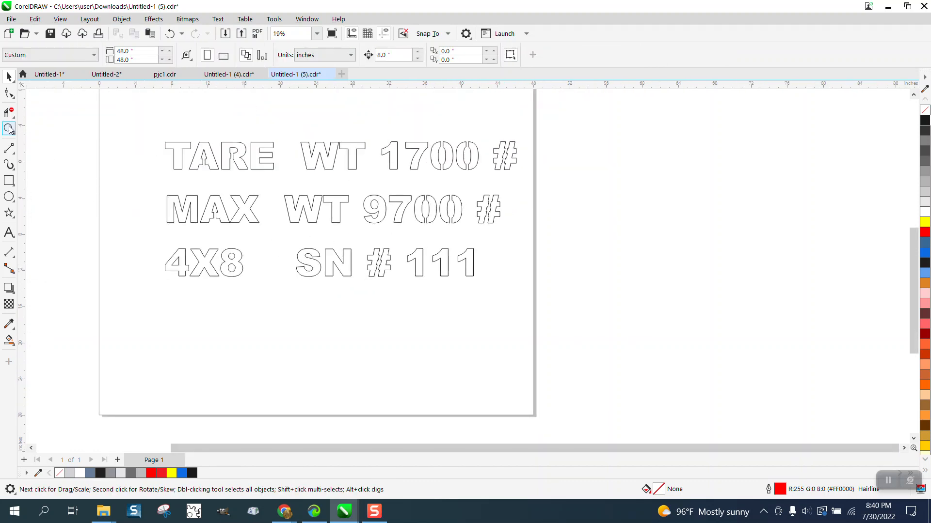
{"action": "left_click_drag", "start_coordinate": [364, 236], "coordinate": [598, 339]}
{"action": "left_click", "coordinate": [9, 92]}
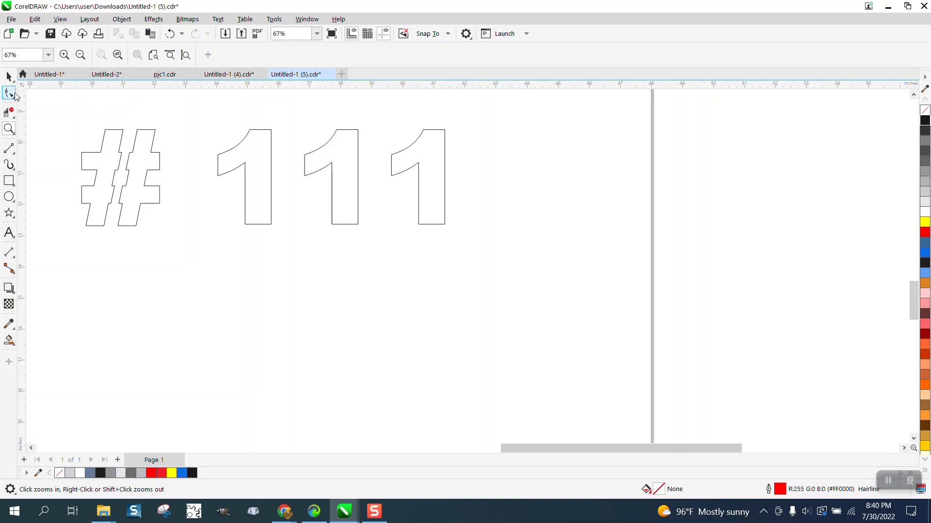
{"action": "left_click", "coordinate": [241, 144]}
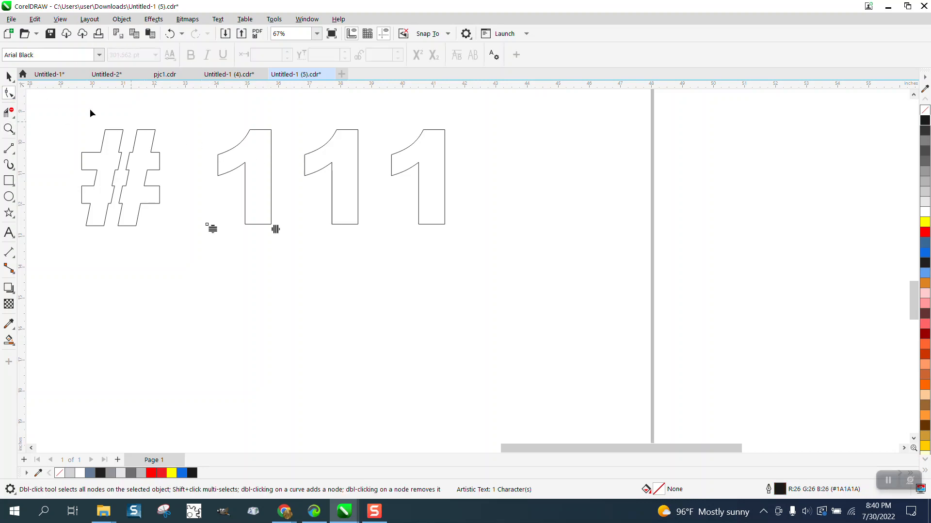
{"action": "left_click", "coordinate": [8, 77]}
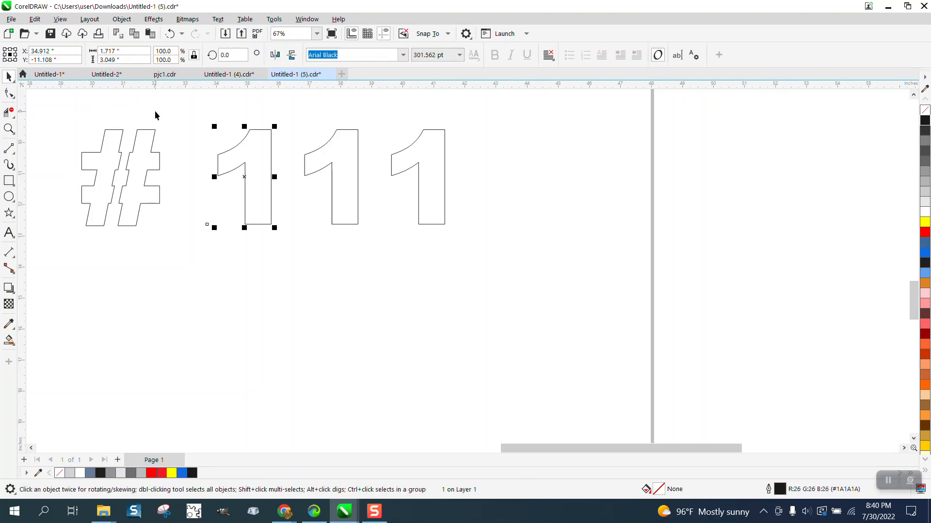
{"action": "left_click_drag", "start_coordinate": [169, 125], "coordinate": [569, 282]}
{"action": "left_click", "coordinate": [126, 21]}
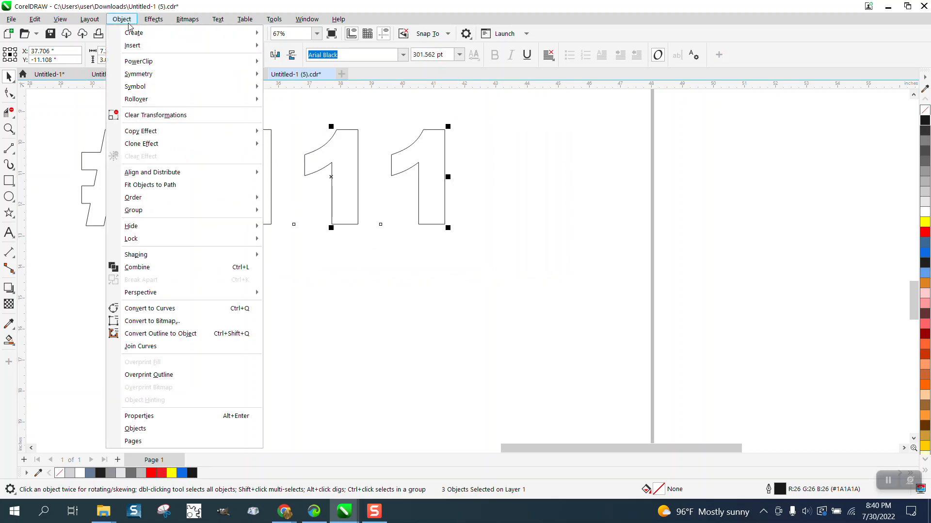
{"action": "left_click", "coordinate": [170, 307]}
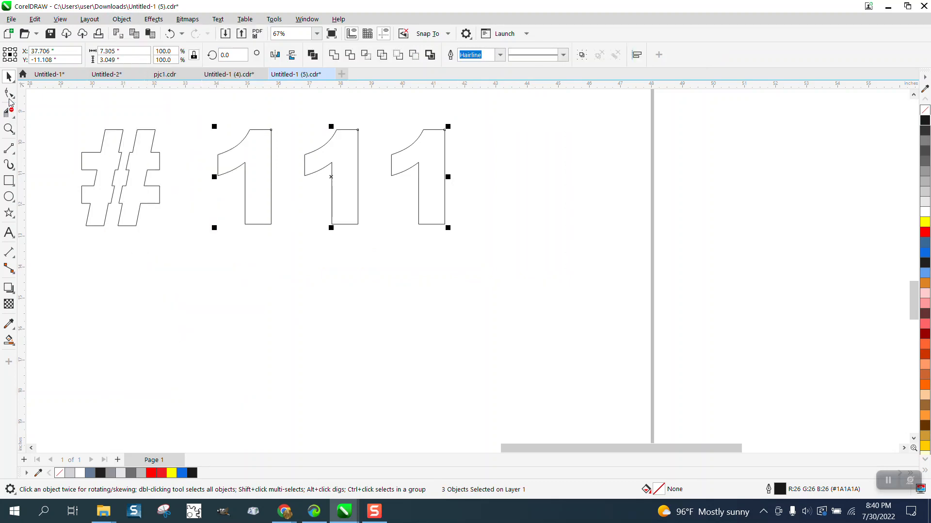
Delete the middle node on the upper flag curve of the first and second 1s in 111
{"action": "left_click", "coordinate": [9, 128]}
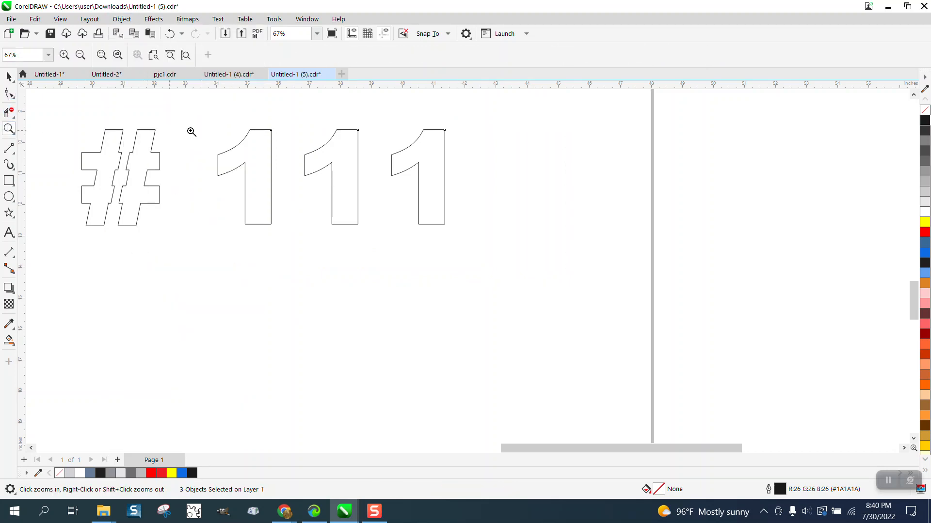
{"action": "left_click_drag", "start_coordinate": [229, 104], "coordinate": [577, 273]}
{"action": "left_click", "coordinate": [9, 93]}
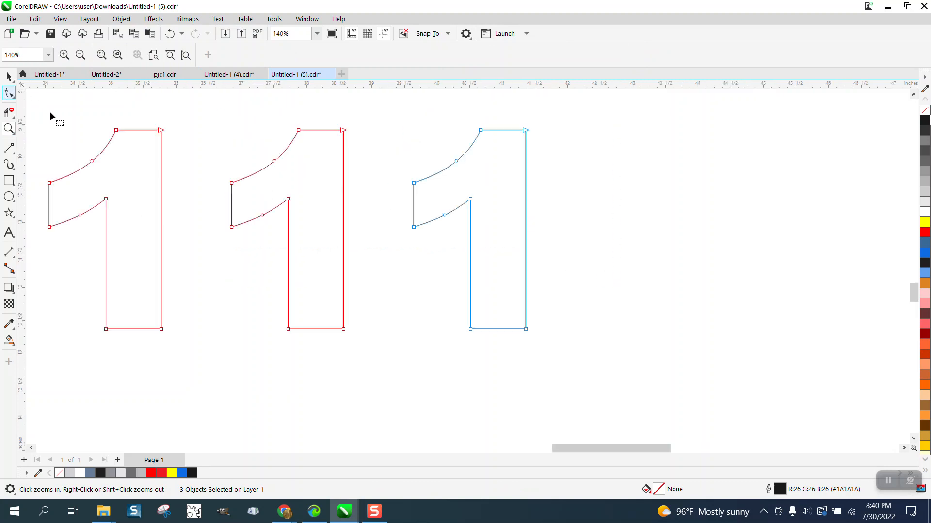
{"action": "left_click_drag", "start_coordinate": [77, 152], "coordinate": [123, 170]}
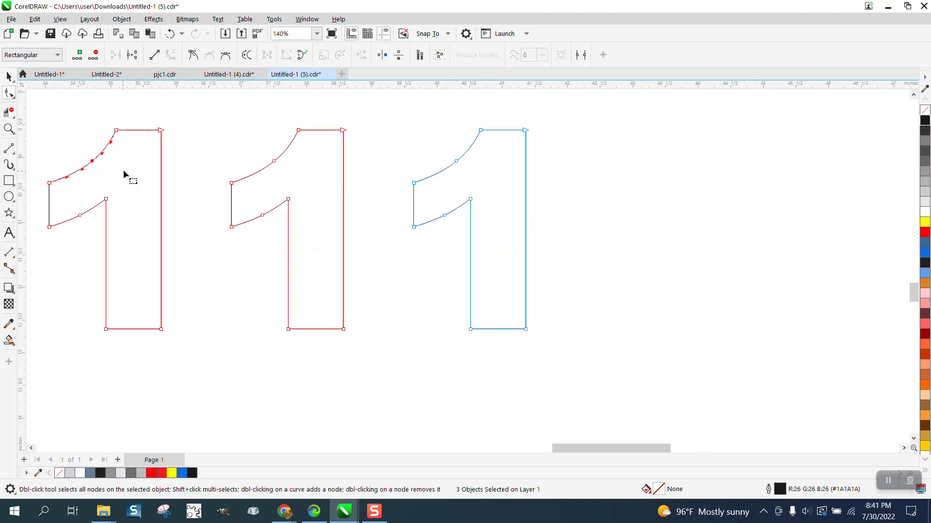
{"action": "left_click_drag", "start_coordinate": [230, 145], "coordinate": [306, 182]}
{"action": "key", "text": "Delete"}
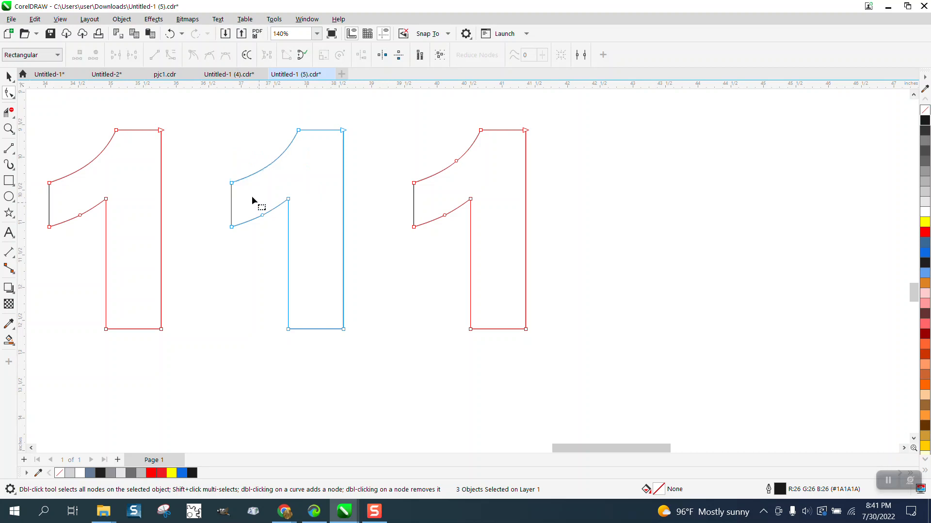
Delete the middle nodes on the lower flag curves of the first and third 1s and on the third 1's upper curve
{"action": "left_click_drag", "start_coordinate": [252, 198], "coordinate": [273, 229]}
{"action": "left_click_drag", "start_coordinate": [70, 193], "coordinate": [85, 226]}
{"action": "key", "text": "Delete"}
{"action": "left_click_drag", "start_coordinate": [433, 203], "coordinate": [463, 242]}
{"action": "key", "text": "Delete"}
{"action": "left_click_drag", "start_coordinate": [441, 153], "coordinate": [471, 181]}
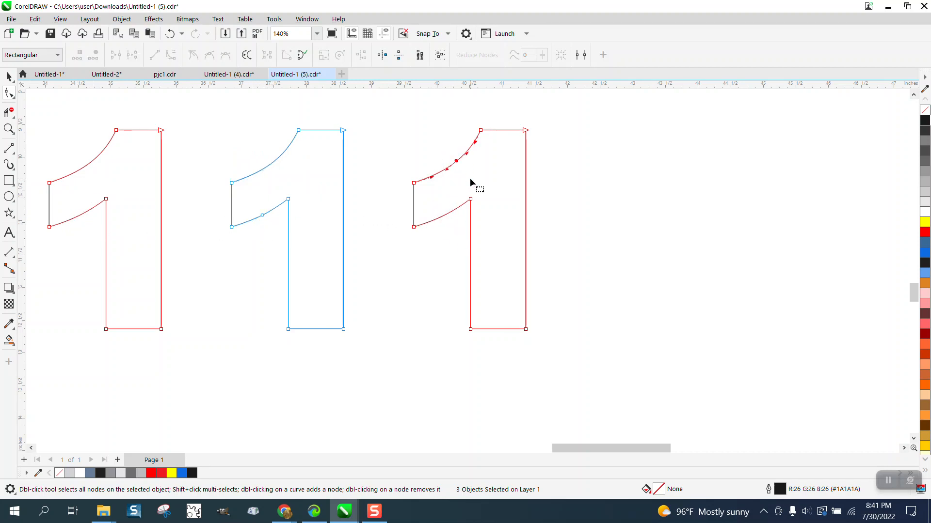
{"action": "key", "text": "Delete"}
Select all three lines of lettering and convert them to curves
{"action": "scroll", "coordinate": [472, 223], "scroll_direction": "down", "scroll_amount": 4}
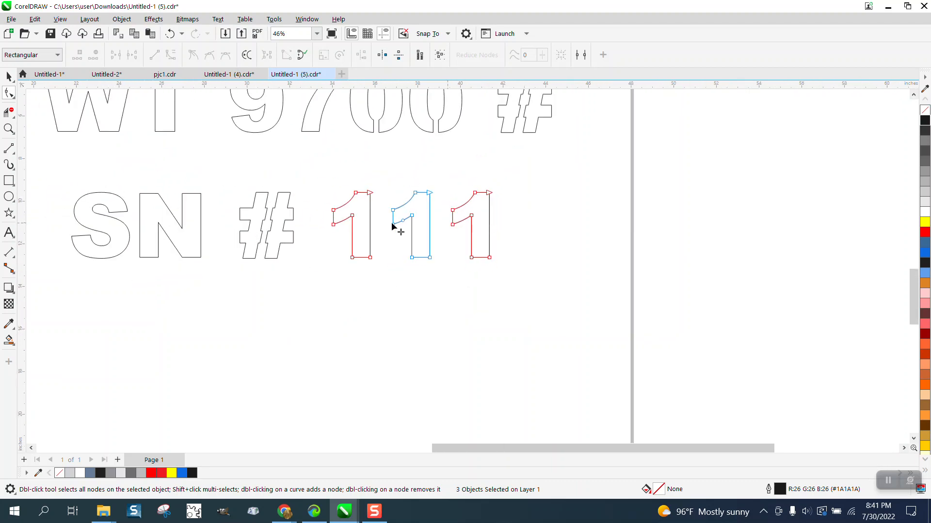
{"action": "left_click", "coordinate": [201, 231]}
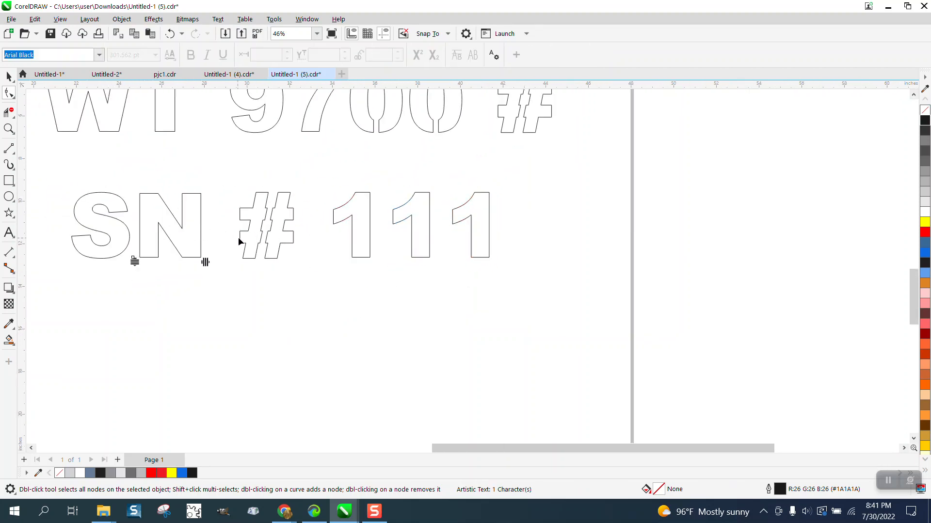
{"action": "scroll", "coordinate": [239, 241], "scroll_direction": "down", "scroll_amount": 4}
{"action": "key", "text": "space"}
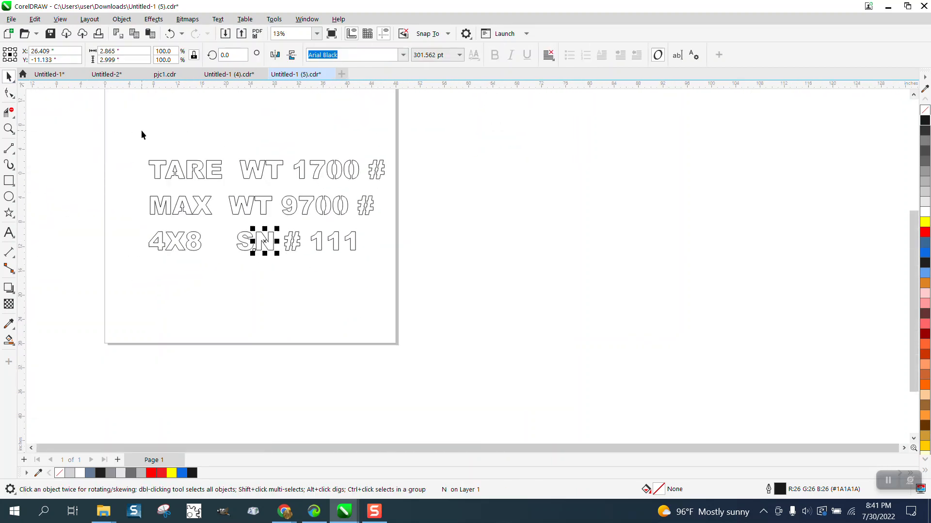
{"action": "left_click_drag", "start_coordinate": [141, 130], "coordinate": [515, 319]}
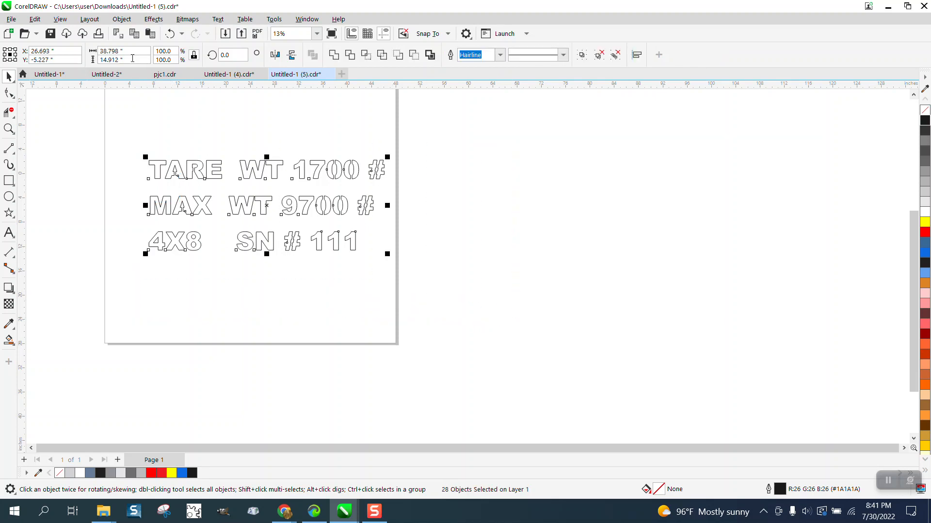
{"action": "left_click", "coordinate": [122, 19]}
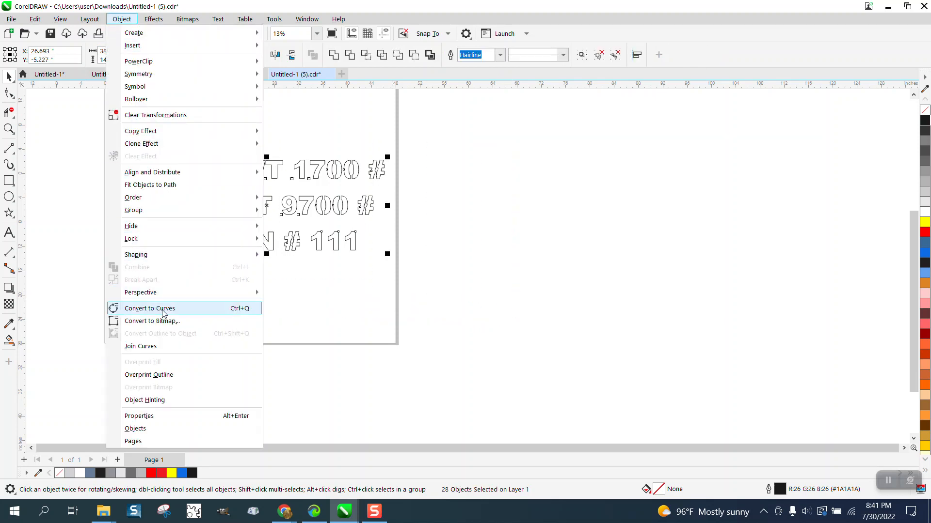
{"action": "left_click", "coordinate": [149, 308]}
Delete the extra node on the inner edge of the diagonal leg of the R in TARE
{"action": "left_click", "coordinate": [8, 128]}
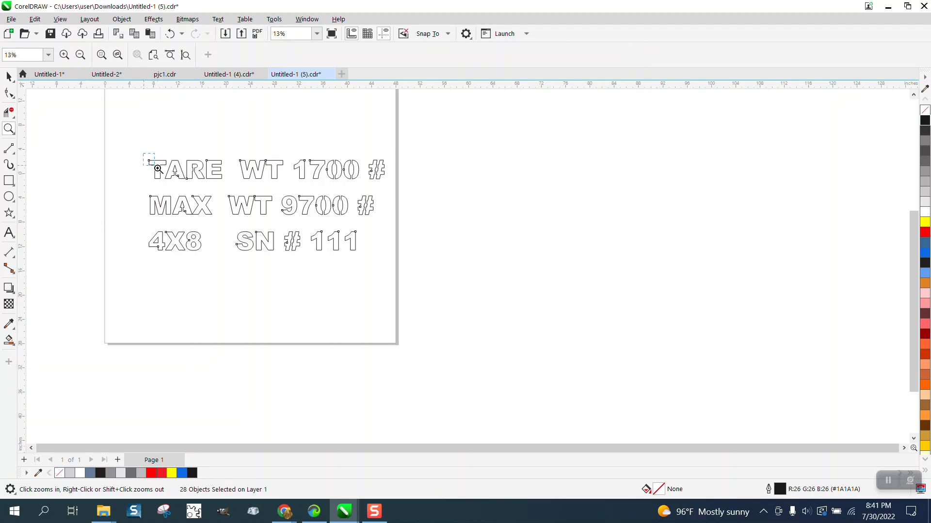
{"action": "left_click_drag", "start_coordinate": [157, 169], "coordinate": [270, 204]}
{"action": "left_click", "coordinate": [8, 92]}
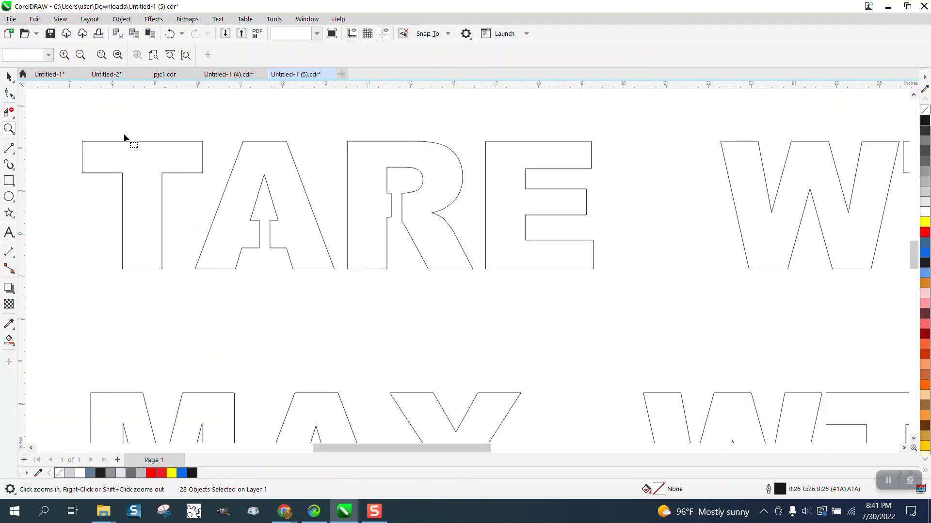
{"action": "left_click", "coordinate": [157, 142]}
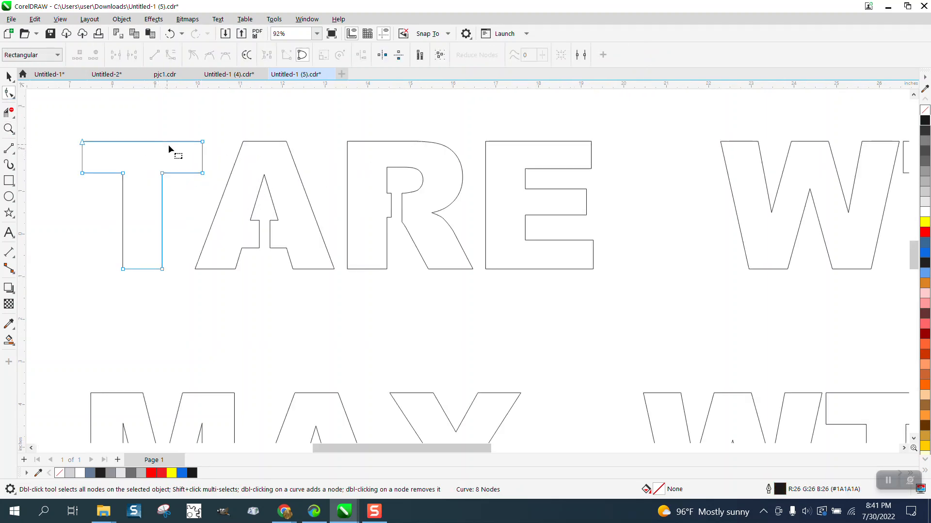
{"action": "left_click", "coordinate": [278, 222]}
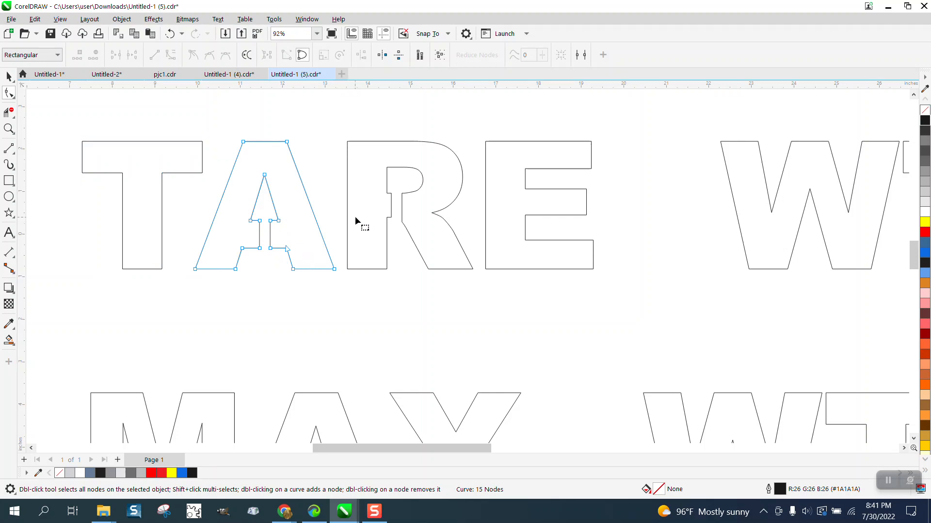
{"action": "left_click", "coordinate": [350, 202]}
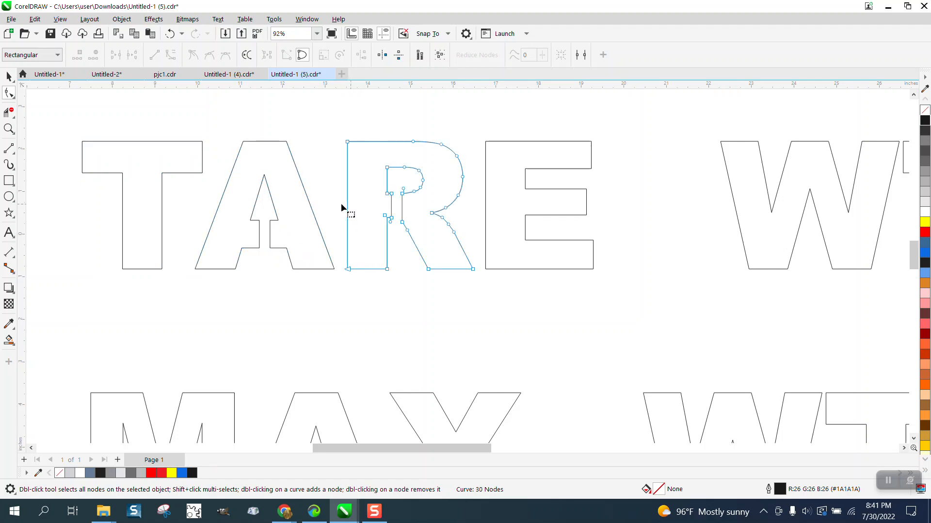
{"action": "left_click", "coordinate": [10, 129]}
{"action": "left_click_drag", "start_coordinate": [347, 174], "coordinate": [529, 274]}
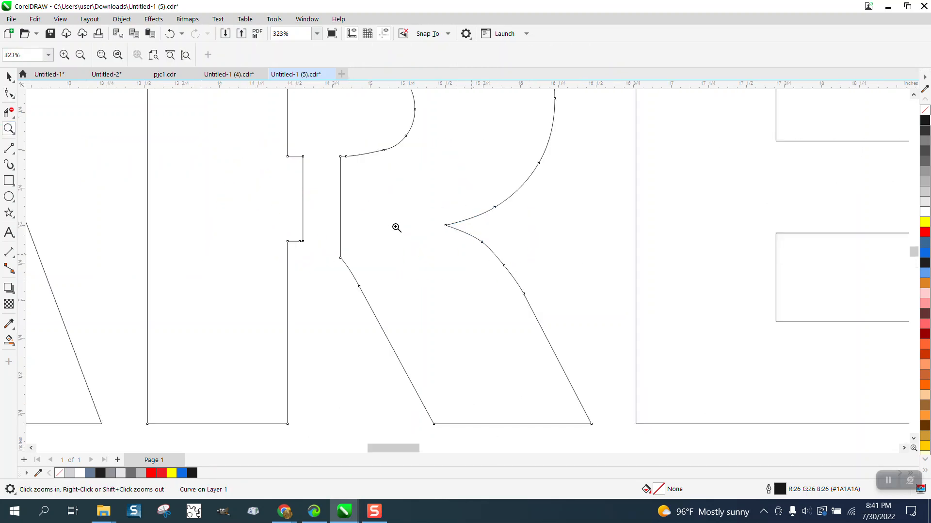
{"action": "key", "text": "F10"}
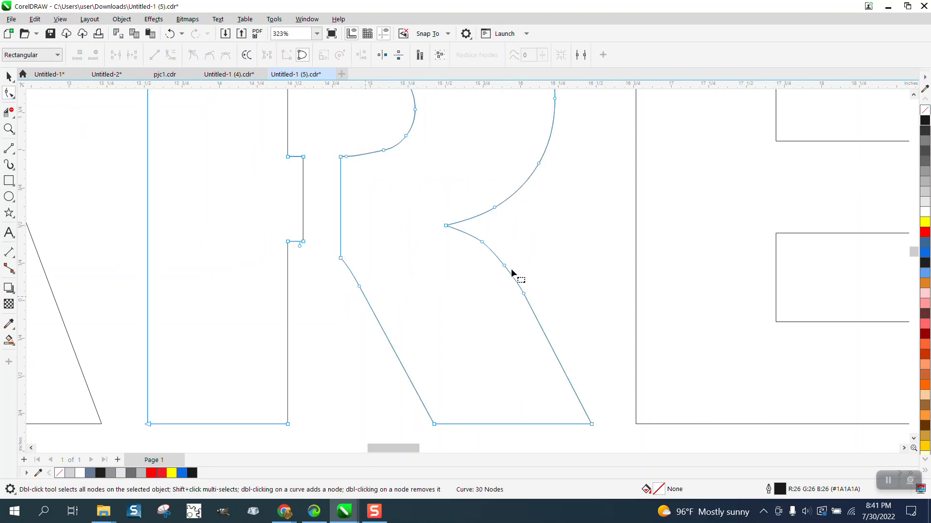
{"action": "left_click_drag", "start_coordinate": [375, 292], "coordinate": [350, 303]}
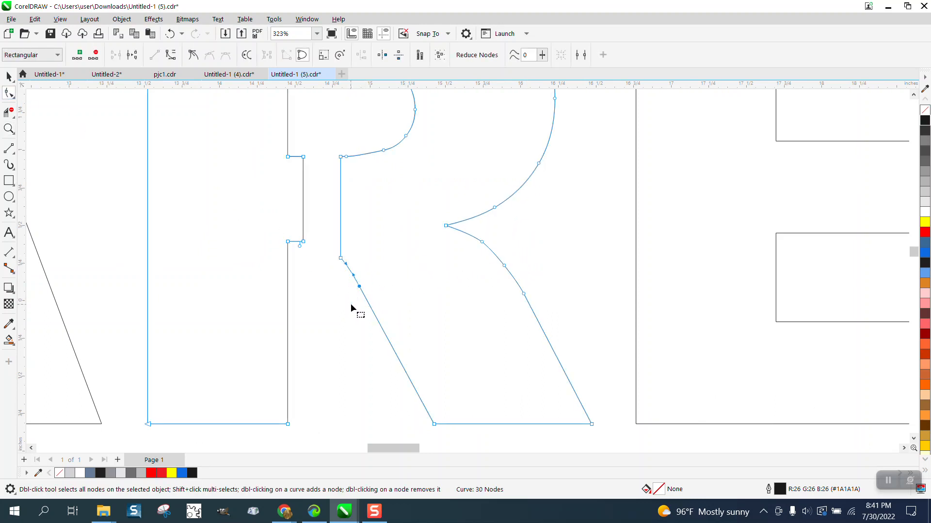
{"action": "key", "text": "Delete"}
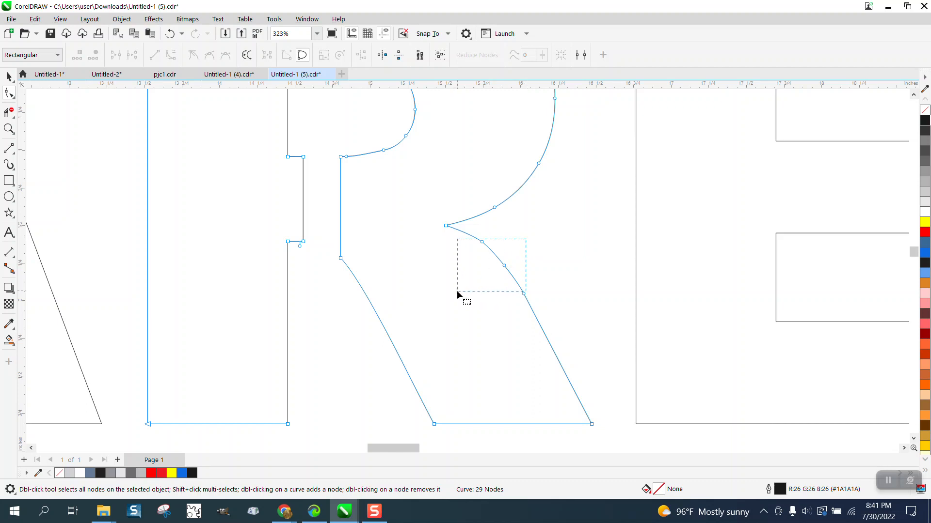
Delete the three extra nodes on the outer edge of the R's leg and reshape the curve at its notch
{"action": "left_click_drag", "start_coordinate": [457, 291], "coordinate": [458, 294]}
{"action": "key", "text": "Delete"}
{"action": "left_click_drag", "start_coordinate": [559, 288], "coordinate": [486, 314]}
{"action": "key", "text": "Delete"}
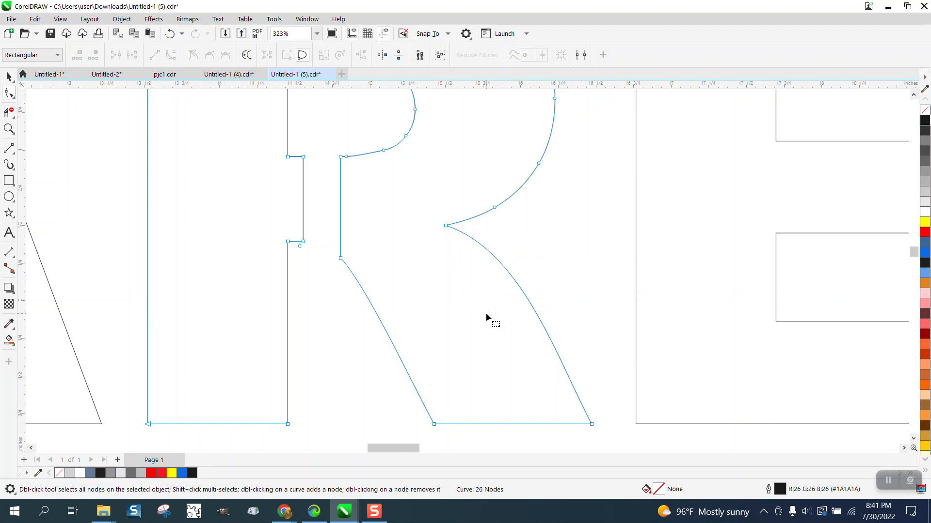
{"action": "left_click", "coordinate": [445, 226]}
{"action": "left_click_drag", "start_coordinate": [520, 253], "coordinate": [519, 262]}
Delete the three extra nodes along the lower curve of the R's inner counter, beside the bridge
{"action": "scroll", "coordinate": [509, 290], "scroll_direction": "down", "scroll_amount": 2}
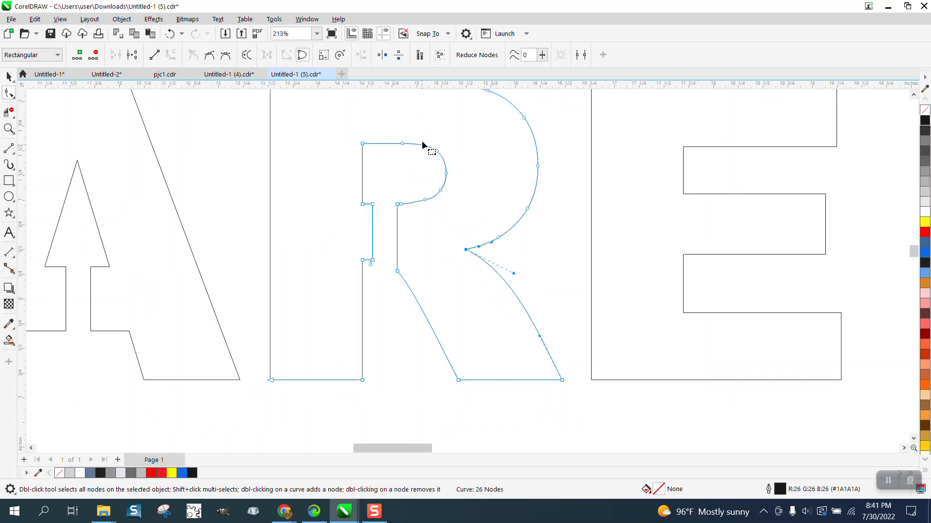
{"action": "left_click_drag", "start_coordinate": [422, 169], "coordinate": [451, 216]}
{"action": "key", "text": "Delete"}
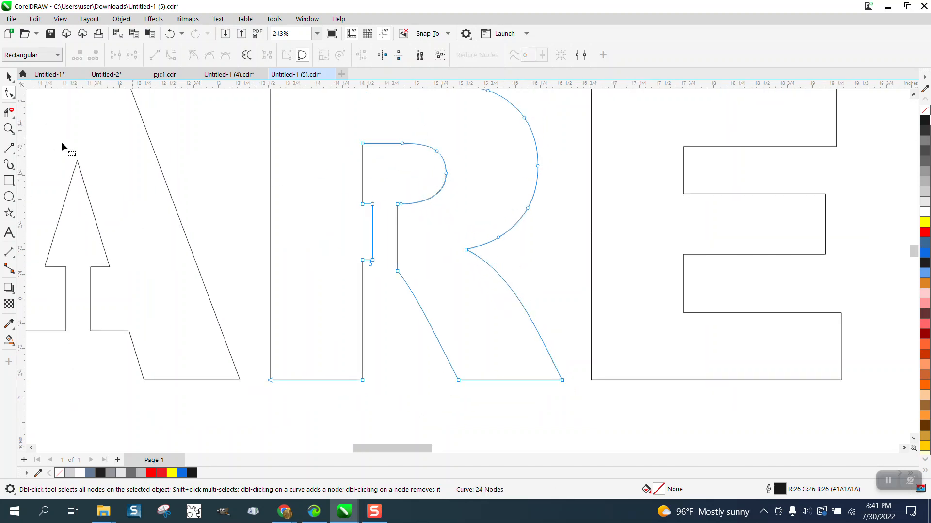
{"action": "left_click", "coordinate": [8, 128]}
{"action": "left_click_drag", "start_coordinate": [349, 190], "coordinate": [454, 226]}
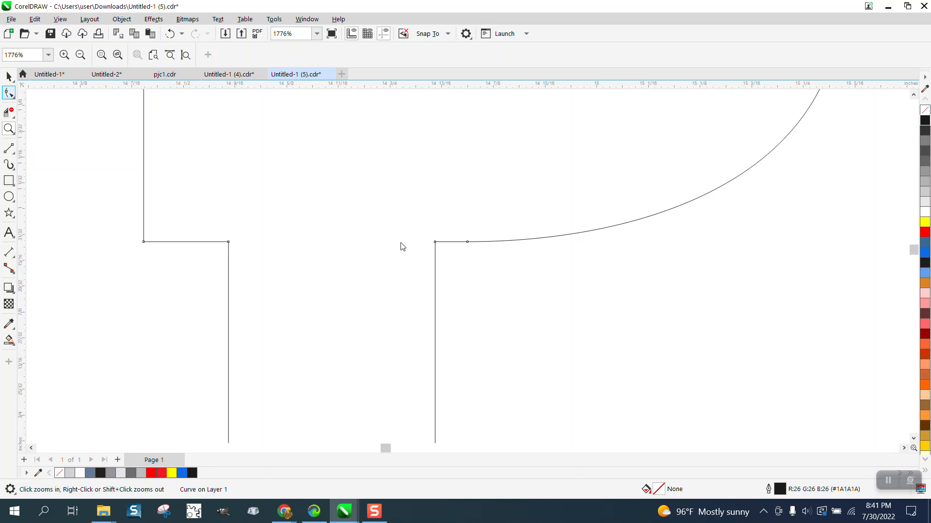
{"action": "key", "text": "Delete"}
{"action": "scroll", "coordinate": [488, 257], "scroll_direction": "down", "scroll_amount": 3}
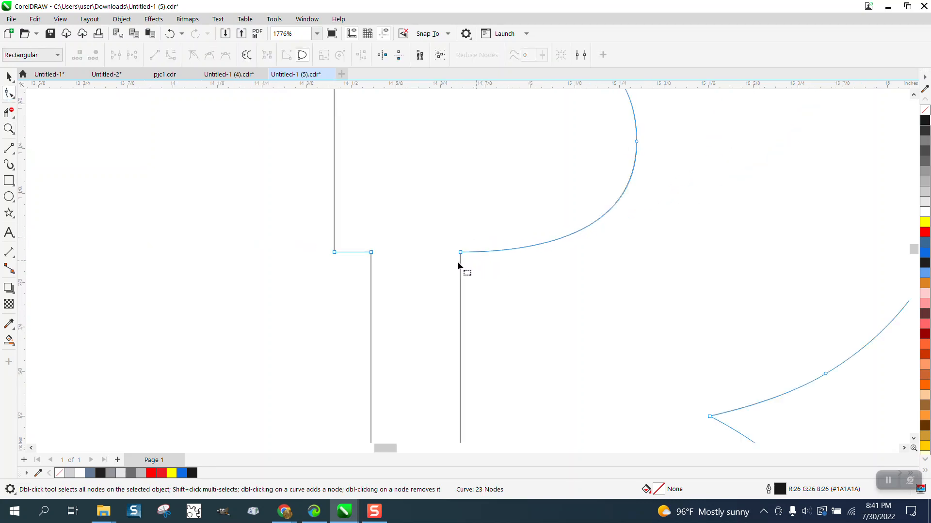
{"action": "scroll", "coordinate": [478, 265], "scroll_direction": "down", "scroll_amount": 1}
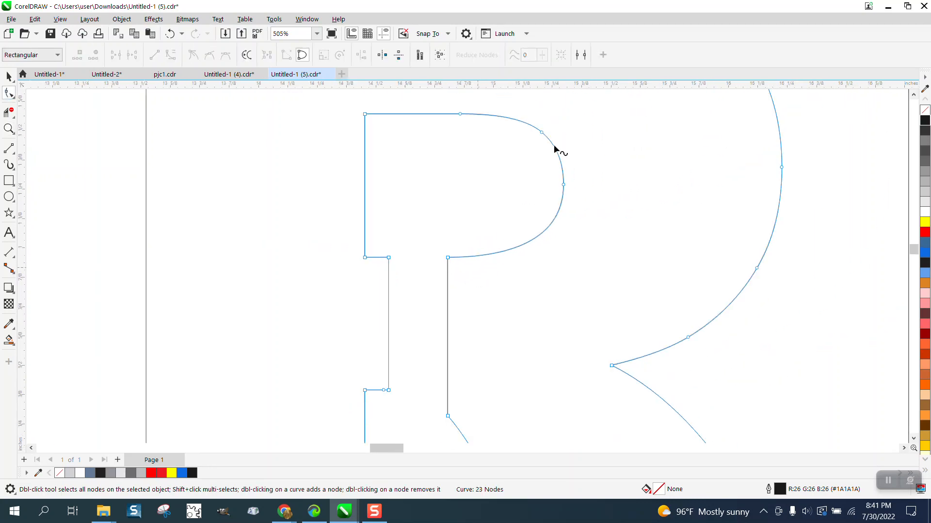
Delete the two surplus nodes along the upper curve of the R's inner counter
{"action": "left_click_drag", "start_coordinate": [503, 151], "coordinate": [499, 152]}
{"action": "key", "text": "Delete"}
{"action": "left_click_drag", "start_coordinate": [463, 108], "coordinate": [437, 144]}
{"action": "key", "text": "Delete"}
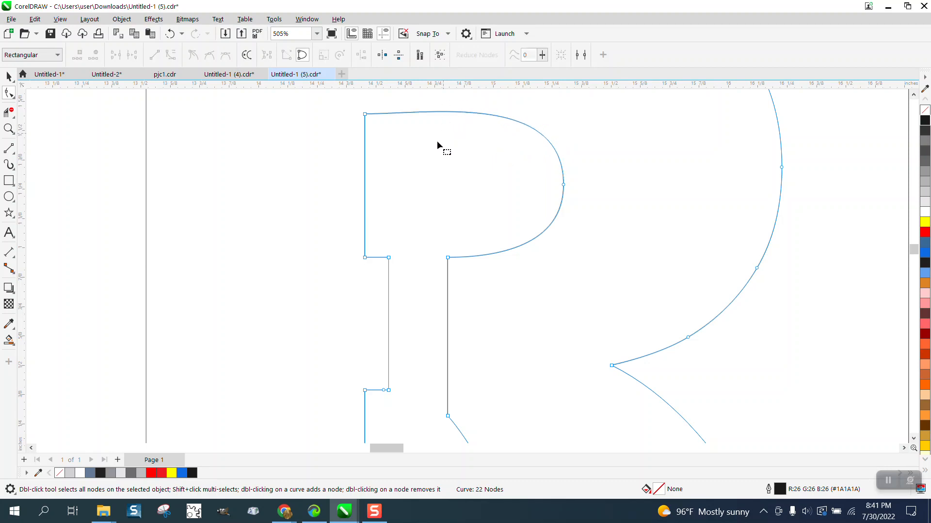
Delete two surplus nodes on the outer right curve of the R's bowl and the extra node on its top edge
{"action": "scroll", "coordinate": [434, 147], "scroll_direction": "down", "scroll_amount": 3}
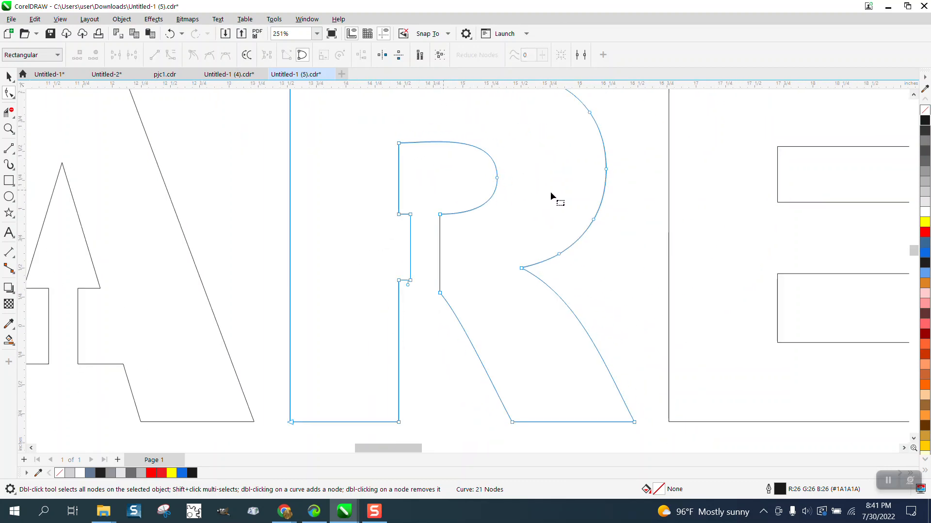
{"action": "left_click_drag", "start_coordinate": [585, 187], "coordinate": [579, 190]}
{"action": "key", "text": "Delete"}
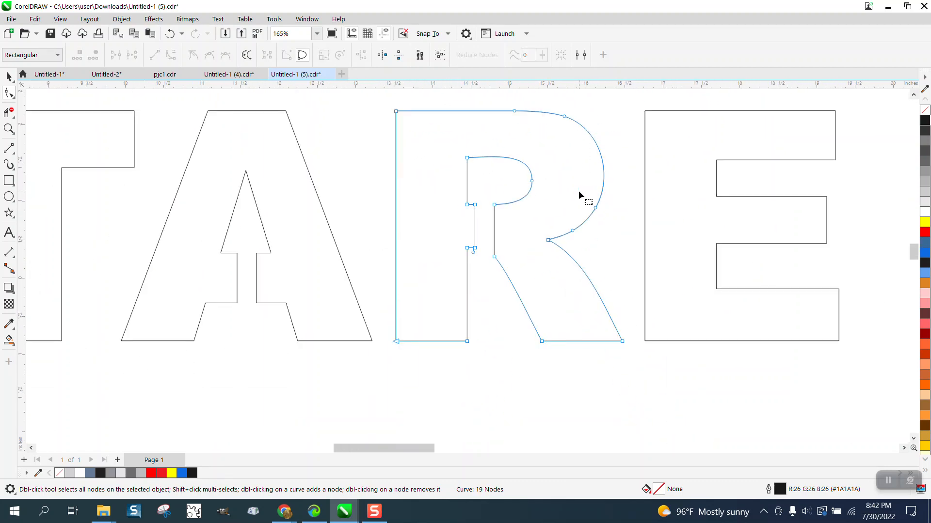
{"action": "left_click_drag", "start_coordinate": [514, 111], "coordinate": [543, 121]}
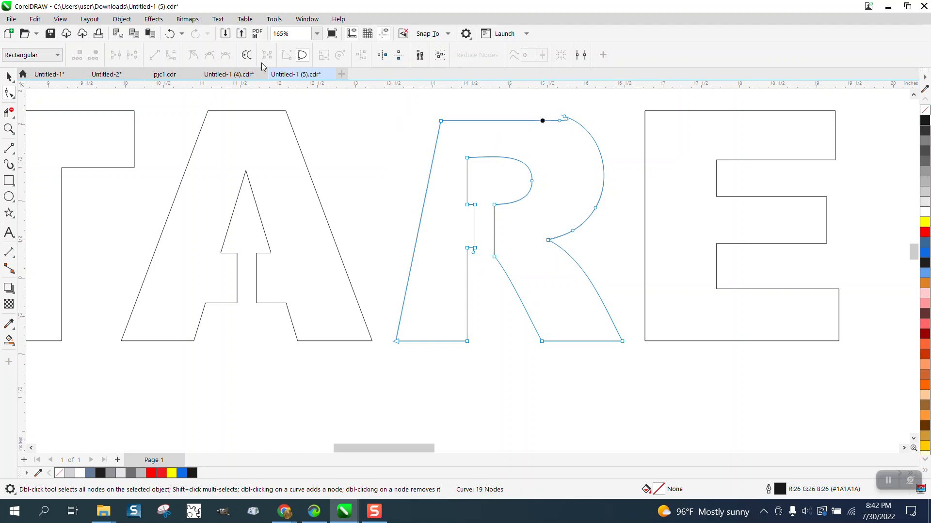
{"action": "left_click", "coordinate": [168, 33]}
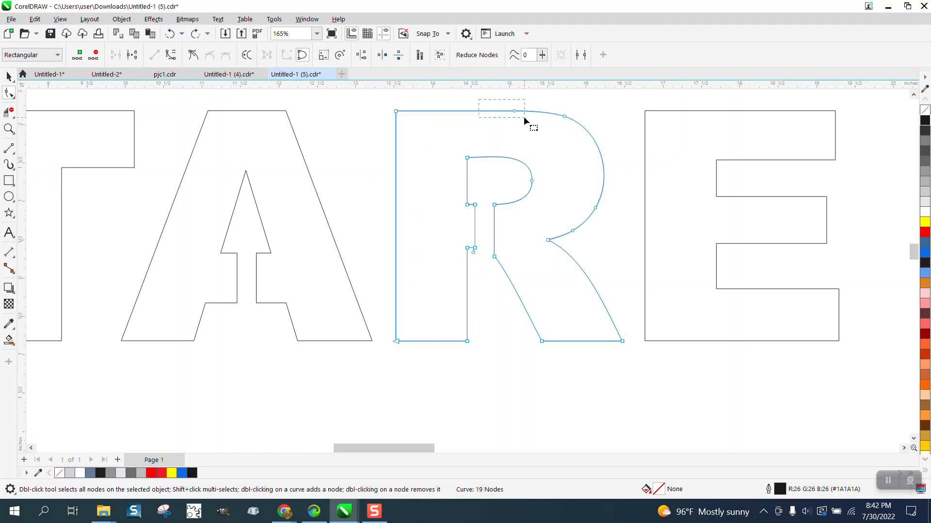
{"action": "left_click_drag", "start_coordinate": [523, 116], "coordinate": [525, 117]}
{"action": "key", "text": "Delete"}
Select every node of the S in the SN line and reduce its nodes with a curve smoothness of 5
{"action": "scroll", "coordinate": [533, 145], "scroll_direction": "down", "scroll_amount": 2}
{"action": "scroll", "coordinate": [534, 160], "scroll_direction": "down", "scroll_amount": 1}
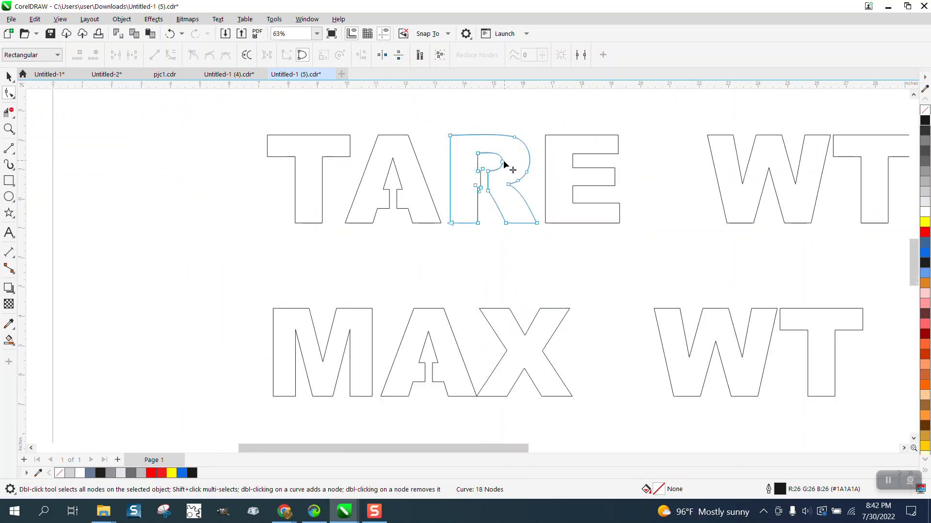
{"action": "scroll", "coordinate": [504, 164], "scroll_direction": "down", "scroll_amount": 2}
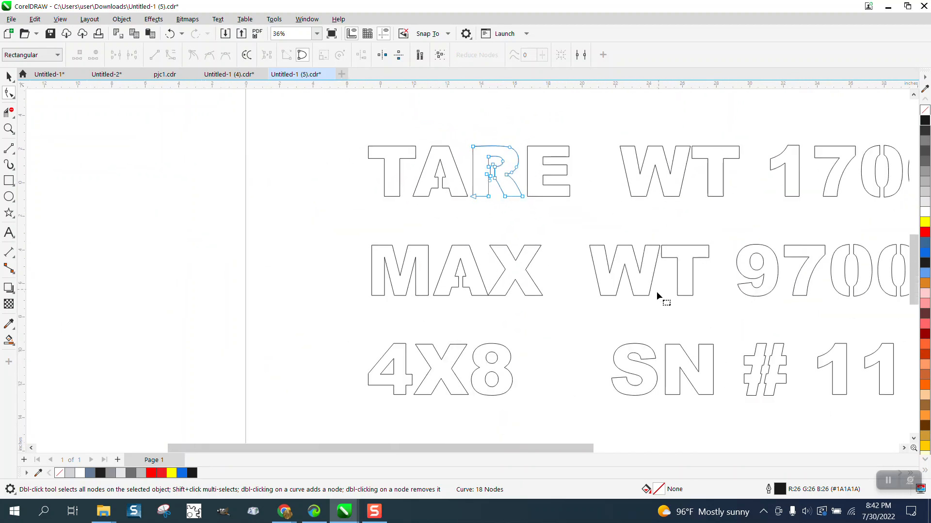
{"action": "left_click", "coordinate": [635, 344]}
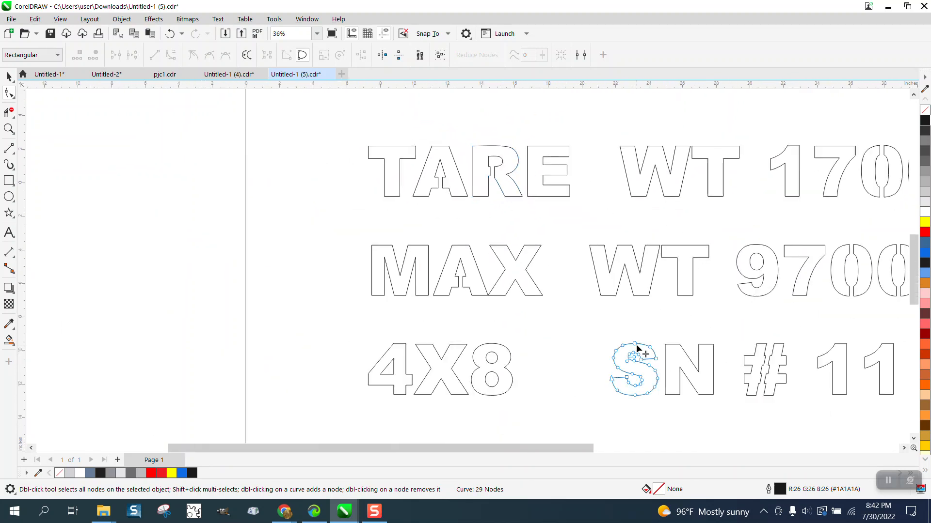
{"action": "left_click", "coordinate": [9, 128]}
{"action": "left_click_drag", "start_coordinate": [601, 346], "coordinate": [738, 427]}
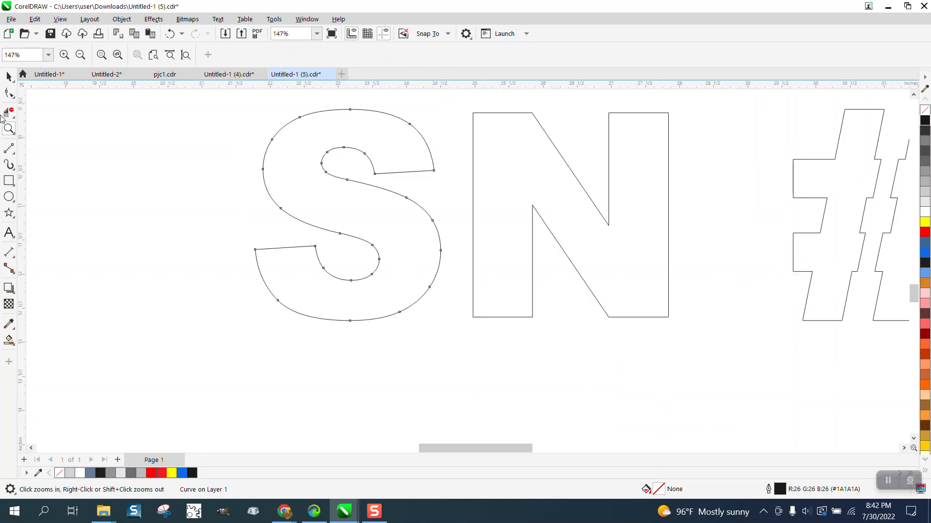
{"action": "left_click", "coordinate": [9, 92]}
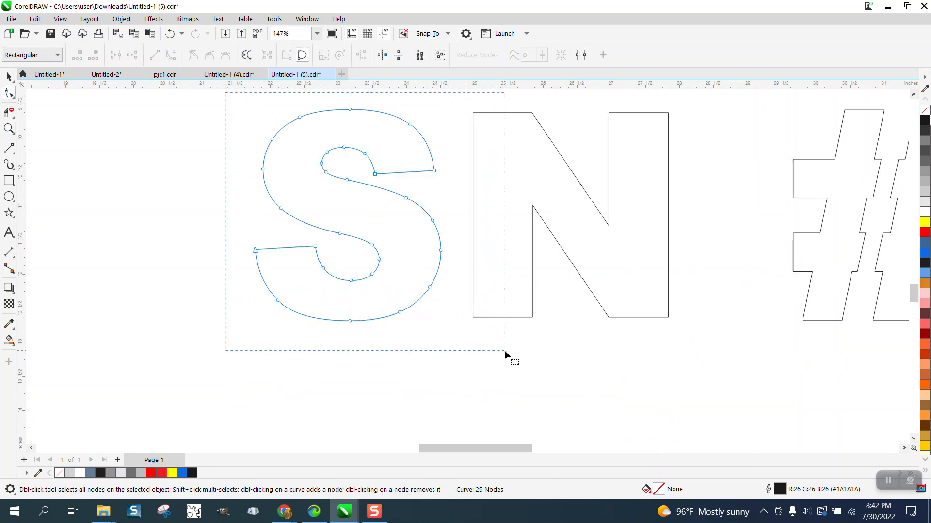
{"action": "left_click_drag", "start_coordinate": [505, 351], "coordinate": [504, 351]}
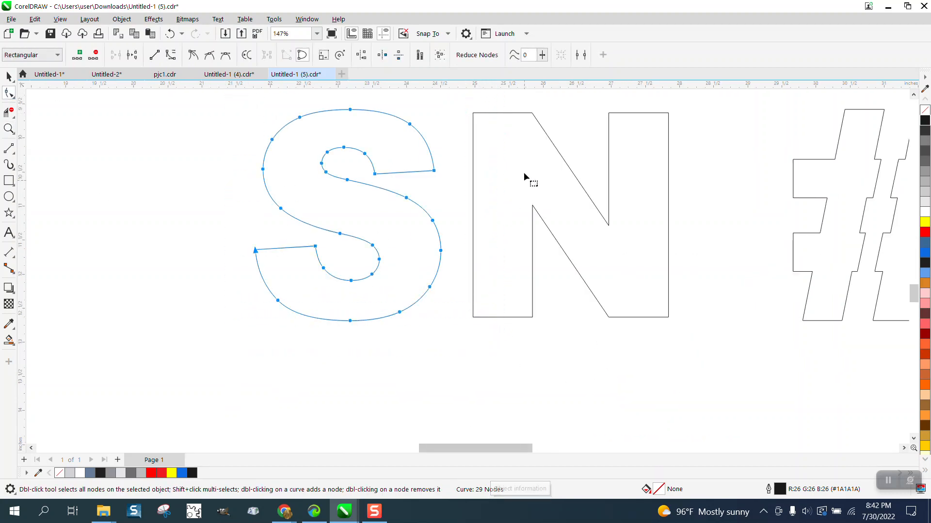
{"action": "left_click", "coordinate": [526, 55]}
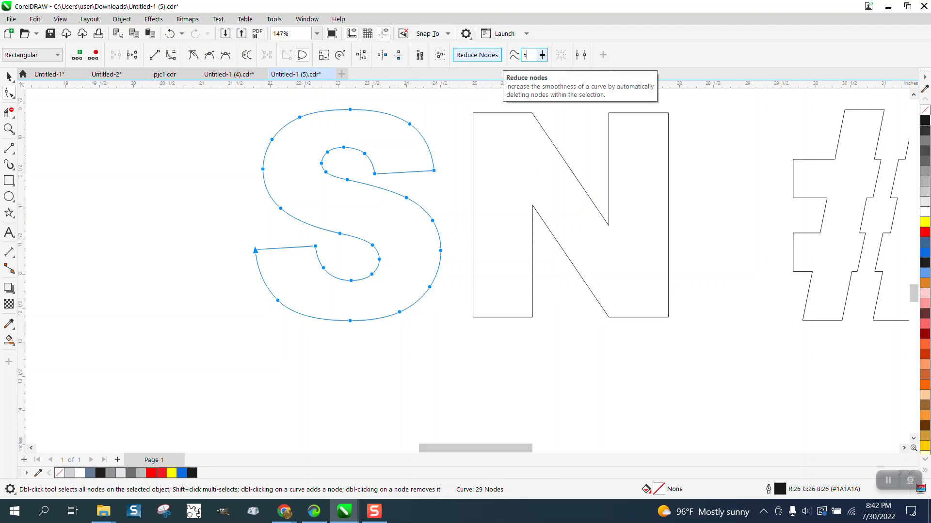
{"action": "type", "text": "5"}
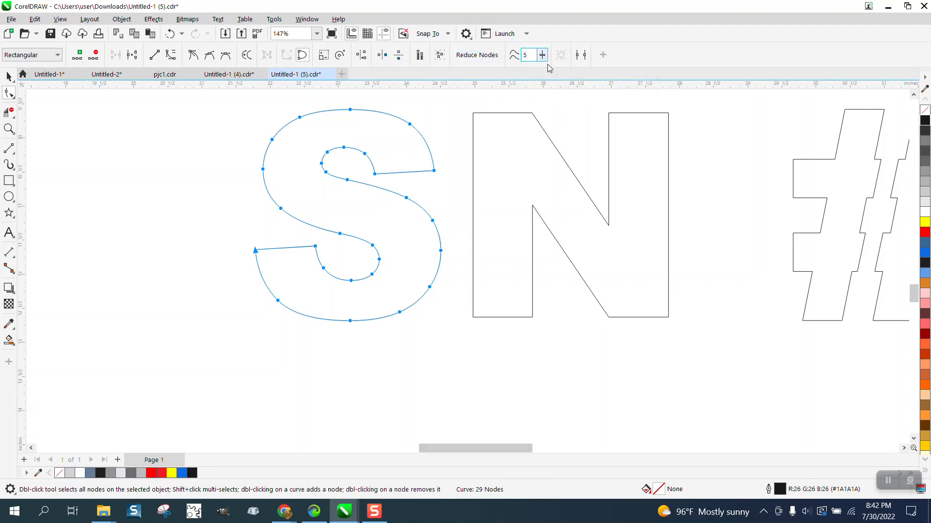
{"action": "key", "text": "Return"}
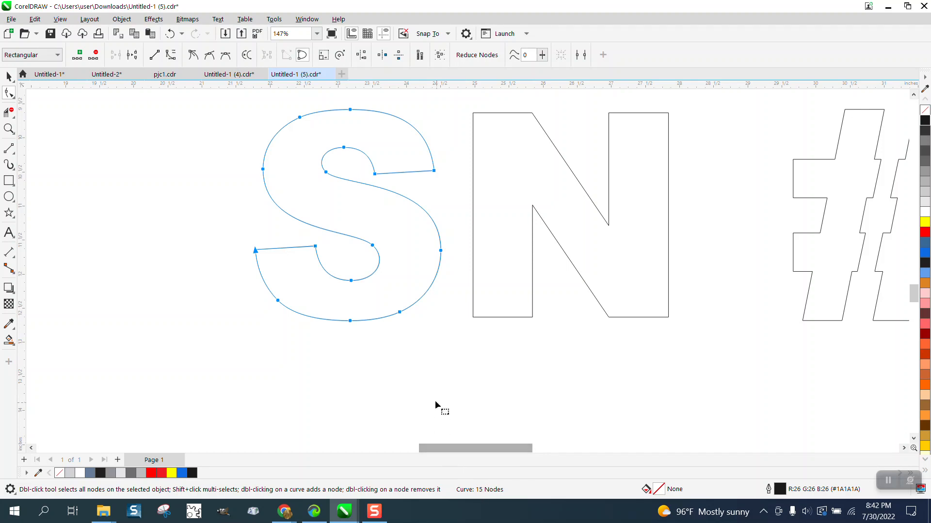
Delete the surplus nodes at the bottom centre and top centre of the S's outer curve
{"action": "left_click", "coordinate": [427, 364]}
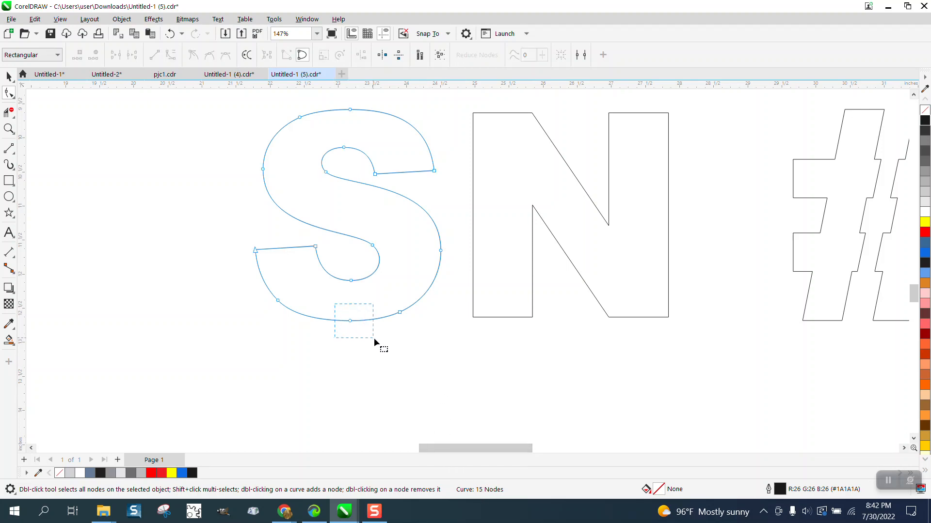
{"action": "left_click_drag", "start_coordinate": [374, 338], "coordinate": [379, 341]}
{"action": "key", "text": "Delete"}
{"action": "left_click_drag", "start_coordinate": [347, 103], "coordinate": [360, 114]}
{"action": "key", "text": "Delete"}
Try deleting the node on the left outer curve of the S and undo that deletion
{"action": "left_click_drag", "start_coordinate": [257, 158], "coordinate": [271, 177]}
{"action": "key", "text": "Delete"}
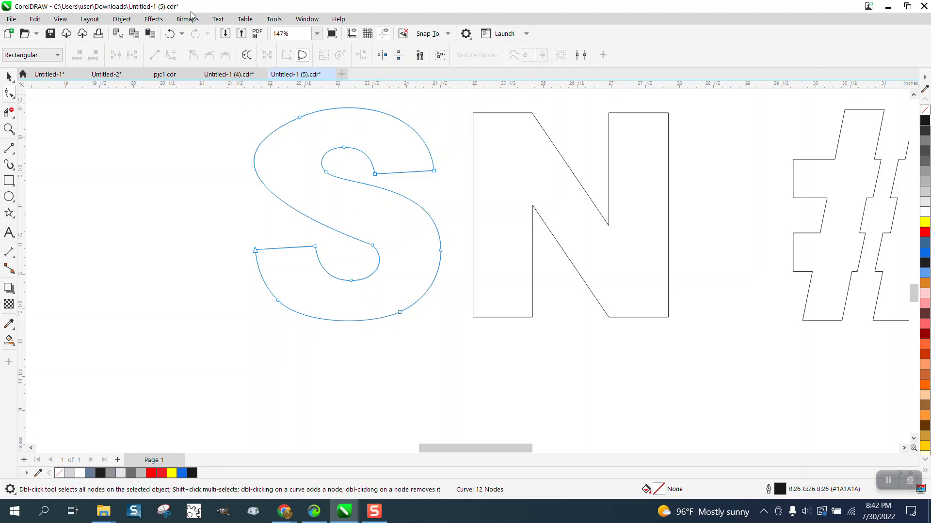
{"action": "left_click", "coordinate": [170, 34]}
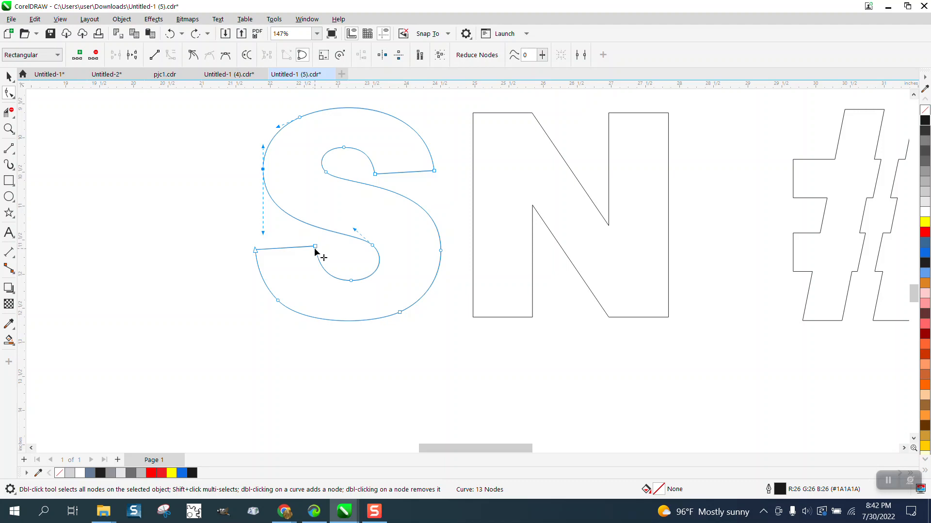
Move the two inner nodes of the upper crossbar on the left half of the SN line's # about 0.308 inches horizontally to overlap the right half
{"action": "scroll", "coordinate": [273, 219], "scroll_direction": "down", "scroll_amount": 3}
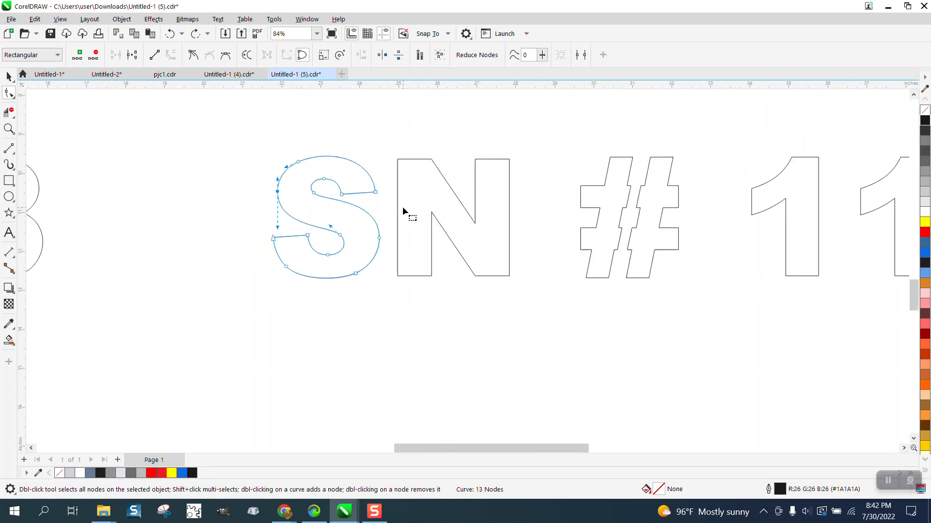
{"action": "left_click", "coordinate": [397, 209]}
{"action": "scroll", "coordinate": [489, 247], "scroll_direction": "down", "scroll_amount": 1}
{"action": "left_click", "coordinate": [570, 246]}
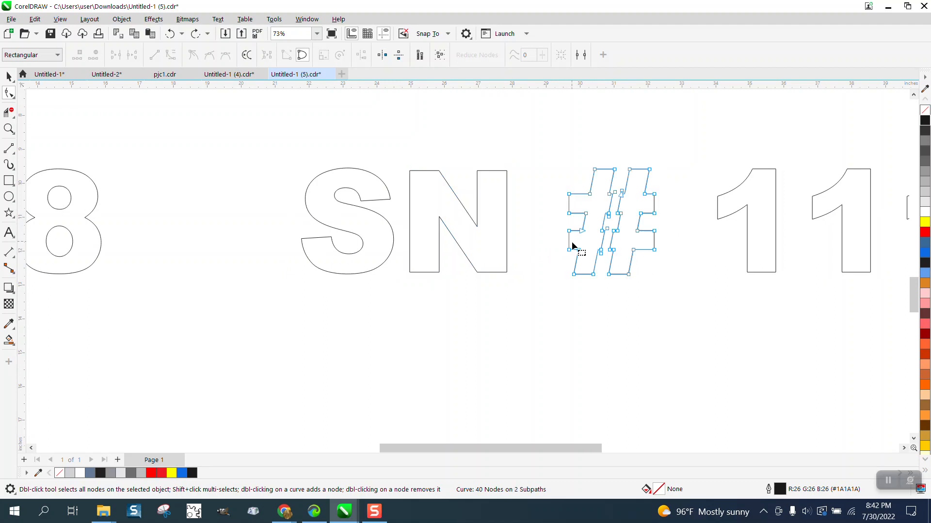
{"action": "left_click", "coordinate": [9, 128]}
{"action": "left_click_drag", "start_coordinate": [569, 164], "coordinate": [730, 276]}
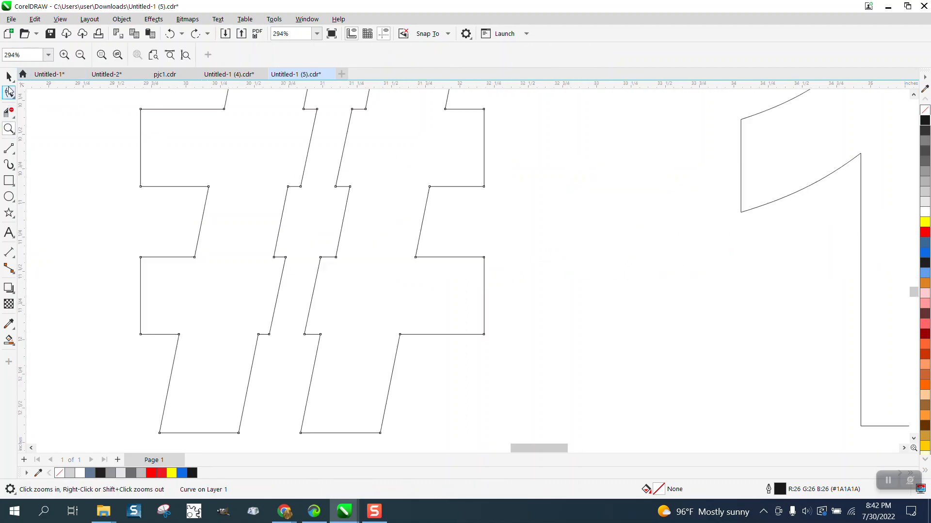
{"action": "left_click", "coordinate": [9, 92]}
{"action": "scroll", "coordinate": [351, 139], "scroll_direction": "down", "scroll_amount": 2}
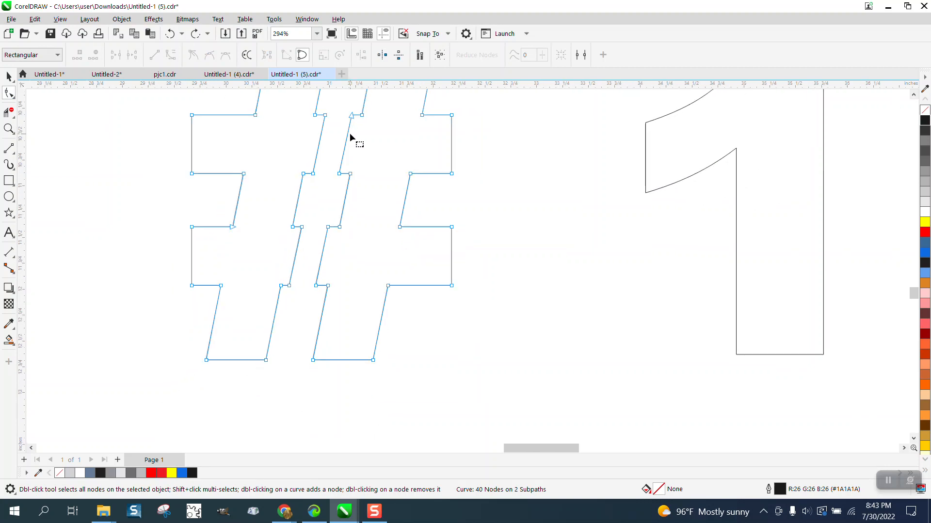
{"action": "scroll", "coordinate": [420, 153], "scroll_direction": "down", "scroll_amount": 1}
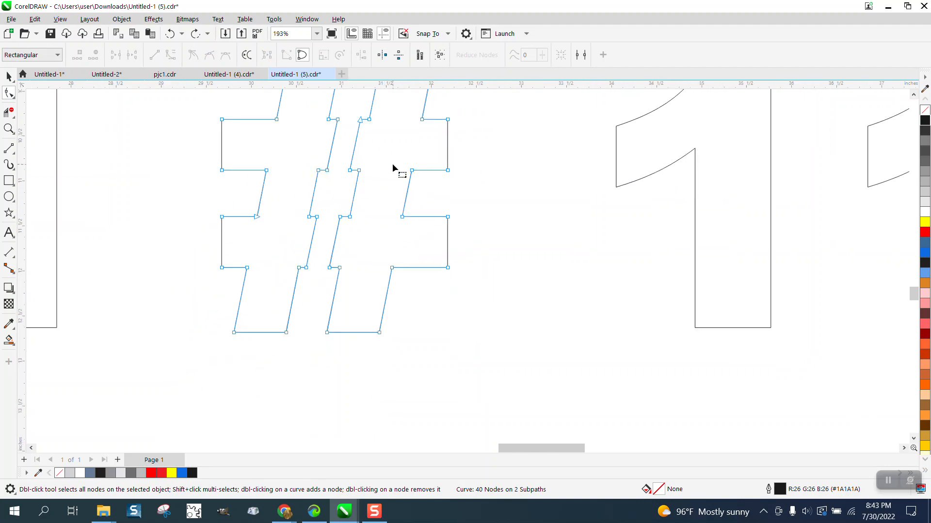
{"action": "scroll", "coordinate": [392, 164], "scroll_direction": "down", "scroll_amount": 1}
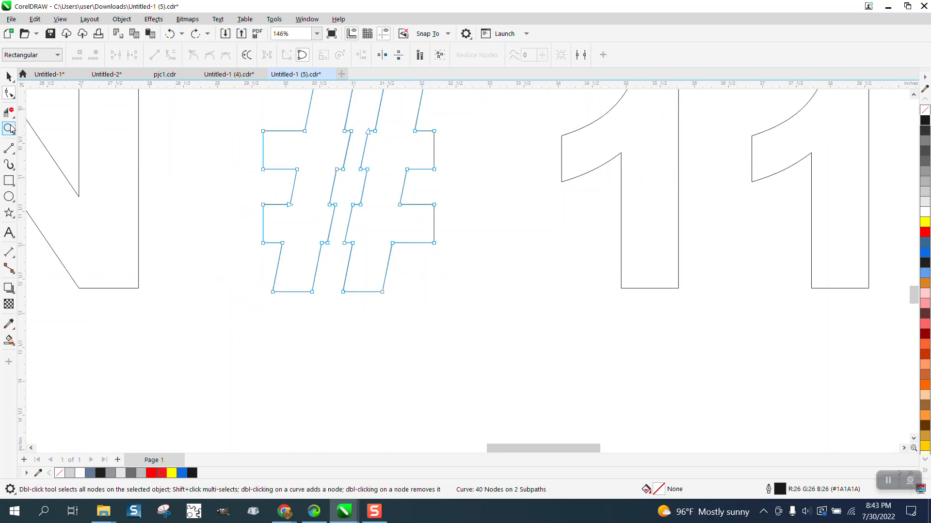
{"action": "left_click_drag", "start_coordinate": [314, 123], "coordinate": [444, 193]}
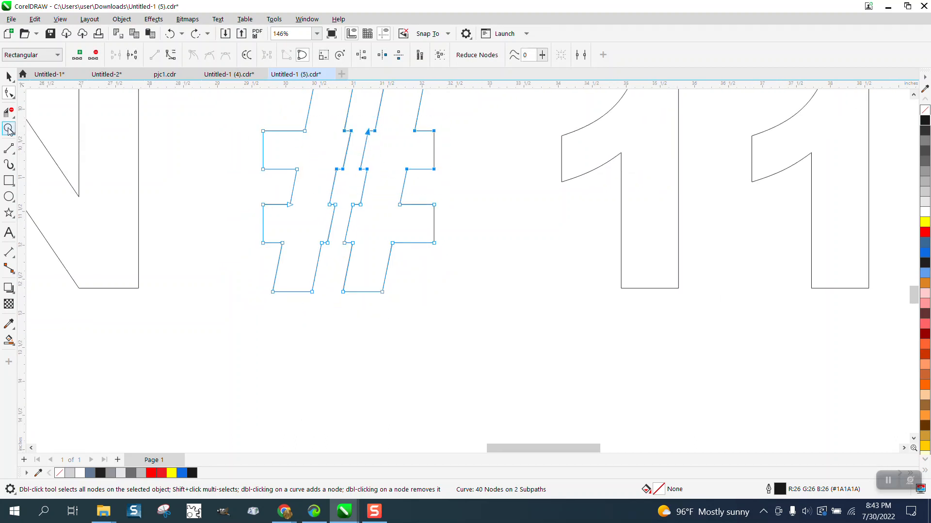
{"action": "left_click_drag", "start_coordinate": [259, 105], "coordinate": [502, 240]}
{"action": "left_click", "coordinate": [9, 129]}
{"action": "left_click", "coordinate": [339, 148]}
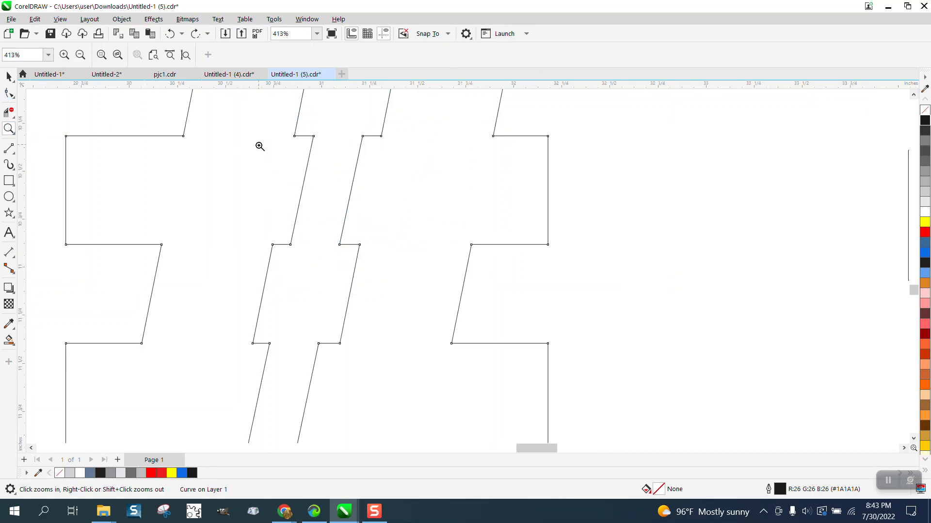
{"action": "left_click", "coordinate": [8, 95]}
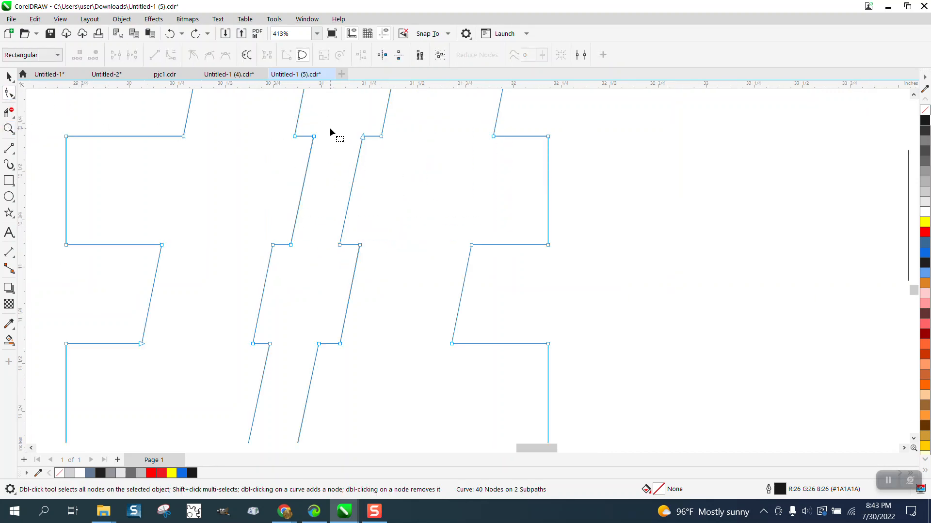
{"action": "left_click_drag", "start_coordinate": [323, 130], "coordinate": [309, 156]}
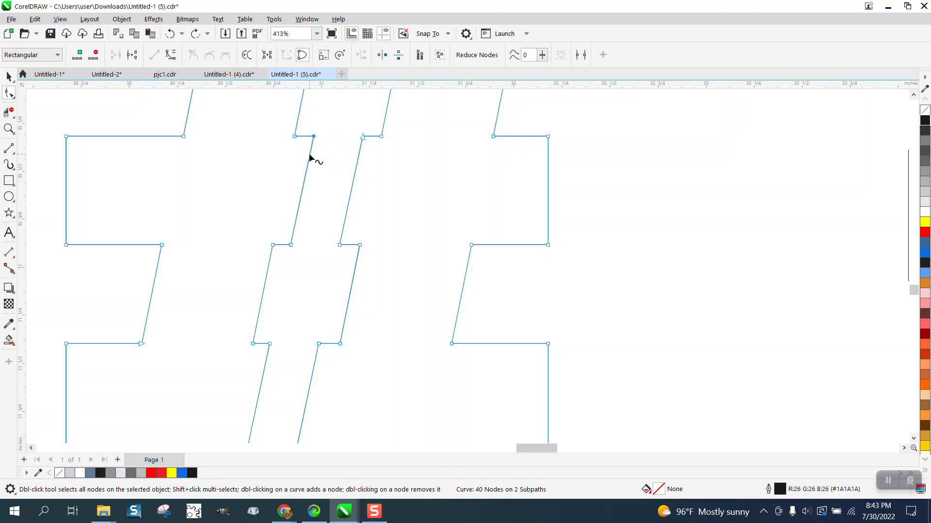
{"action": "left_click", "coordinate": [292, 246], "text": "shift"}
{"action": "left_click_drag", "start_coordinate": [291, 246], "coordinate": [349, 245]}
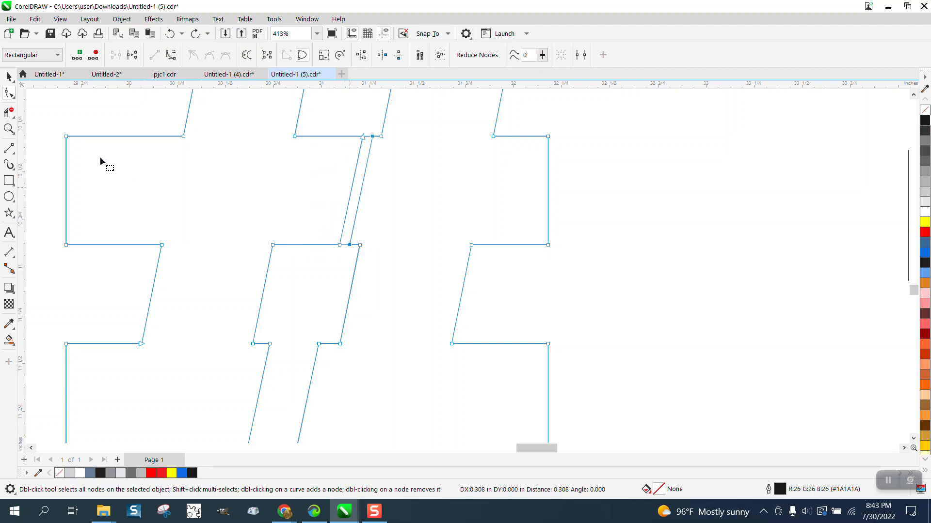
Remove the overlapping segments in the #'s upper crossbar with the Virtual Segment Delete tool to join the two halves
{"action": "left_click", "coordinate": [9, 112]}
{"action": "left_click_drag", "start_coordinate": [331, 180], "coordinate": [410, 193]}
{"action": "scroll", "coordinate": [410, 194], "scroll_direction": "down", "scroll_amount": 4}
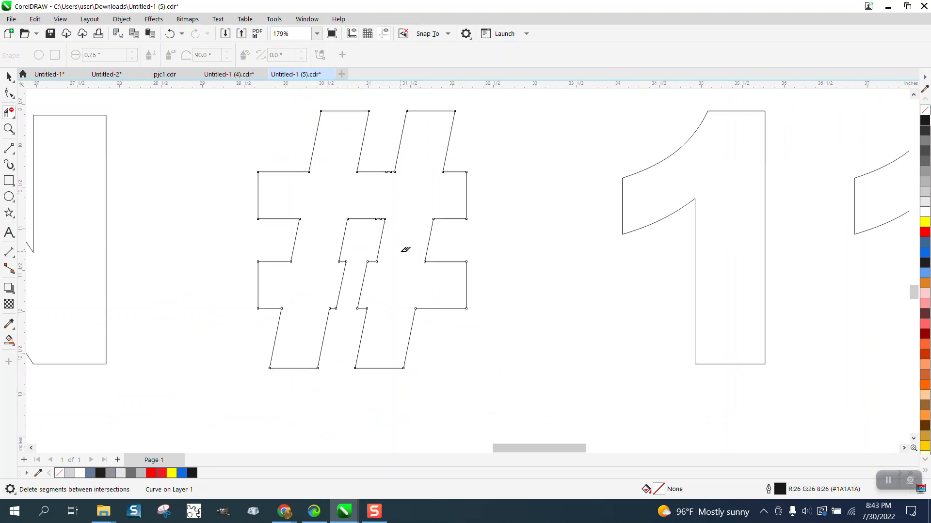
Smart-fill the joined # in blue with no outline and move the filled shape 8 inches straight down
{"action": "left_click", "coordinate": [9, 76]}
{"action": "scroll", "coordinate": [212, 186], "scroll_direction": "down", "scroll_amount": 1}
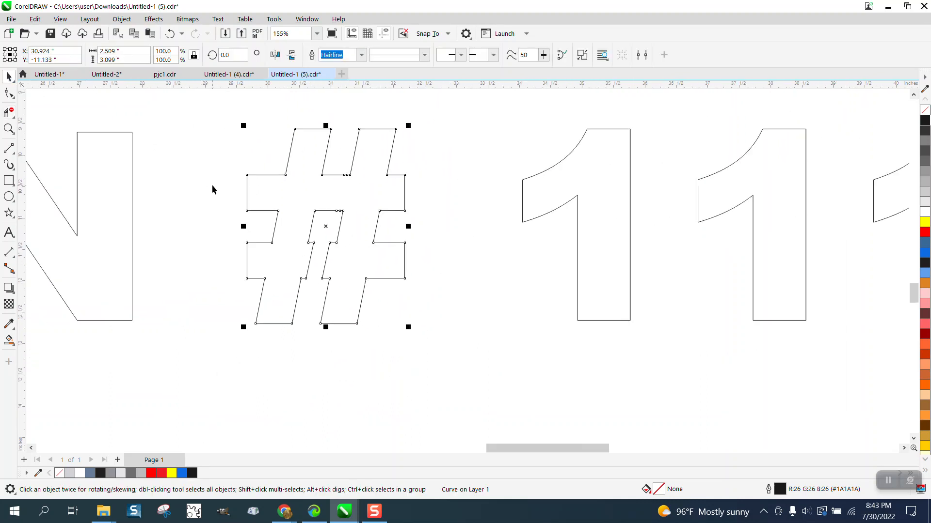
{"action": "left_click", "coordinate": [8, 340]}
{"action": "left_click", "coordinate": [350, 247]}
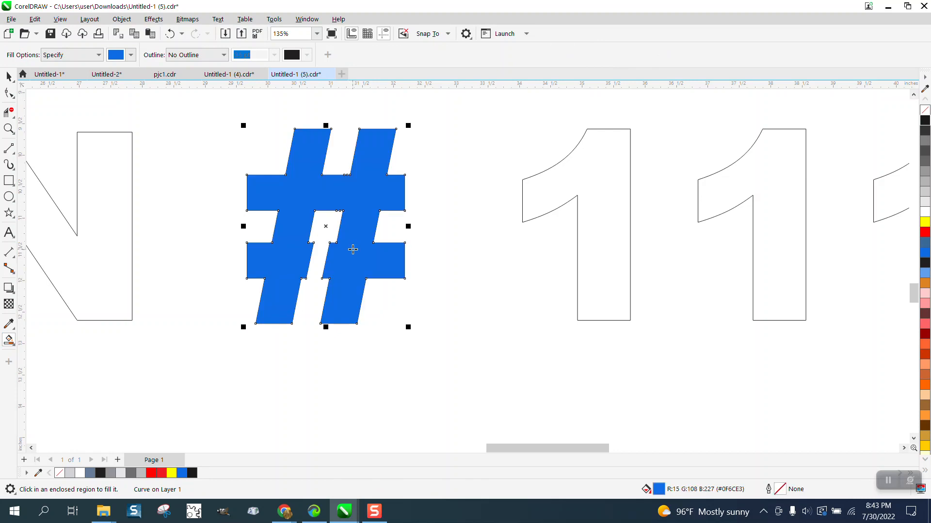
{"action": "key", "text": "Delete"}
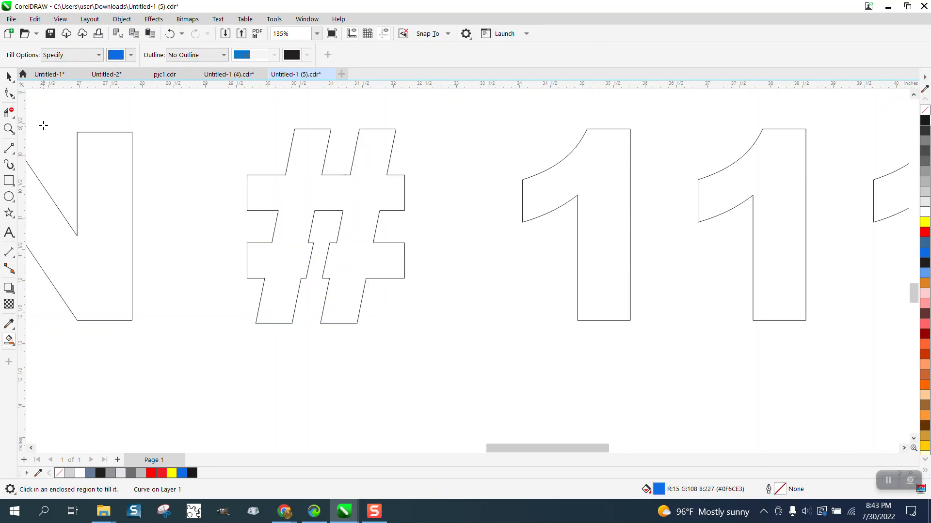
Delete the original outlined # and move the blue-filled # straight up into its place between SN and 111
{"action": "left_click", "coordinate": [9, 76]}
{"action": "left_click_drag", "start_coordinate": [355, 160], "coordinate": [409, 238]}
{"action": "key", "text": "Delete"}
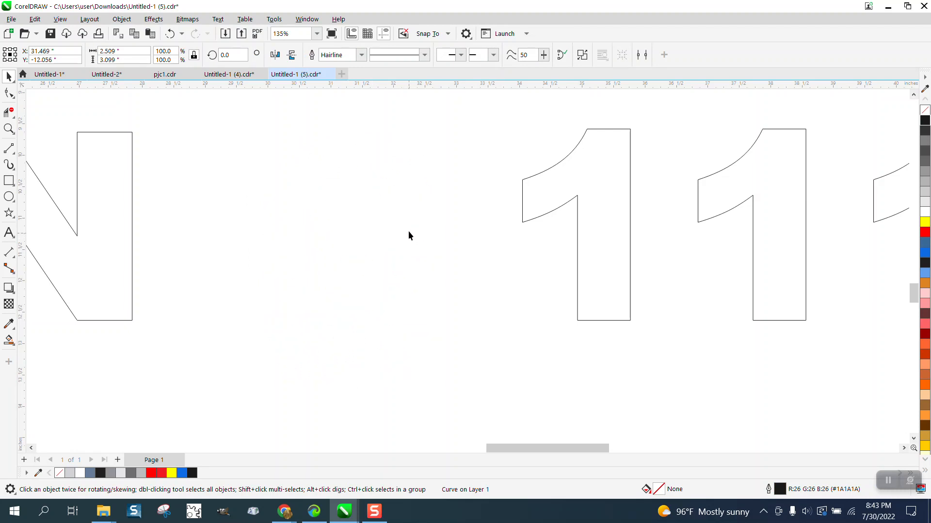
{"action": "scroll", "coordinate": [385, 222], "scroll_direction": "down", "scroll_amount": 5}
{"action": "left_click", "coordinate": [382, 358]}
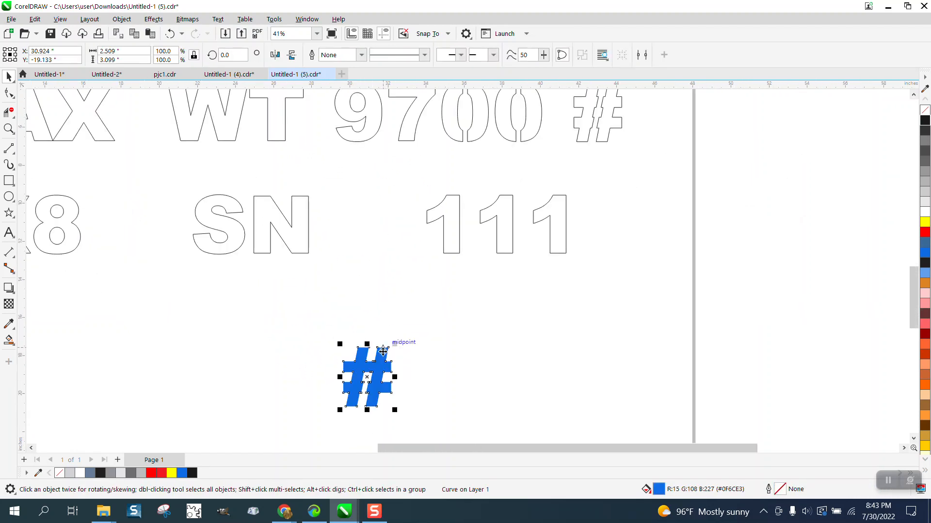
{"action": "left_click_drag", "start_coordinate": [382, 345], "coordinate": [381, 192]}
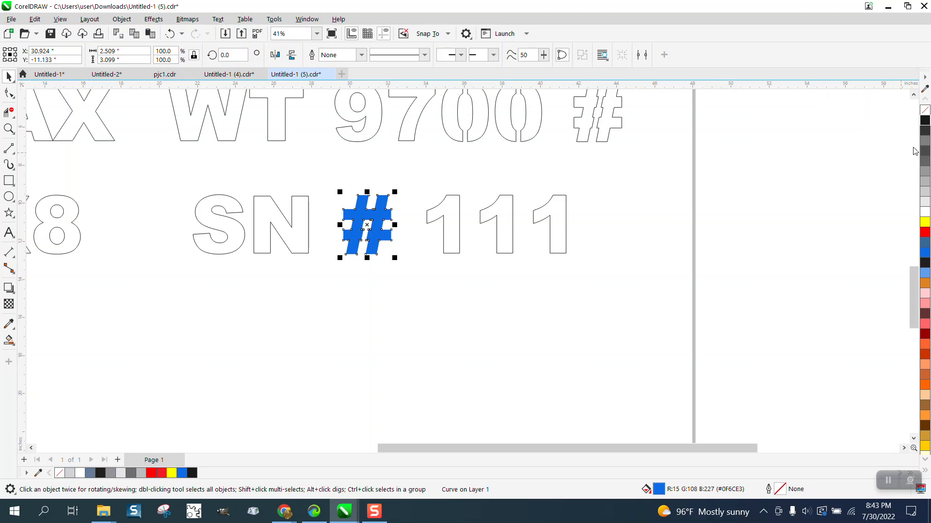
Remove the fill from the # on the SN line and give it a red outline
{"action": "left_click", "coordinate": [925, 111]}
{"action": "right_click", "coordinate": [925, 233]}
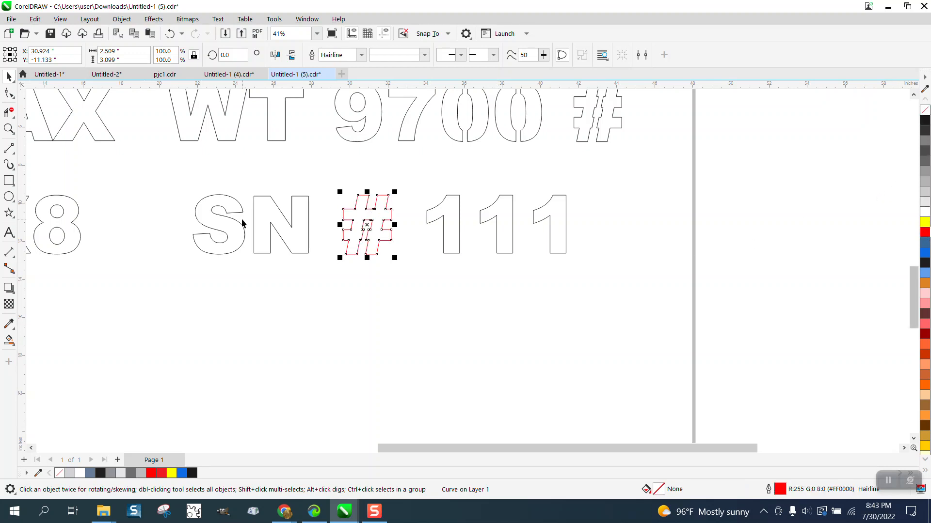
{"action": "left_click", "coordinate": [9, 129]}
{"action": "left_click_drag", "start_coordinate": [324, 197], "coordinate": [468, 280]}
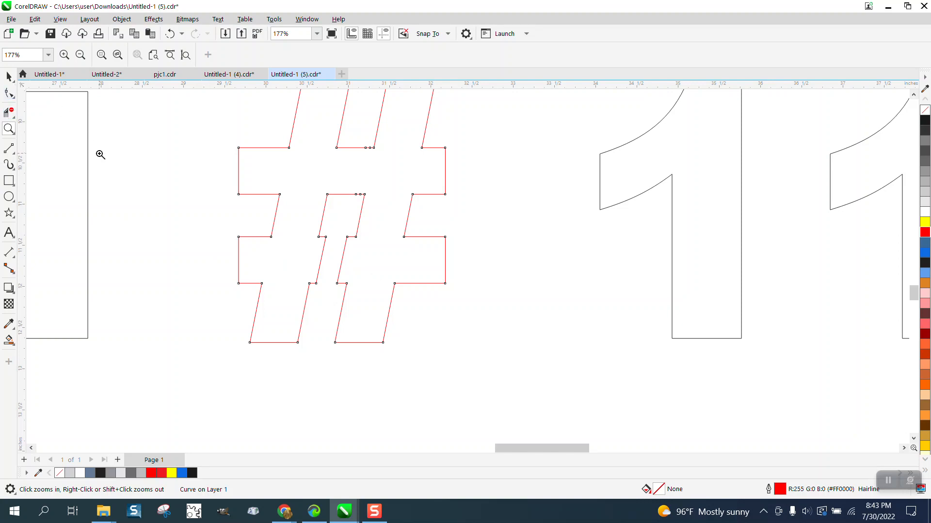
Give the first 1 of the serial number 111 a red outline
{"action": "key", "text": "space"}
{"action": "left_click", "coordinate": [600, 174]}
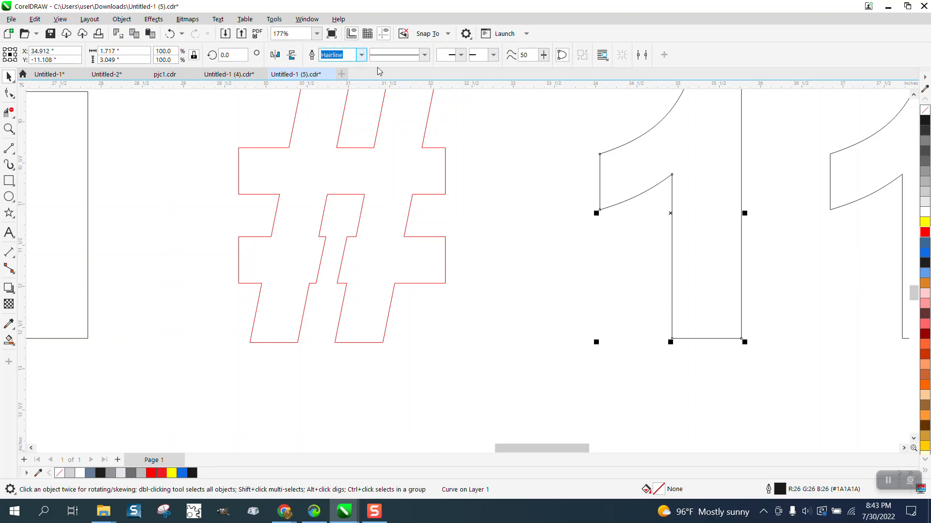
{"action": "right_click", "coordinate": [925, 232]}
{"action": "scroll", "coordinate": [456, 187], "scroll_direction": "down", "scroll_amount": 5}
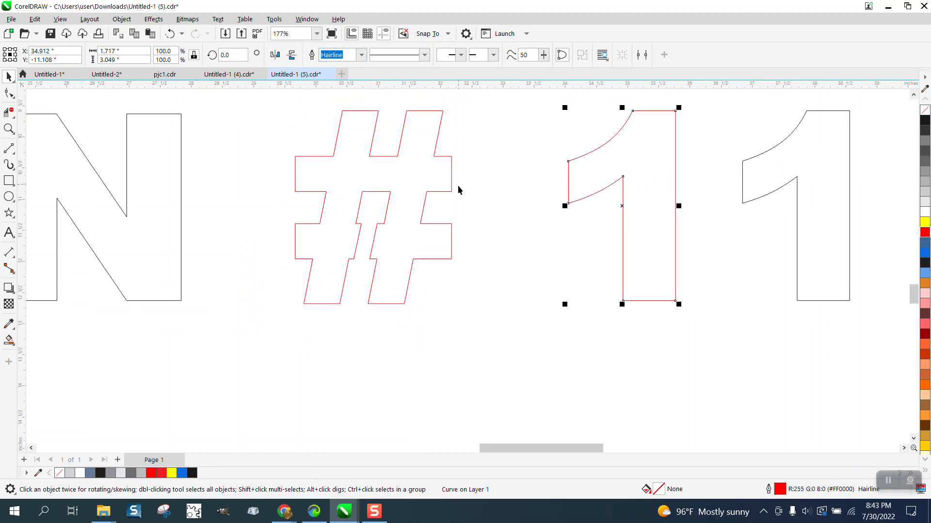
{"action": "scroll", "coordinate": [535, 194], "scroll_direction": "down", "scroll_amount": 4}
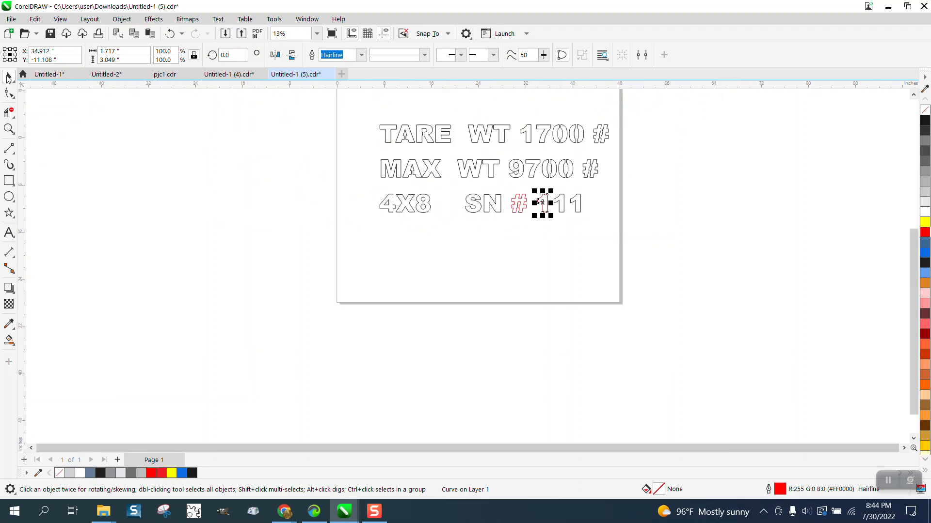
Start exporting the drawing to the Pictures folder as Untitled-1 (5) in DXF - AutoCAD format
{"action": "left_click", "coordinate": [11, 20]}
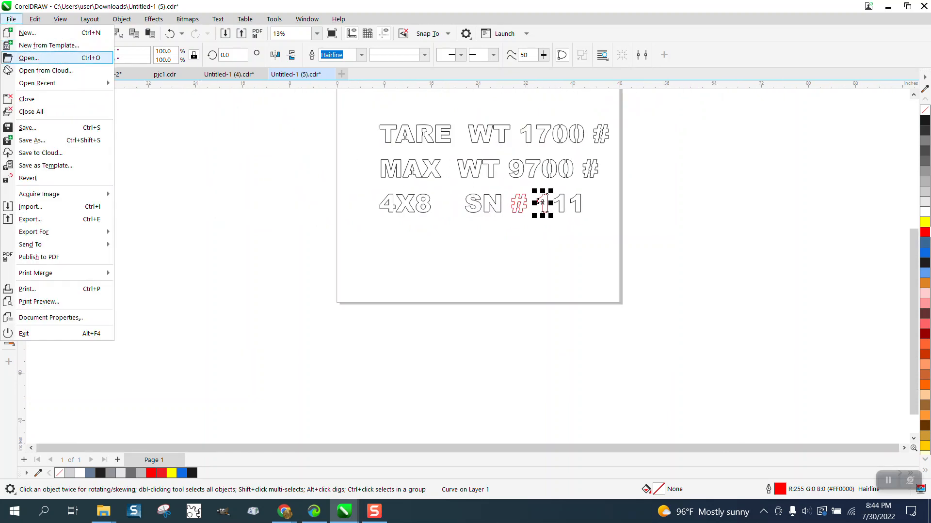
{"action": "left_click", "coordinate": [28, 224]}
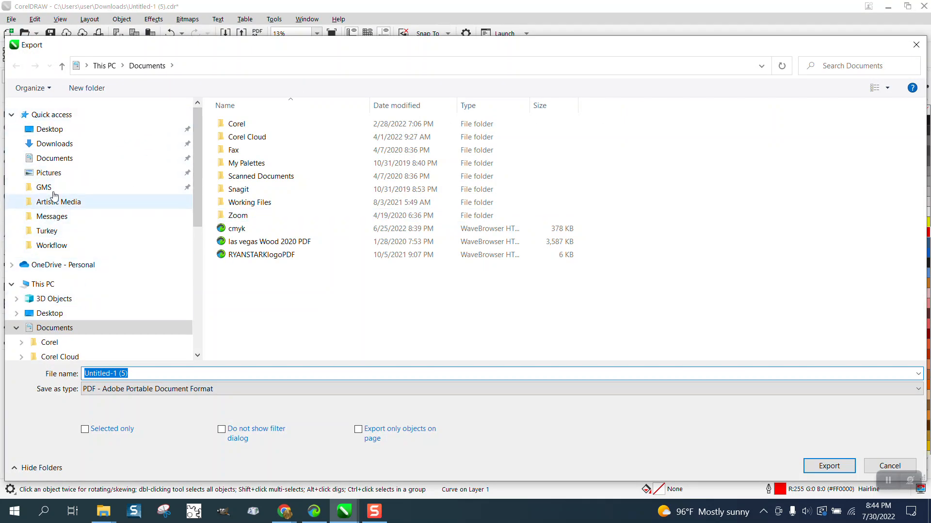
{"action": "left_click", "coordinate": [50, 173]}
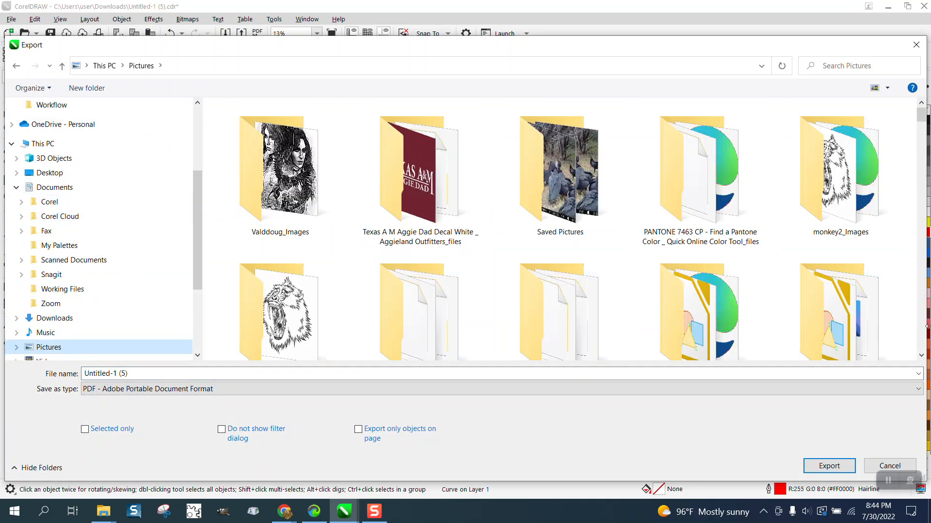
{"action": "left_click", "coordinate": [919, 389]}
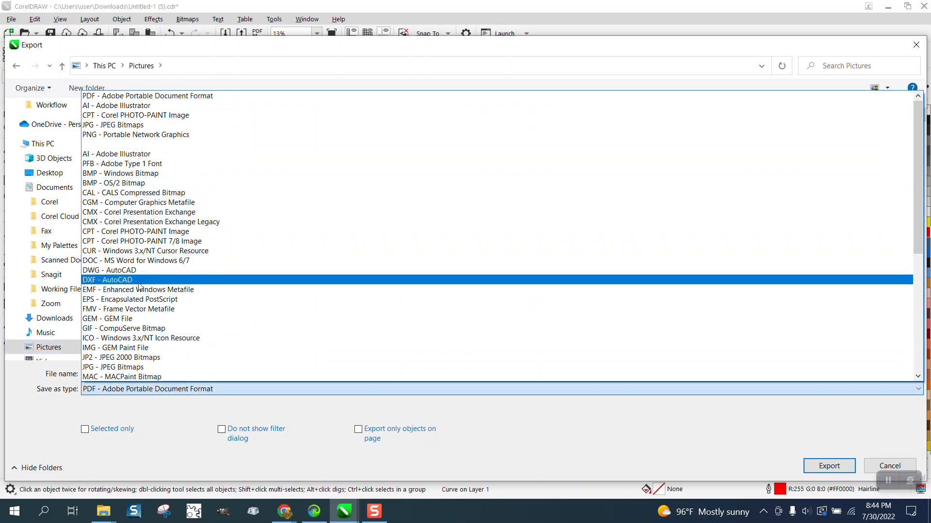
{"action": "left_click", "coordinate": [133, 284]}
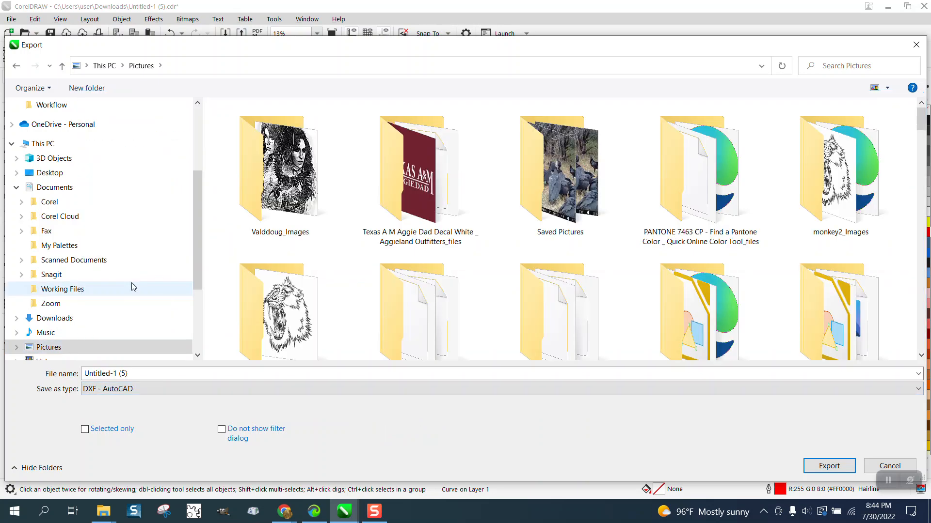
{"action": "left_click", "coordinate": [830, 466]}
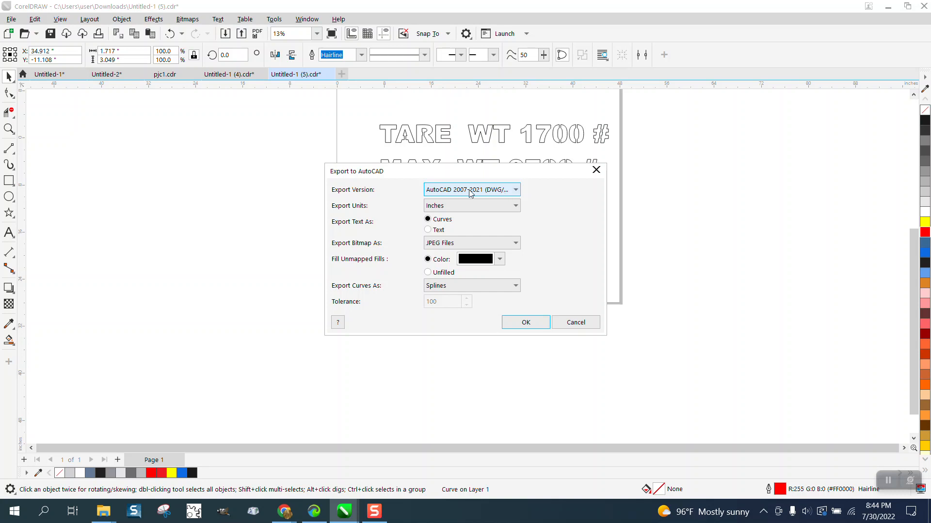
Review the AutoCAD versions available for the DXF export, then cancel the export
{"action": "left_click", "coordinate": [516, 190]}
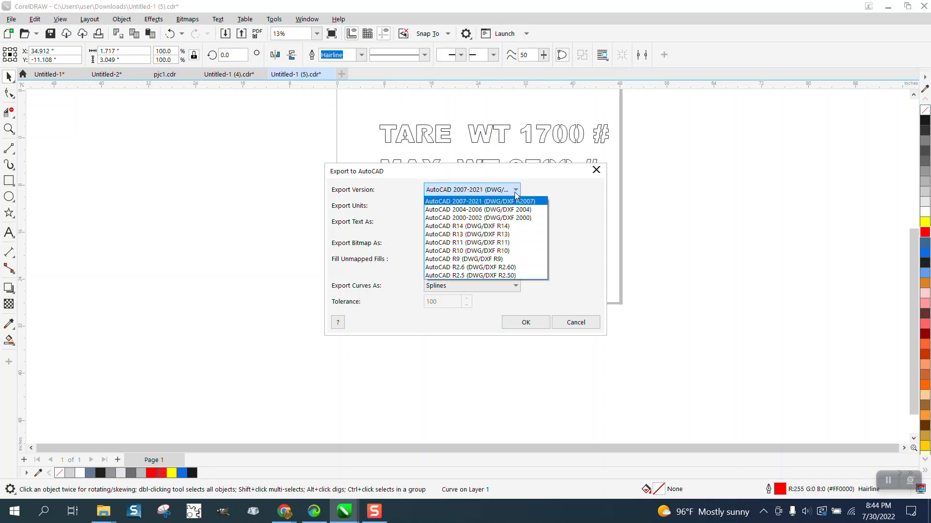
{"action": "left_click", "coordinate": [634, 200]}
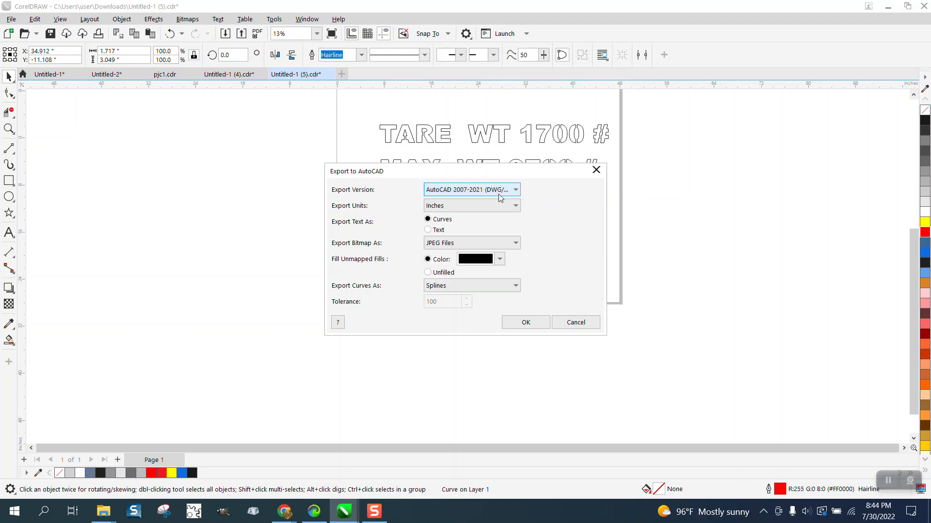
{"action": "left_click", "coordinate": [576, 323]}
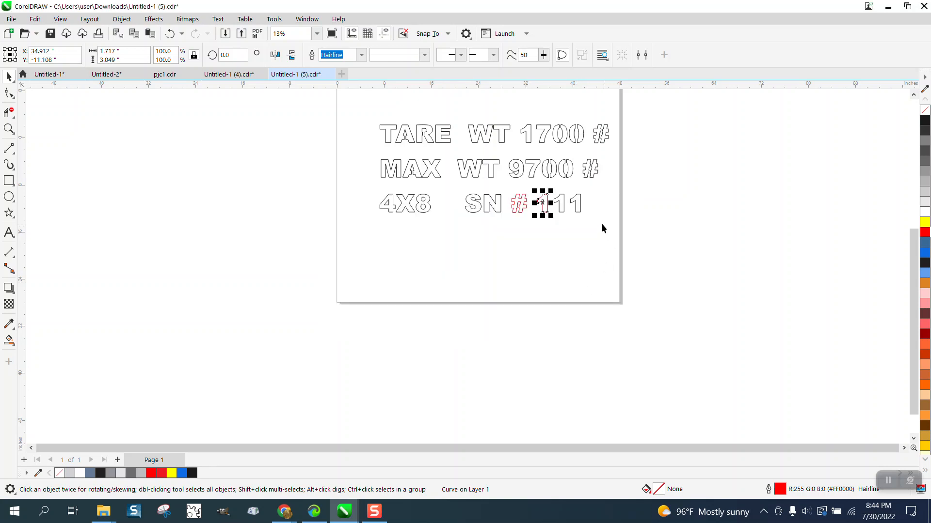
{"action": "scroll", "coordinate": [602, 227], "scroll_direction": "down", "scroll_amount": 2}
{"action": "left_click", "coordinate": [9, 129]}
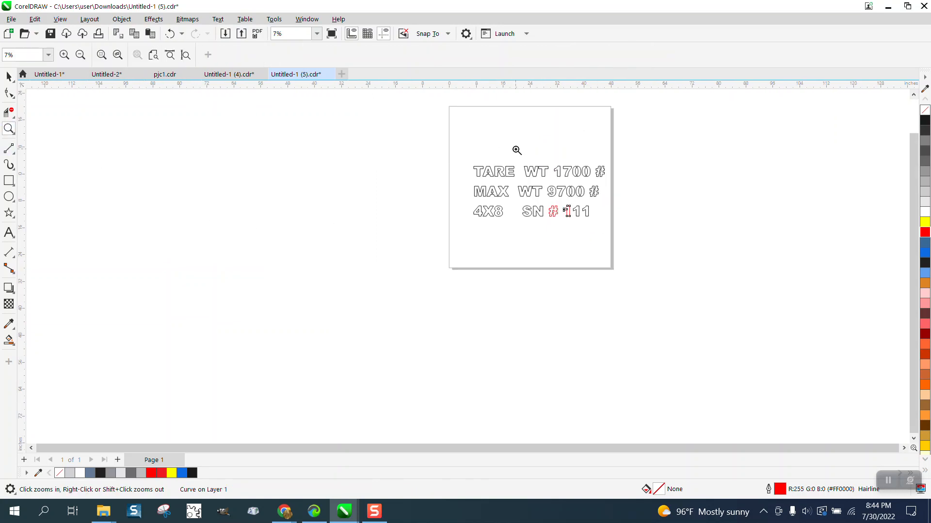